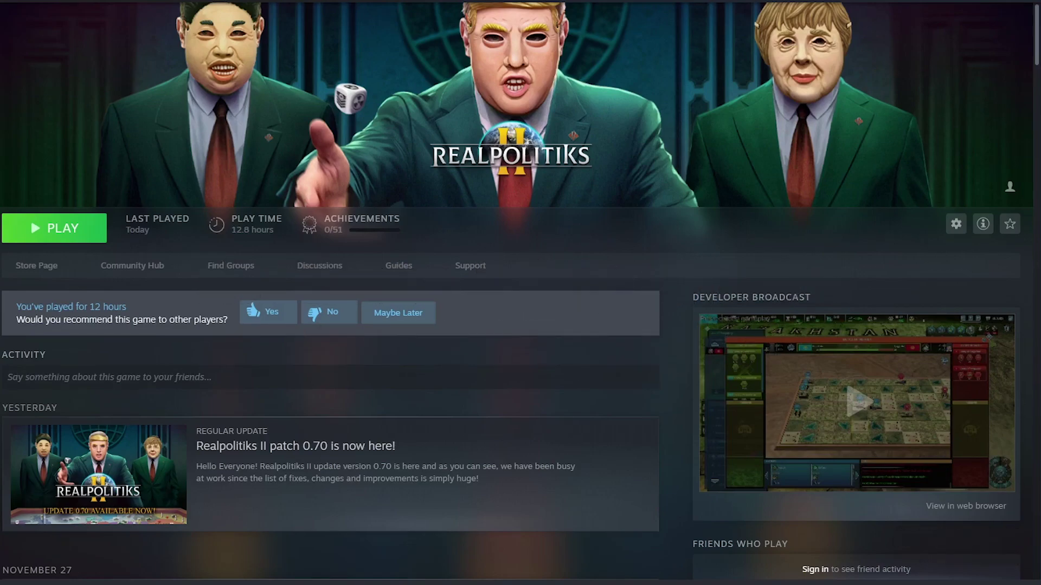
Launch Realpolitiks II with the Launch Mod Editor option.
{"action": "left_click", "coordinate": [60, 228]}
{"action": "left_click", "coordinate": [368, 297]}
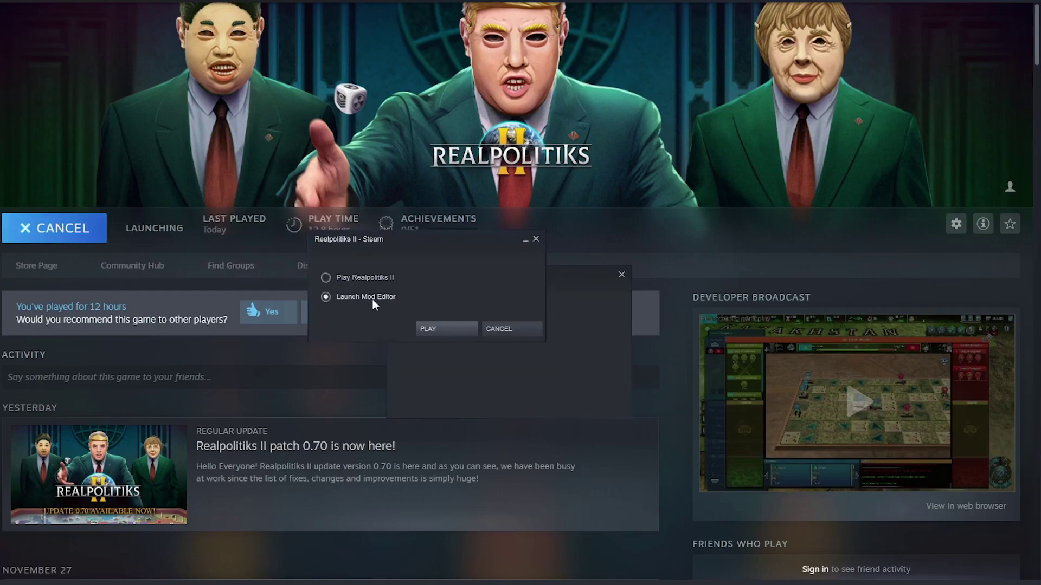
{"action": "left_click", "coordinate": [431, 330]}
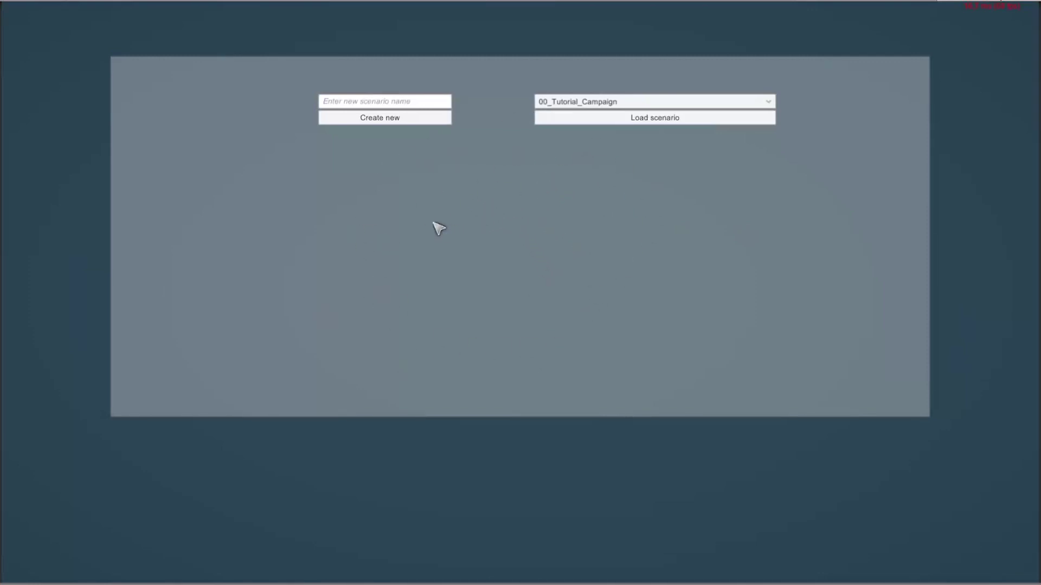
Start creating a new scenario named Mod-Tutorial.
{"action": "left_click", "coordinate": [631, 101]}
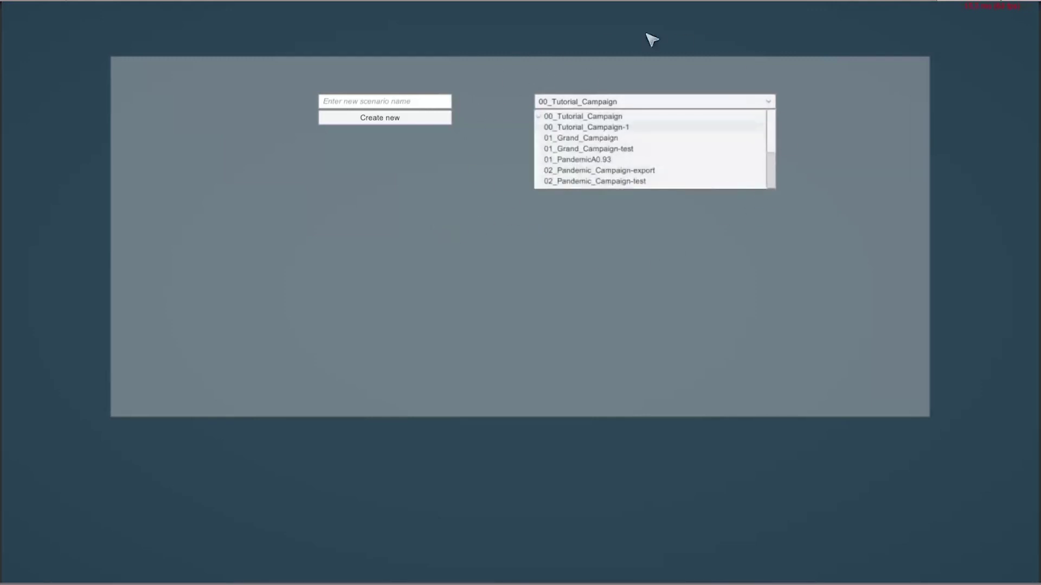
{"action": "left_click", "coordinate": [677, 71]}
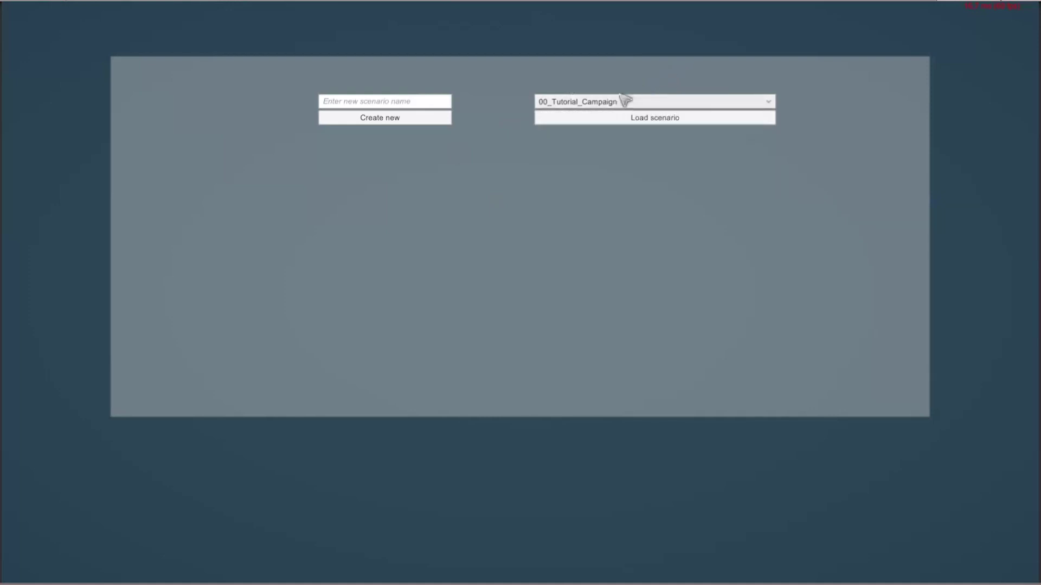
{"action": "left_click", "coordinate": [348, 102]}
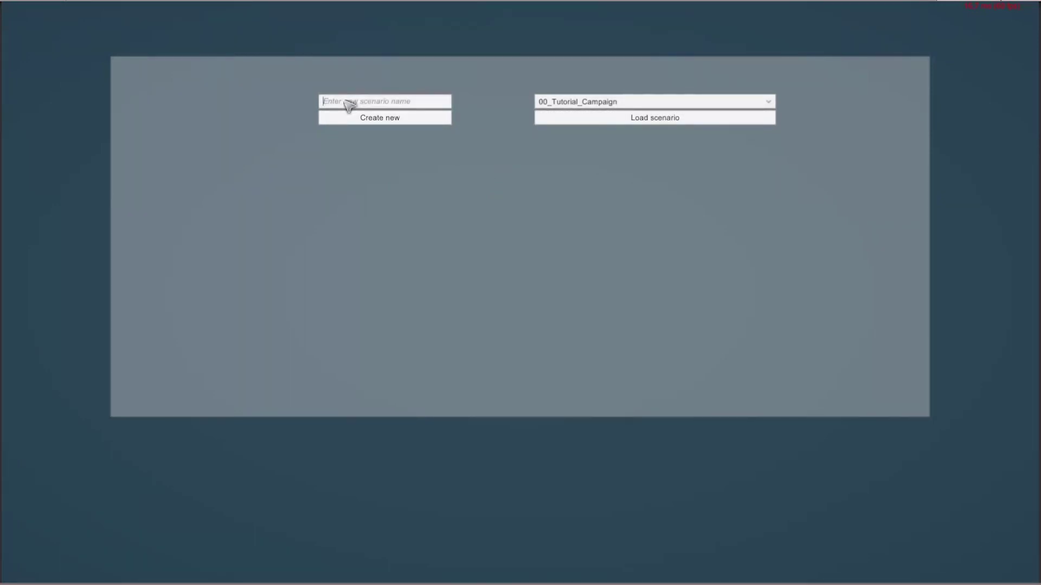
{"action": "type", "text": "Mod-Tutorial"}
{"action": "left_click", "coordinate": [382, 122]}
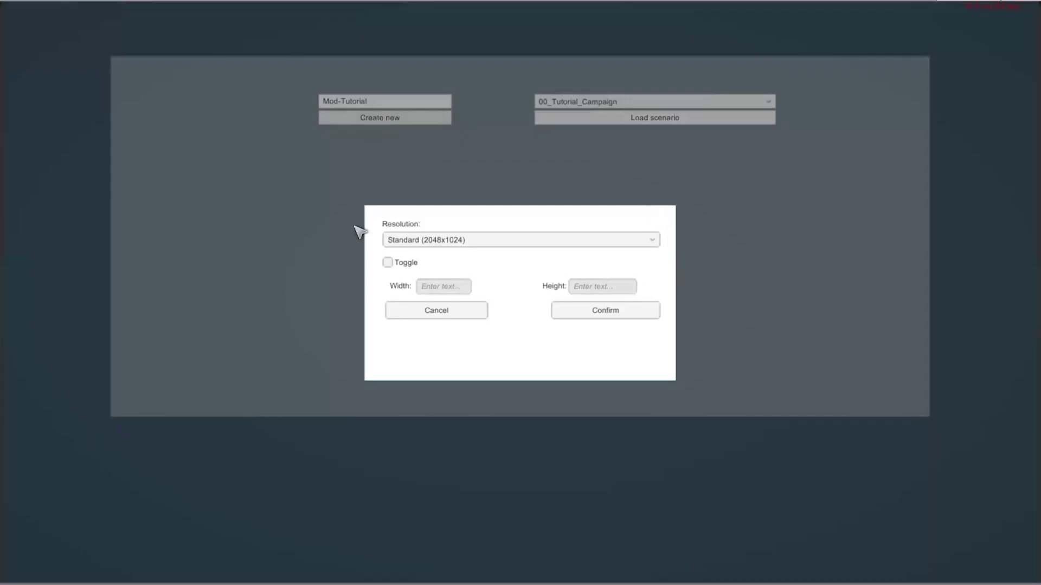
Create the scenario at the Standard (2048x1024) resolution, leaving the custom width and height disabled.
{"action": "left_click", "coordinate": [459, 242]}
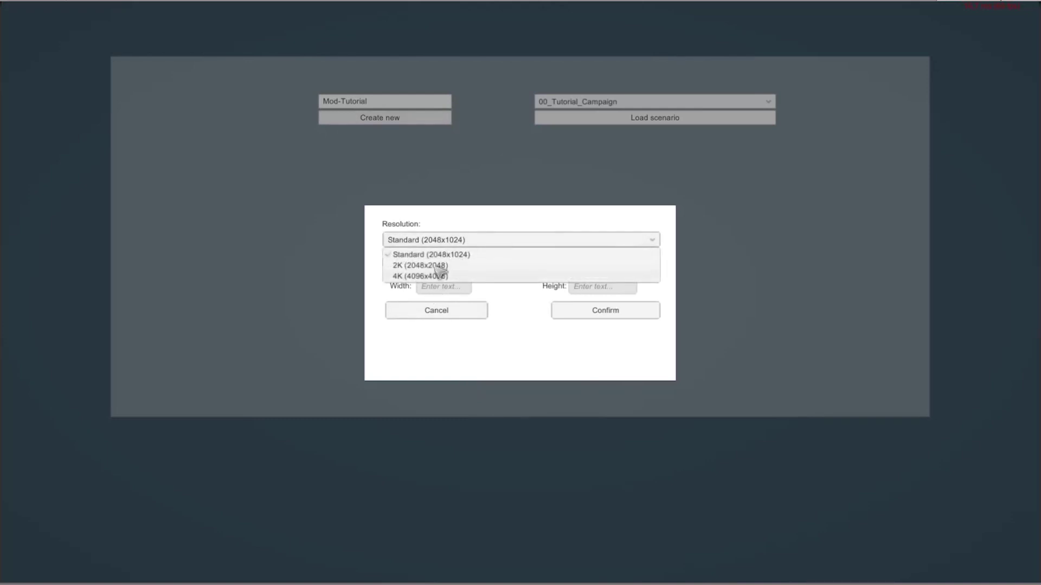
{"action": "left_click", "coordinate": [476, 241]}
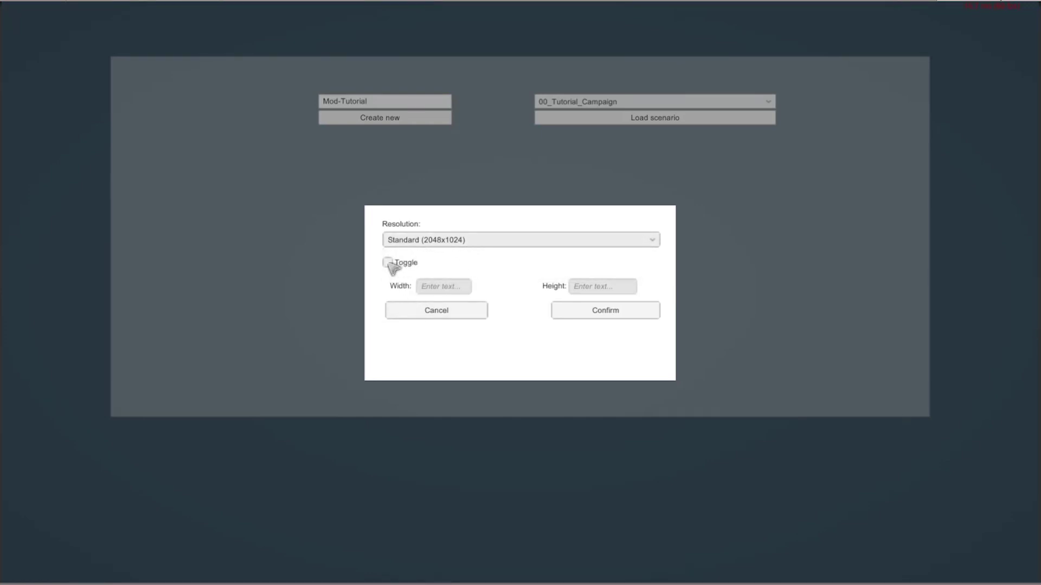
{"action": "left_click", "coordinate": [388, 263]}
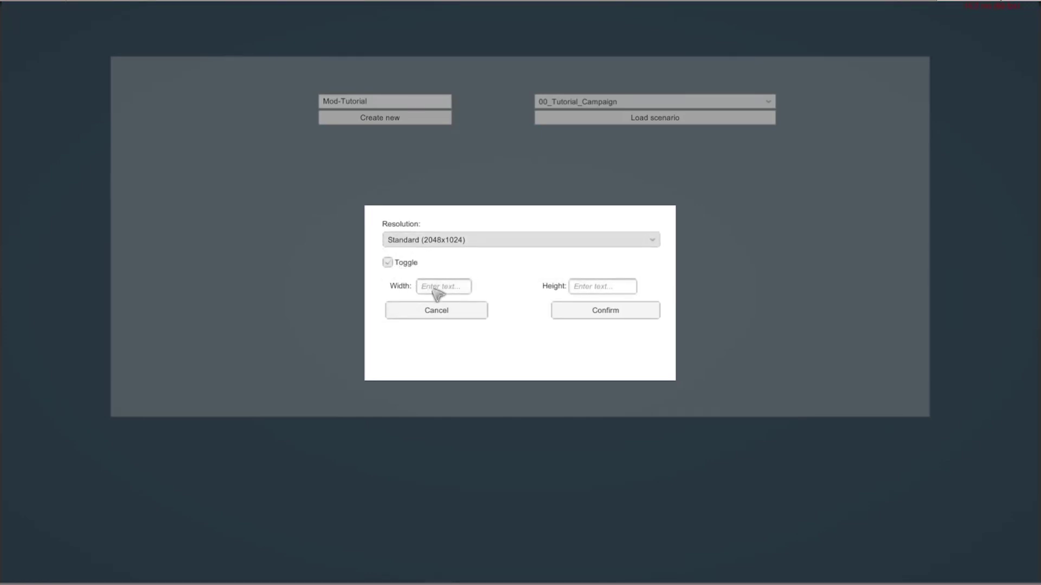
{"action": "left_click", "coordinate": [604, 290]}
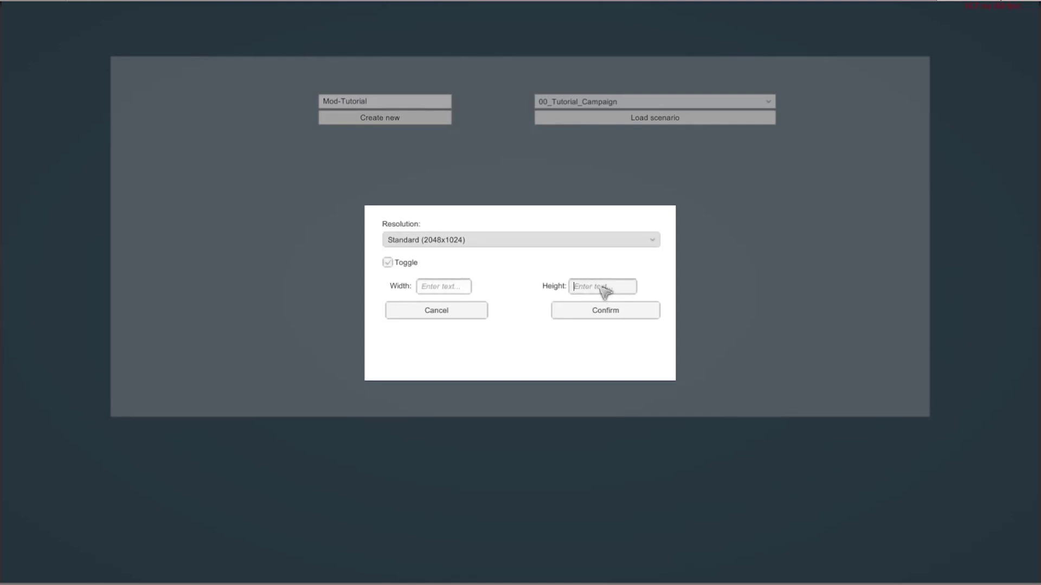
{"action": "left_click", "coordinate": [418, 264]}
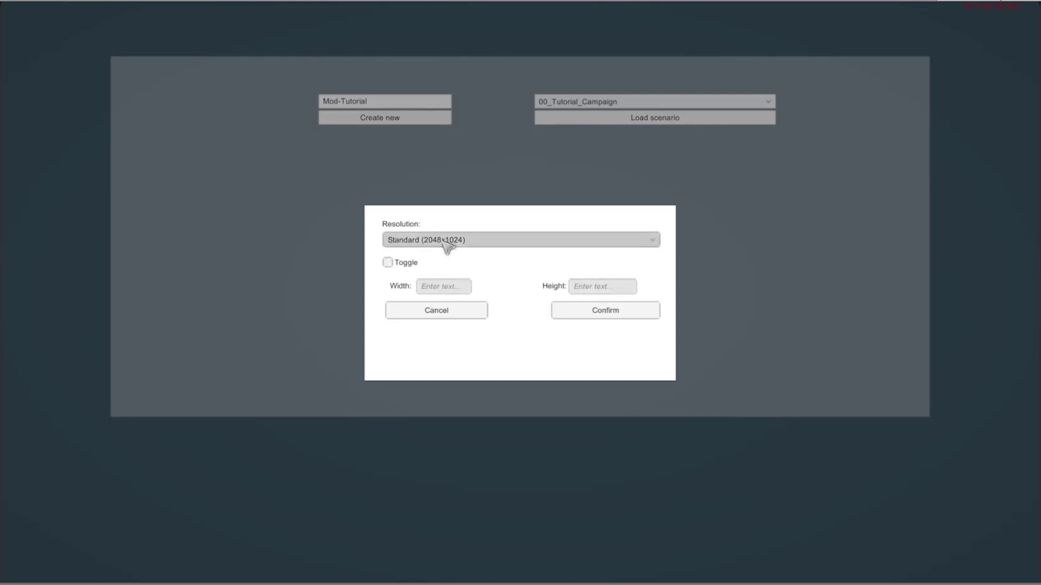
{"action": "left_click", "coordinate": [447, 247]}
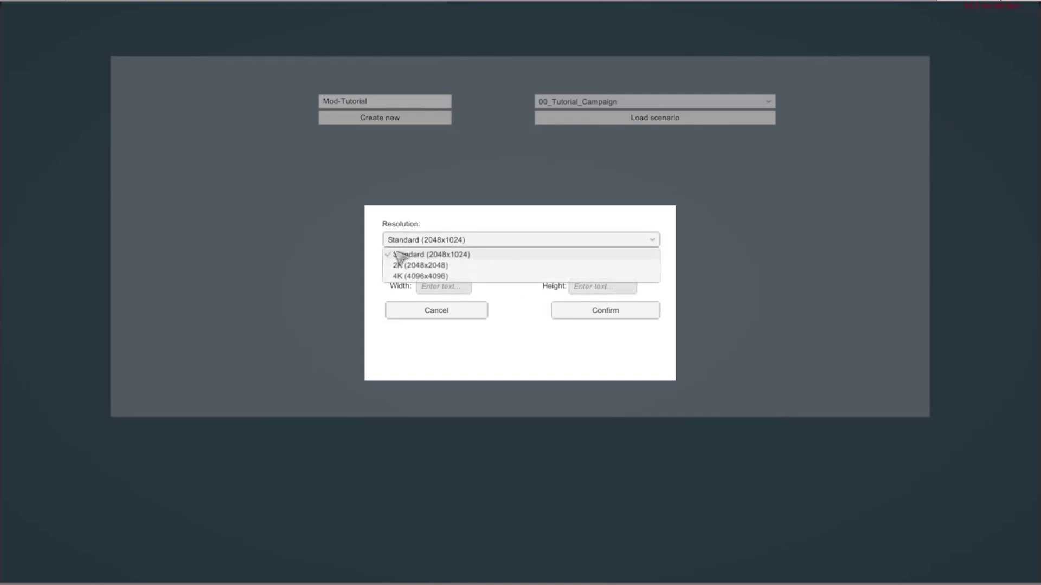
{"action": "left_click", "coordinate": [449, 254]}
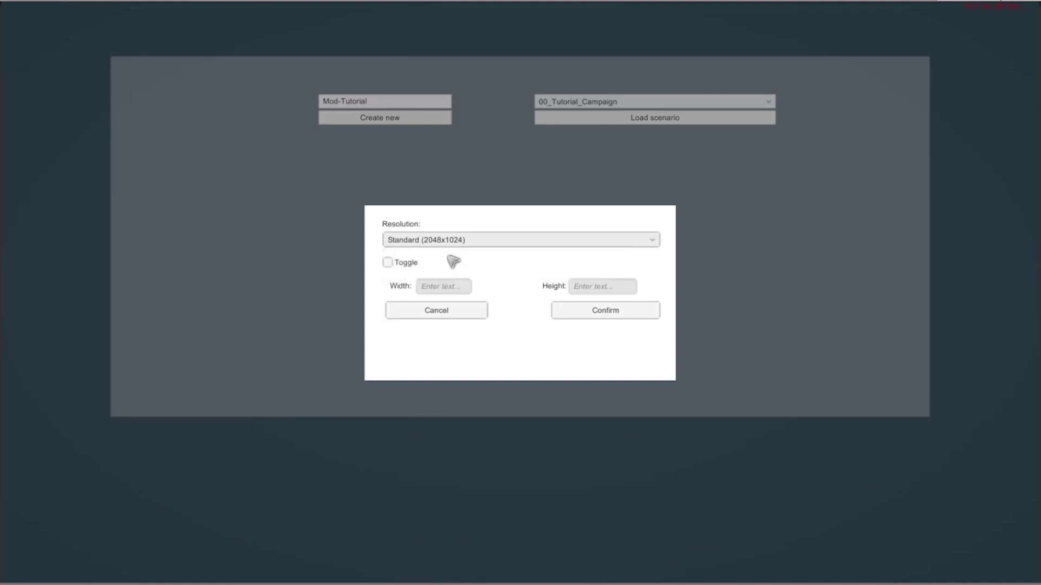
{"action": "left_click", "coordinate": [605, 312]}
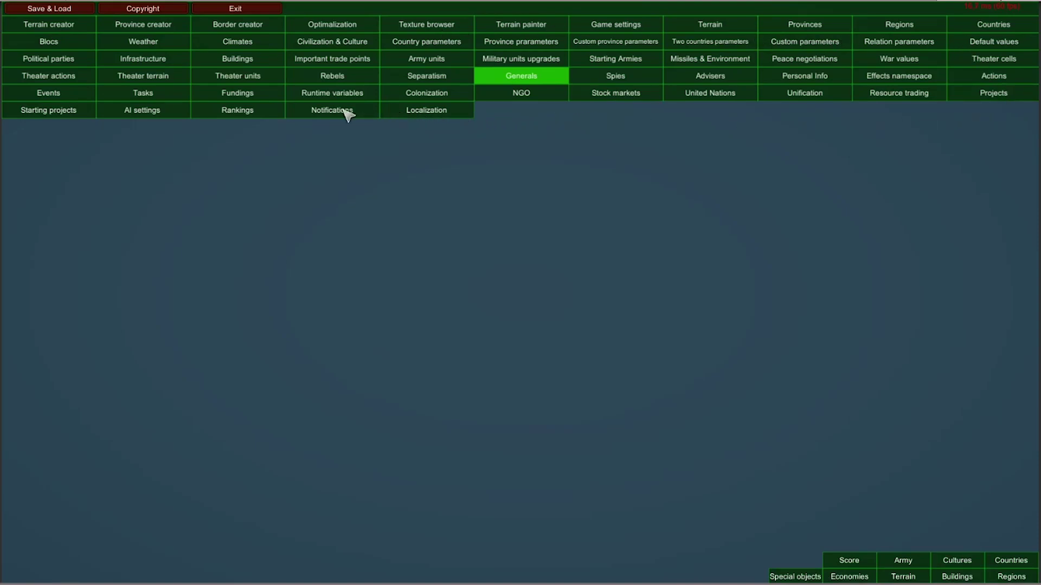
Set the scenario's display name to "Winter Survivial" and its description to "Survive Harsh Winter!".
{"action": "left_click", "coordinate": [33, 10]}
{"action": "left_click", "coordinate": [180, 173]}
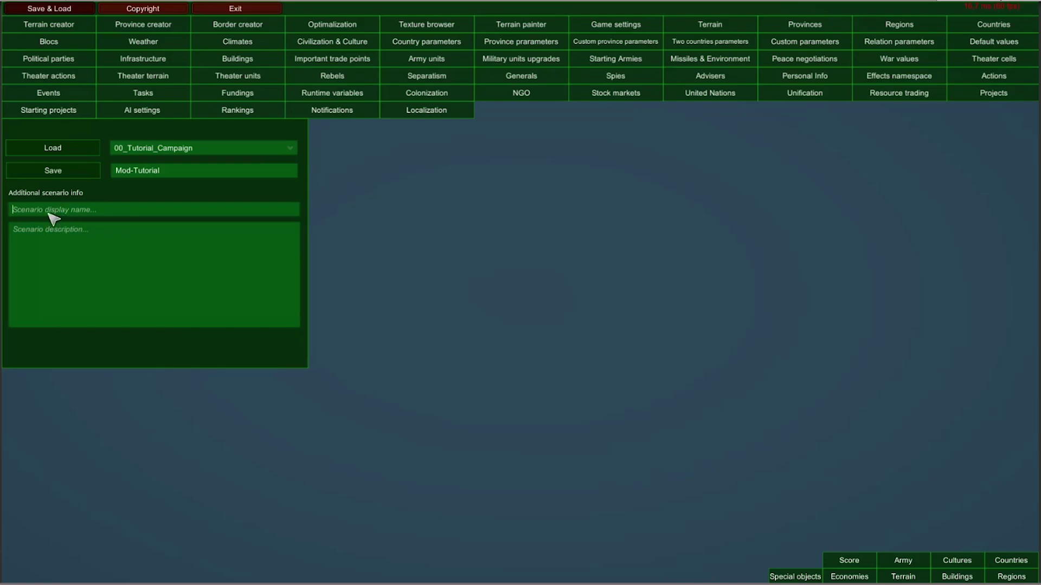
{"action": "left_click", "coordinate": [103, 213]}
{"action": "left_click", "coordinate": [73, 249]}
{"action": "type", "text": "Winter Survivial"}
{"action": "left_click", "coordinate": [118, 288]}
{"action": "type", "text": "Survive Harsh Winter!"}
Append "-save01" to the Mod-Tutorial save name and close the save settings.
{"action": "left_click", "coordinate": [189, 171]}
{"action": "left_click", "coordinate": [189, 171]}
{"action": "type", "text": "-"}
{"action": "type", "text": "save01"}
{"action": "left_click", "coordinate": [52, 10]}
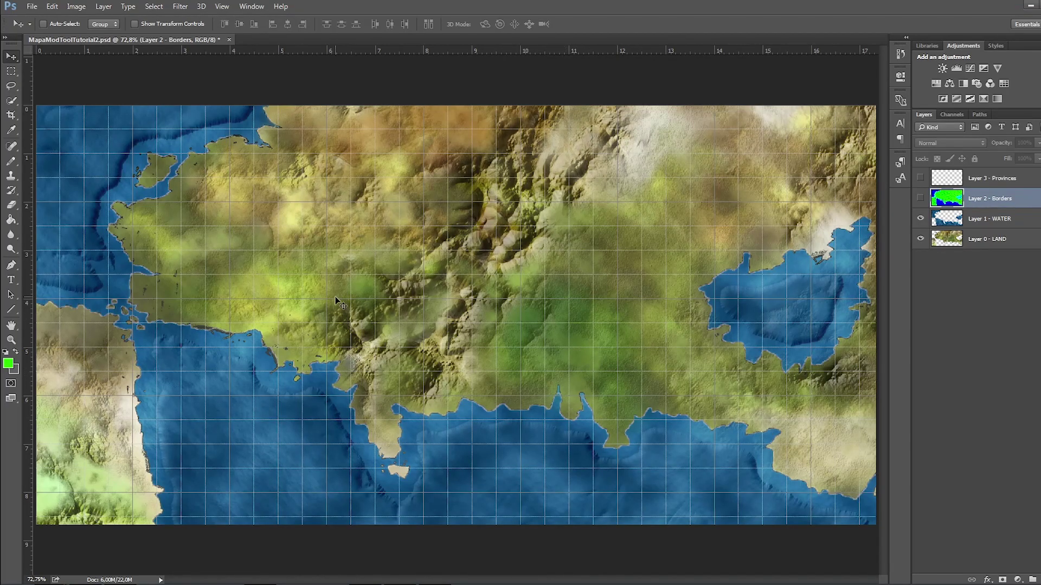
Switch to Photoshop and examine how the map is split into the WATER, LAND and Borders layers by toggling their visibility.
{"action": "left_click", "coordinate": [996, 225]}
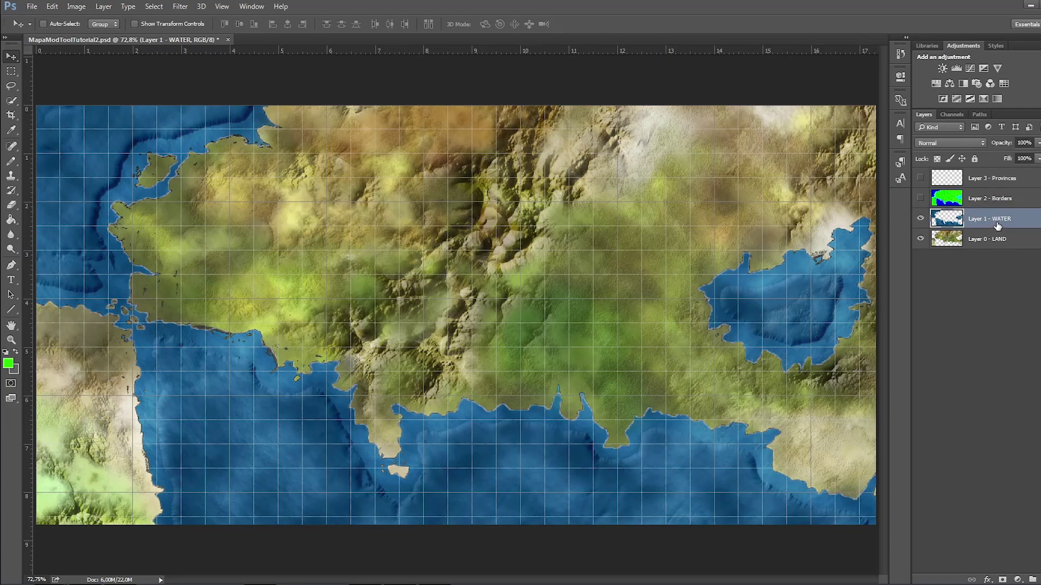
{"action": "left_click", "coordinate": [995, 244]}
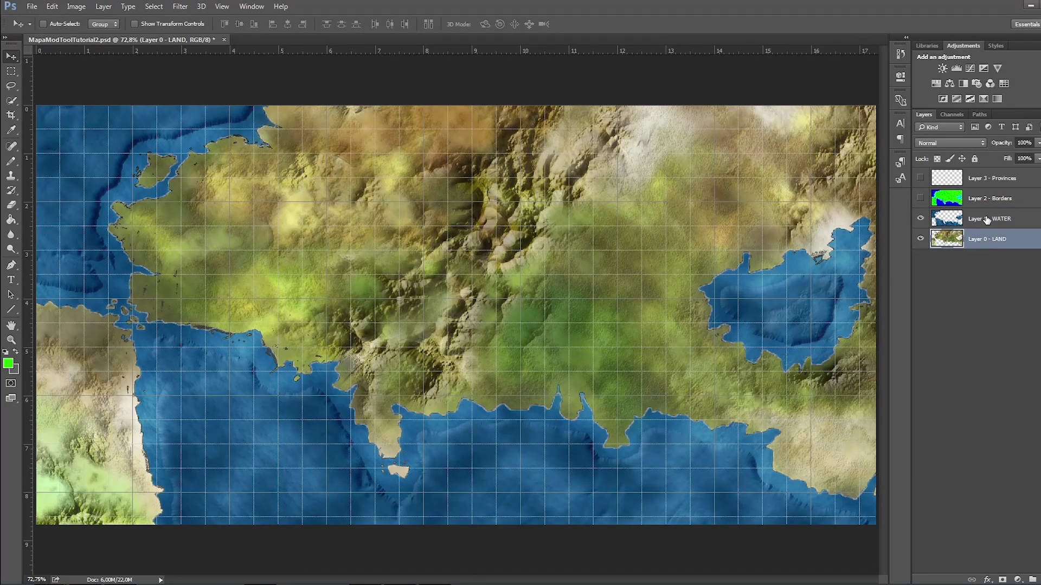
{"action": "left_click", "coordinate": [987, 219]}
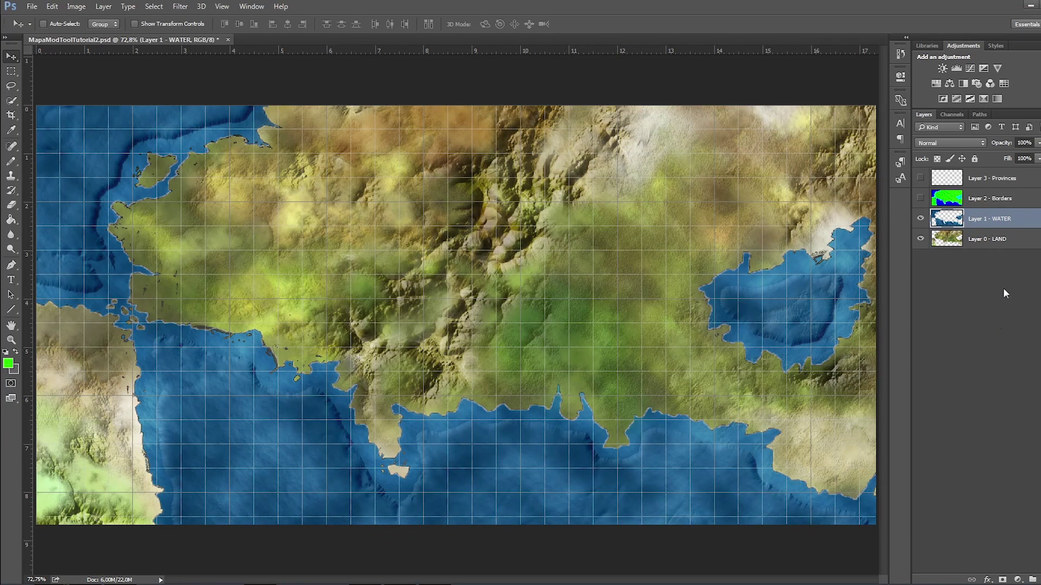
{"action": "left_click", "coordinate": [1004, 243]}
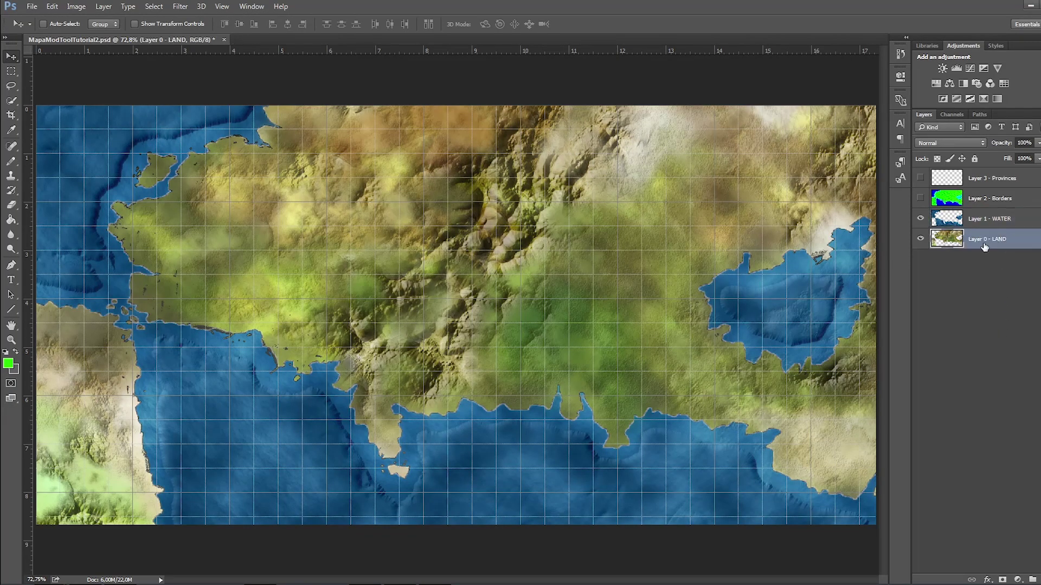
{"action": "left_click", "coordinate": [921, 219]}
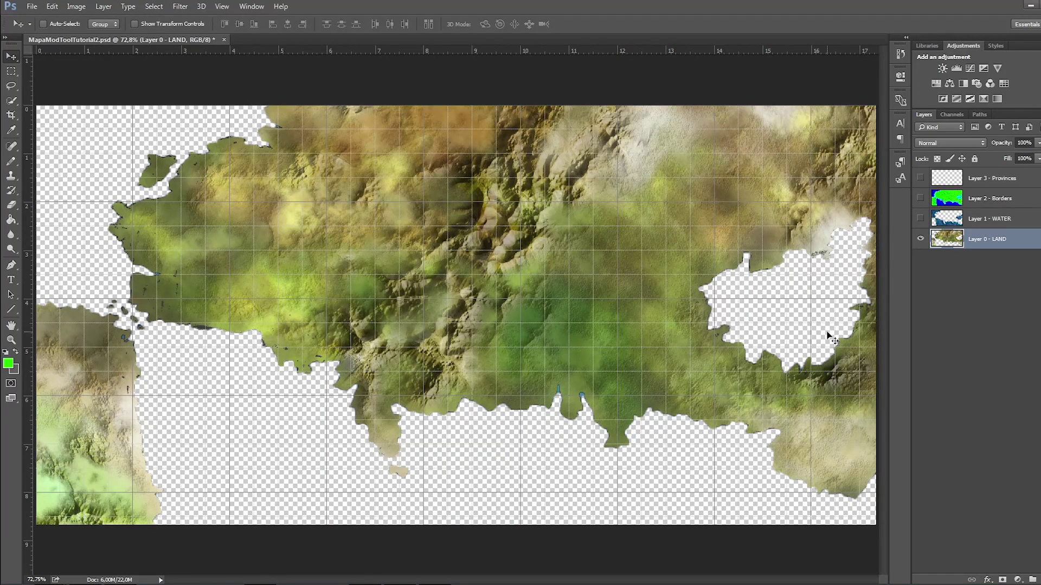
{"action": "left_click", "coordinate": [919, 219]}
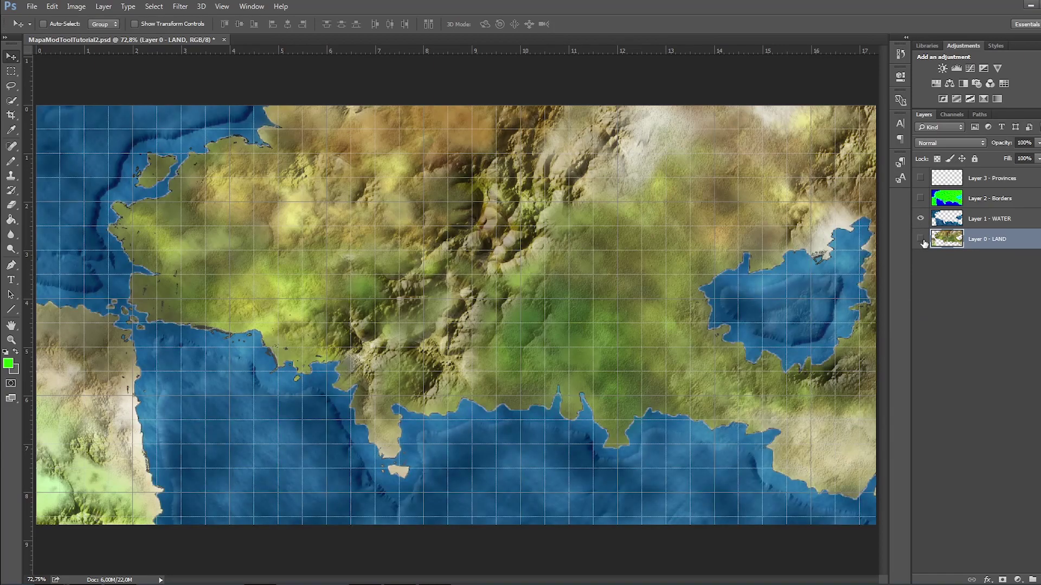
{"action": "left_click", "coordinate": [921, 240]}
{"action": "left_click", "coordinate": [921, 240]}
{"action": "left_click", "coordinate": [920, 198]}
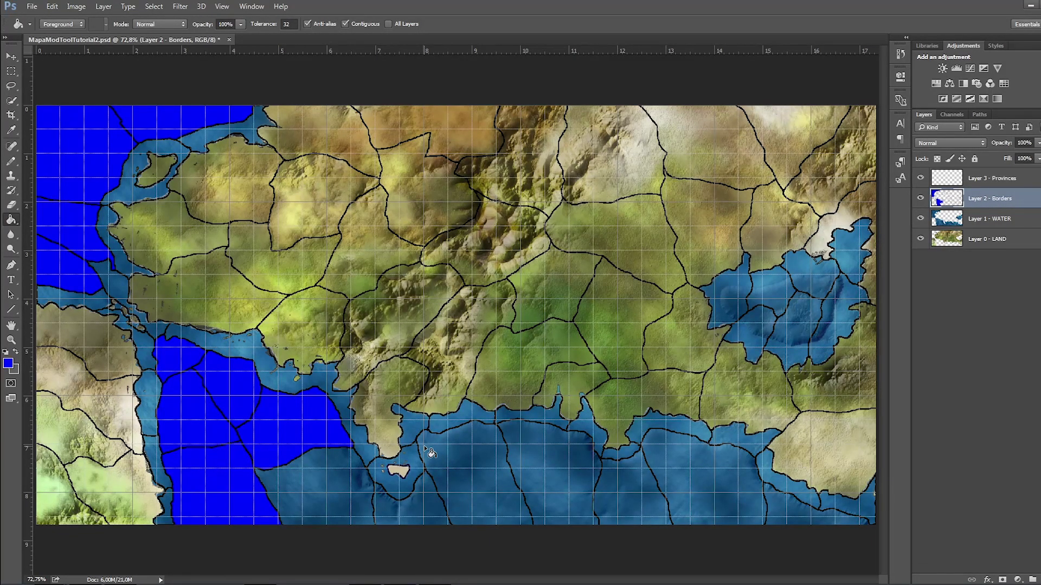
Set the foreground color's green value to 10 and fill the unfilled sea province west of the small southern island on the Borders layer.
{"action": "left_click", "coordinate": [8, 364]}
{"action": "double_click", "coordinate": [595, 290]}
{"action": "type", "text": "10"}
{"action": "left_click", "coordinate": [646, 147]}
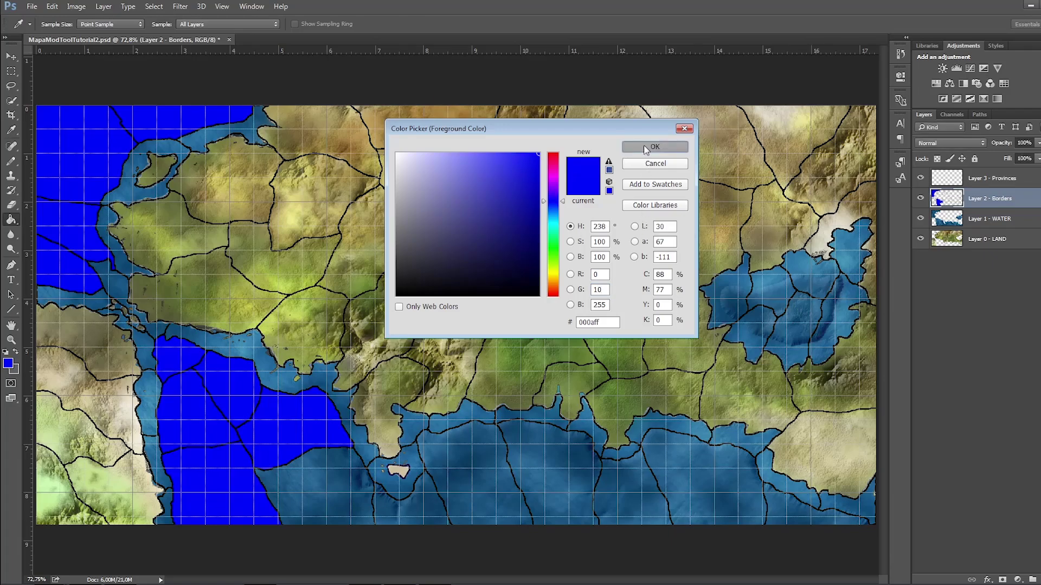
{"action": "left_click", "coordinate": [318, 484]}
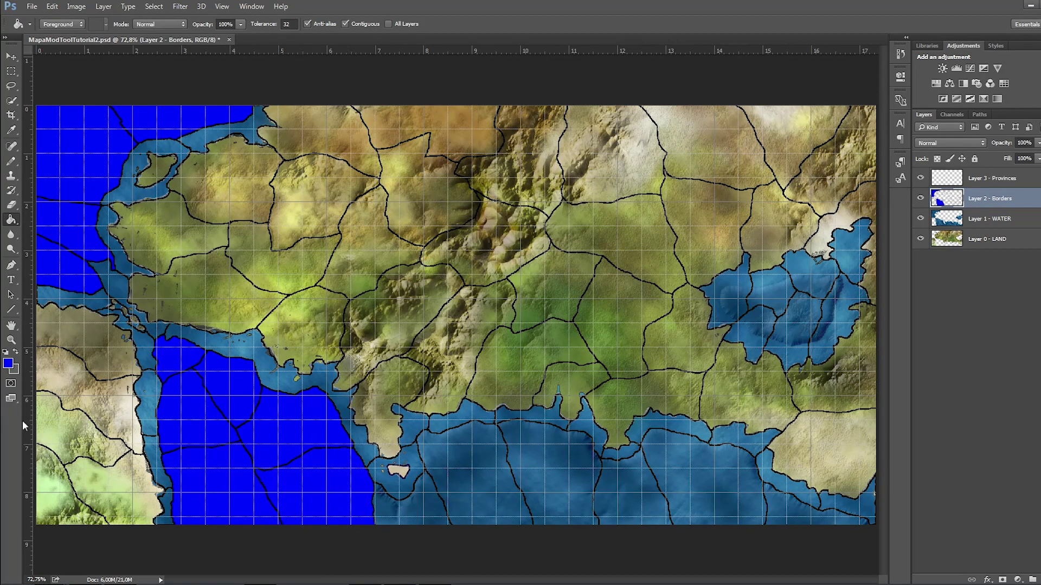
Change the foreground blue's green value again and fill the narrow sea province south of the small island.
{"action": "left_click", "coordinate": [9, 364]}
{"action": "double_click", "coordinate": [600, 289]}
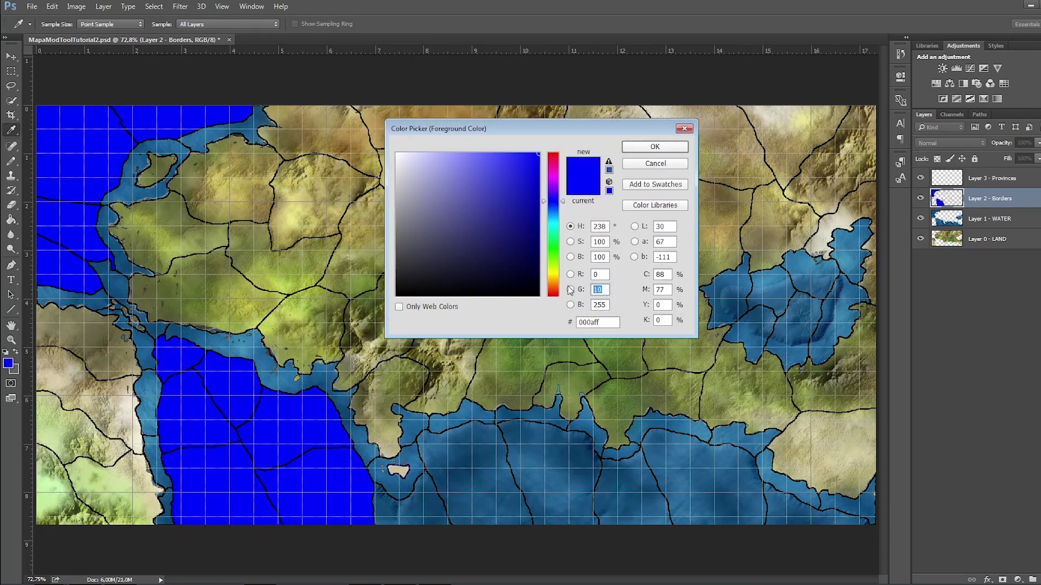
{"action": "left_click", "coordinate": [655, 147]}
{"action": "left_click", "coordinate": [423, 508]}
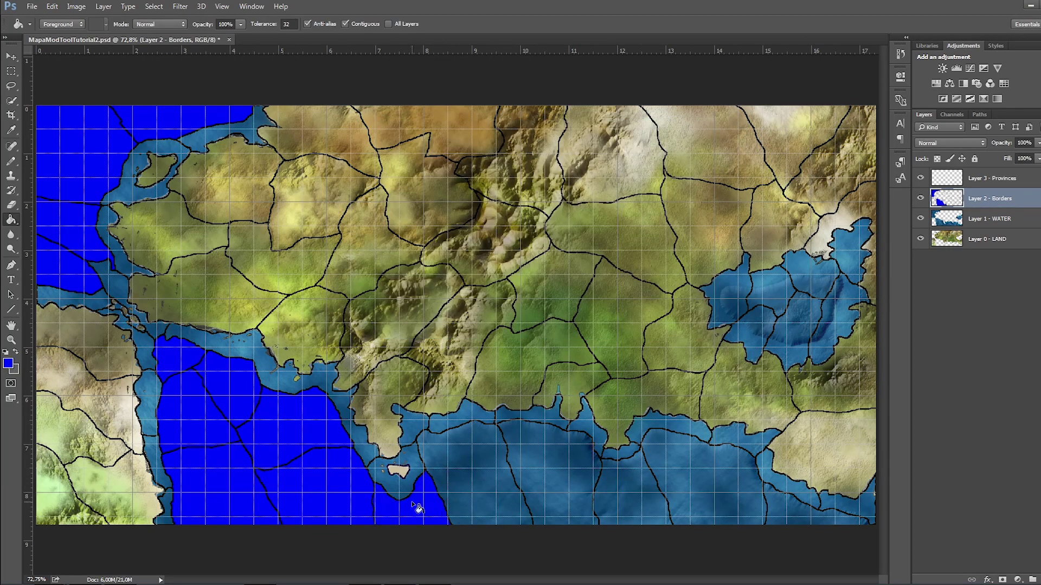
Set the foreground color's green value to 12 and fill the large sea province just east of the small island.
{"action": "left_click", "coordinate": [8, 363]}
{"action": "type", "text": "12"}
{"action": "left_click", "coordinate": [655, 146]}
{"action": "left_click", "coordinate": [486, 489]}
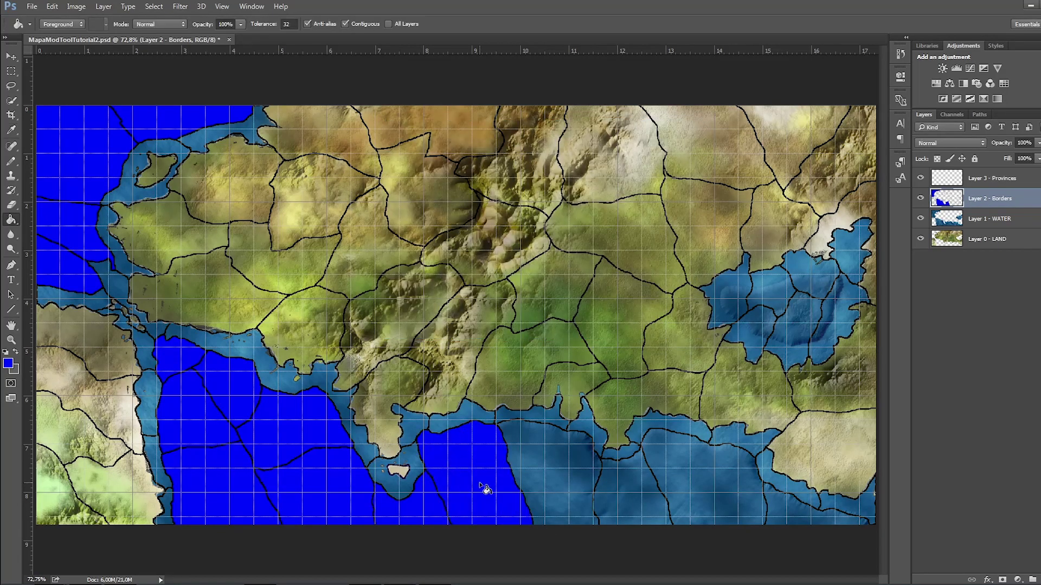
Set the foreground color's green value to 13 and fill the following sea province to the east.
{"action": "left_click", "coordinate": [9, 364]}
{"action": "double_click", "coordinate": [600, 291]}
{"action": "type", "text": "13"}
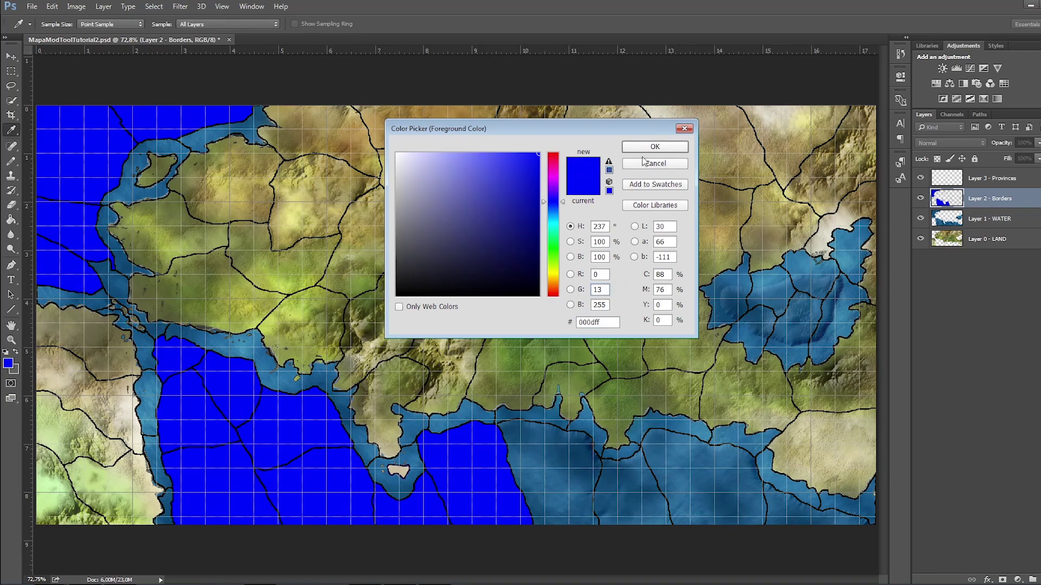
{"action": "left_click", "coordinate": [645, 147]}
{"action": "left_click", "coordinate": [551, 483]}
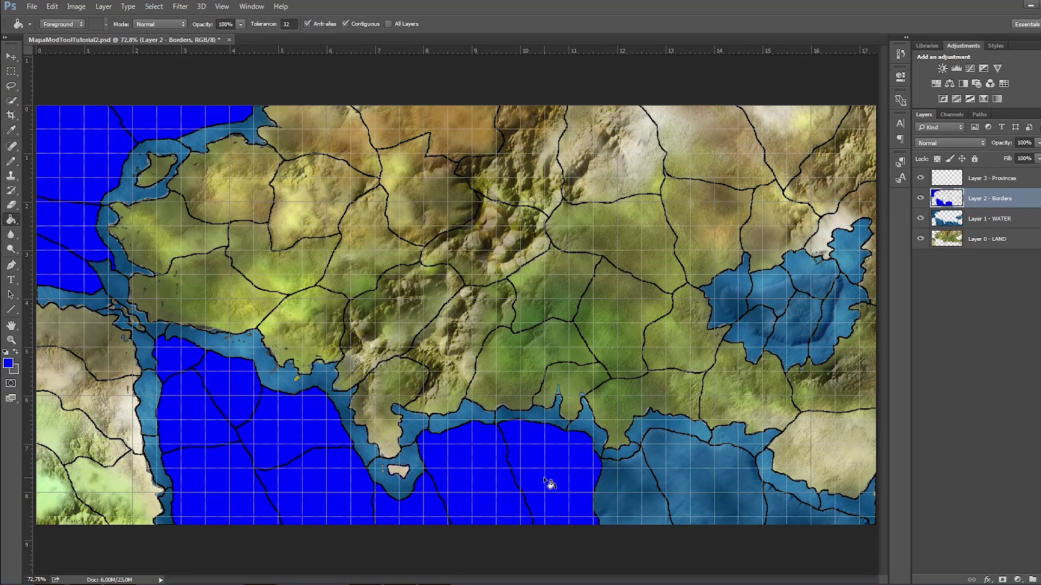
Fill the next two southern sea provinces eastward with separate blues, using a green value of 15 for the second.
{"action": "left_click", "coordinate": [9, 365]}
{"action": "double_click", "coordinate": [597, 290]}
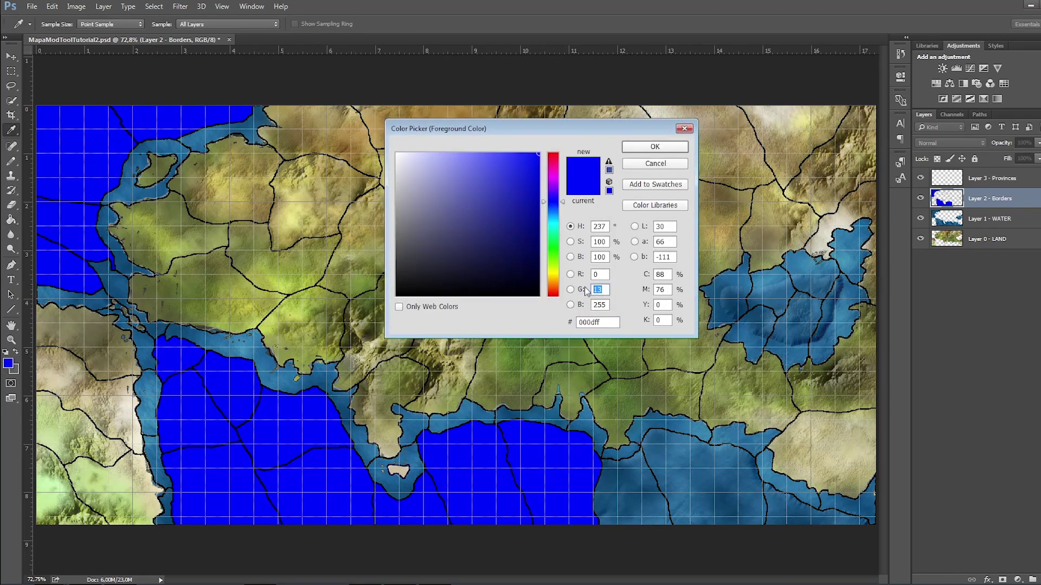
{"action": "left_click", "coordinate": [654, 147]}
{"action": "left_click", "coordinate": [631, 488]}
{"action": "left_click", "coordinate": [705, 476]}
Fill the remaining deep-sea province in the map's southeast corner with another slightly different blue.
{"action": "left_click", "coordinate": [9, 365]}
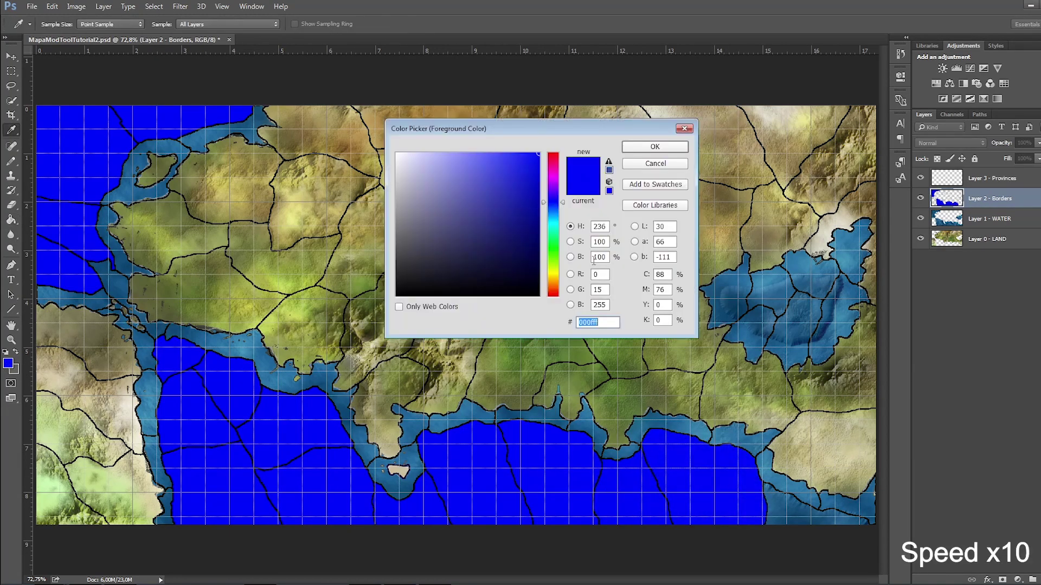
{"action": "left_click", "coordinate": [654, 147]}
{"action": "left_click", "coordinate": [813, 507]}
Set the foreground color to cyan with a green value of 255 and fill the northernmost coastal water province.
{"action": "left_click", "coordinate": [10, 365]}
{"action": "type", "text": "246"}
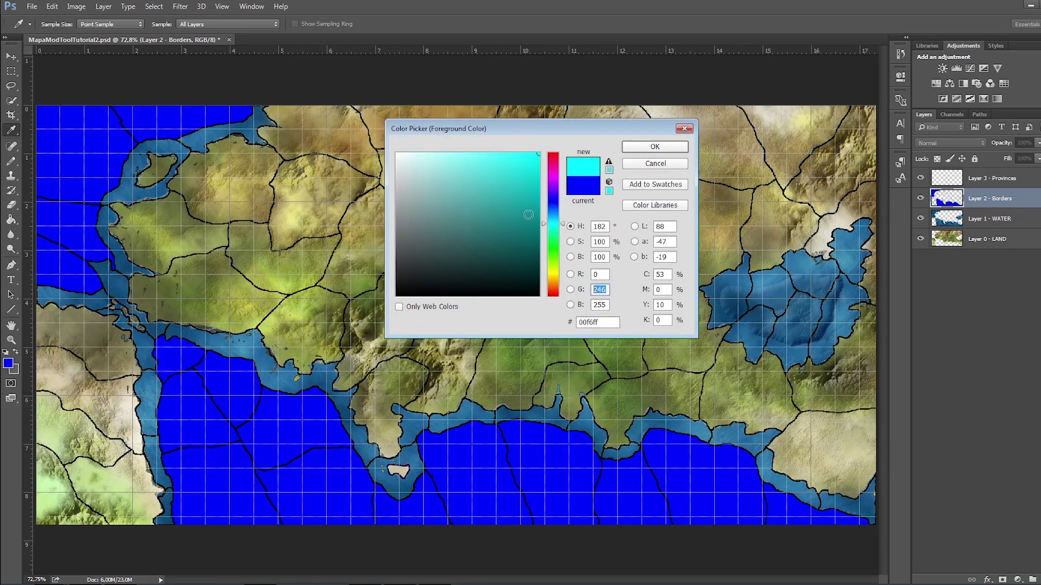
{"action": "type", "text": "255"}
{"action": "left_click", "coordinate": [640, 153]}
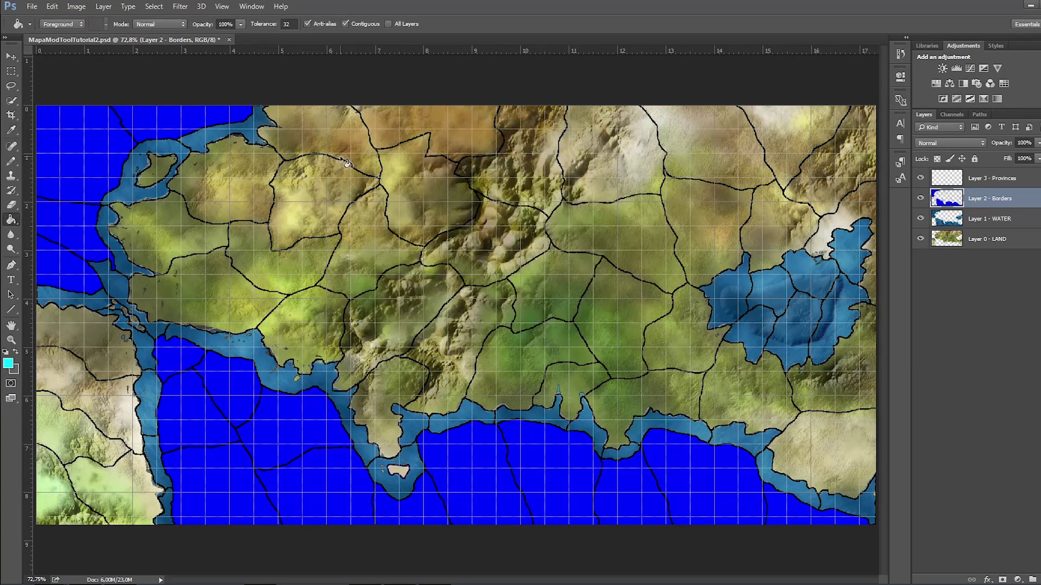
{"action": "left_click", "coordinate": [262, 127]}
Fill the coastal water around the northwestern island and the strip along the western coast with cyan shades.
{"action": "left_click", "coordinate": [8, 363]}
{"action": "left_click", "coordinate": [655, 146]}
{"action": "left_click", "coordinate": [130, 179]}
{"action": "left_click", "coordinate": [109, 238]}
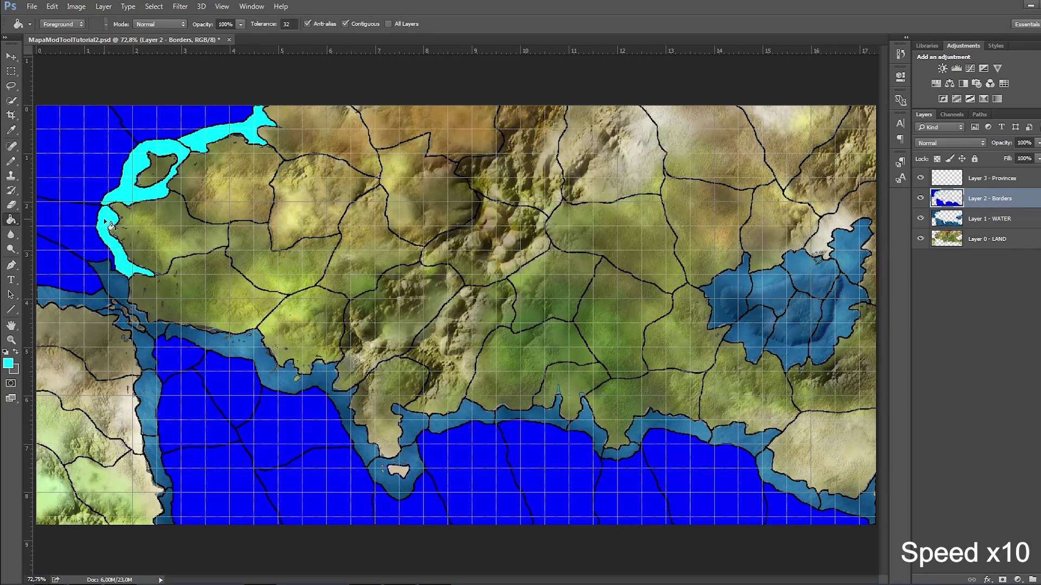
Fill the western strait and the coastal water along the southwestern landmass with separate cyan shades.
{"action": "left_click", "coordinate": [103, 271]}
{"action": "left_click", "coordinate": [92, 304]}
{"action": "left_click", "coordinate": [8, 363]}
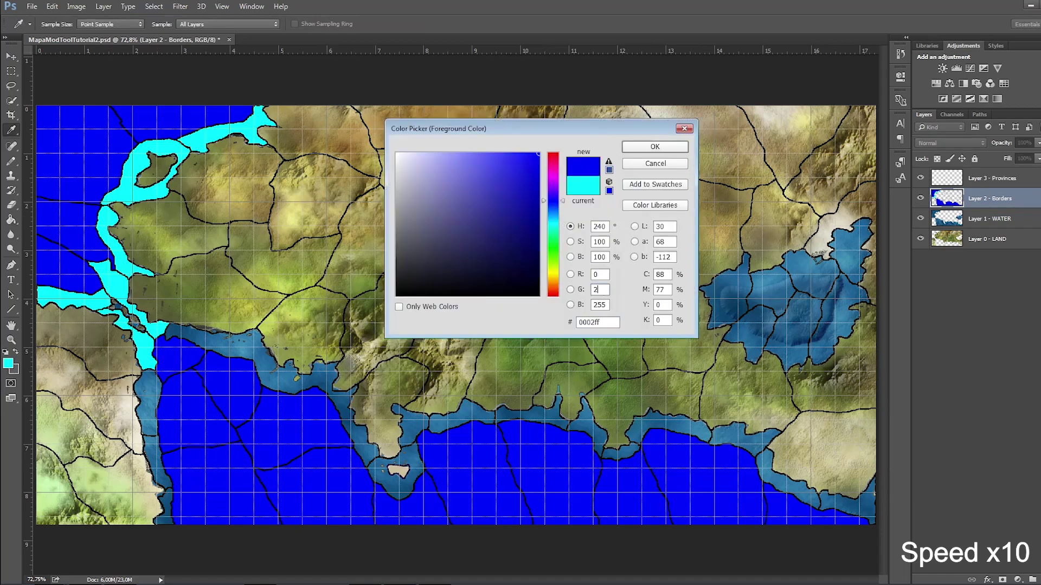
{"action": "left_click", "coordinate": [655, 146]}
{"action": "left_click", "coordinate": [8, 363]}
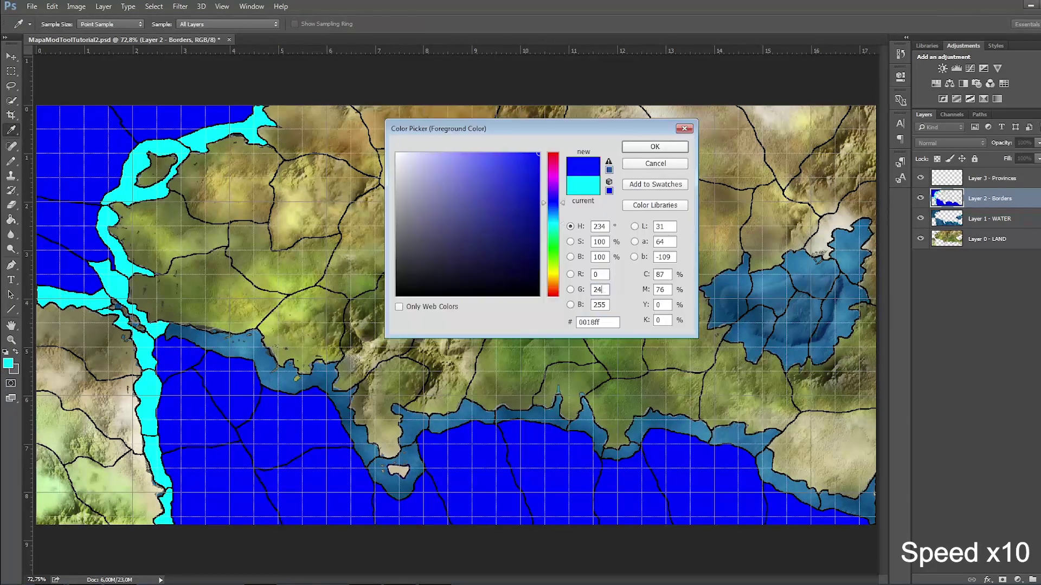
{"action": "left_click", "coordinate": [654, 146]}
Fill the coastal water along the southern shore and around the southern peninsula with slightly different cyan shades.
{"action": "left_click", "coordinate": [293, 374]}
{"action": "left_click", "coordinate": [8, 363]}
{"action": "left_click", "coordinate": [655, 147]}
{"action": "left_click", "coordinate": [407, 422]}
{"action": "left_click", "coordinate": [8, 363]}
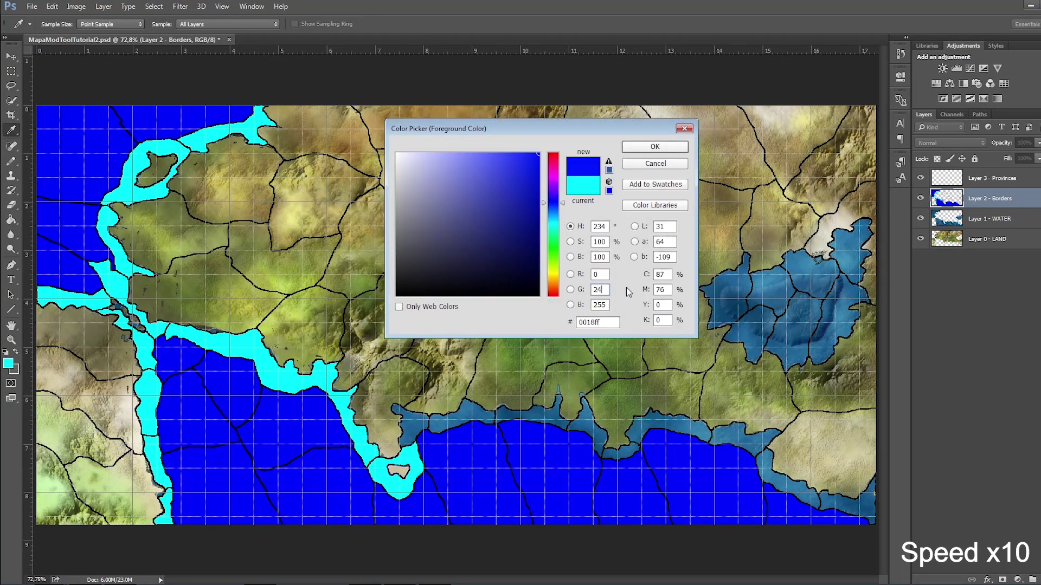
{"action": "left_click", "coordinate": [655, 147]}
{"action": "left_click", "coordinate": [8, 363]}
{"action": "left_click", "coordinate": [654, 147]}
{"action": "key", "text": "i"}
{"action": "left_click", "coordinate": [8, 364]}
{"action": "left_click", "coordinate": [655, 146]}
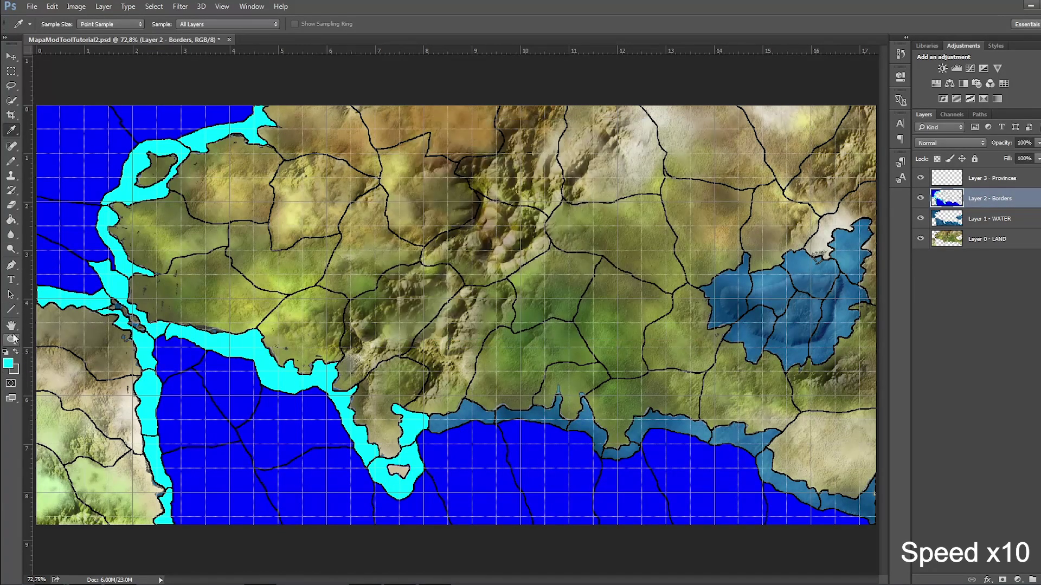
Fill the coastal strips east of the southern peninsula with separate cyan shades, including one with a green value of 241.
{"action": "key", "text": "g"}
{"action": "left_click", "coordinate": [8, 363]}
{"action": "left_click", "coordinate": [655, 146]}
{"action": "left_click", "coordinate": [429, 430]}
{"action": "left_click", "coordinate": [8, 363]}
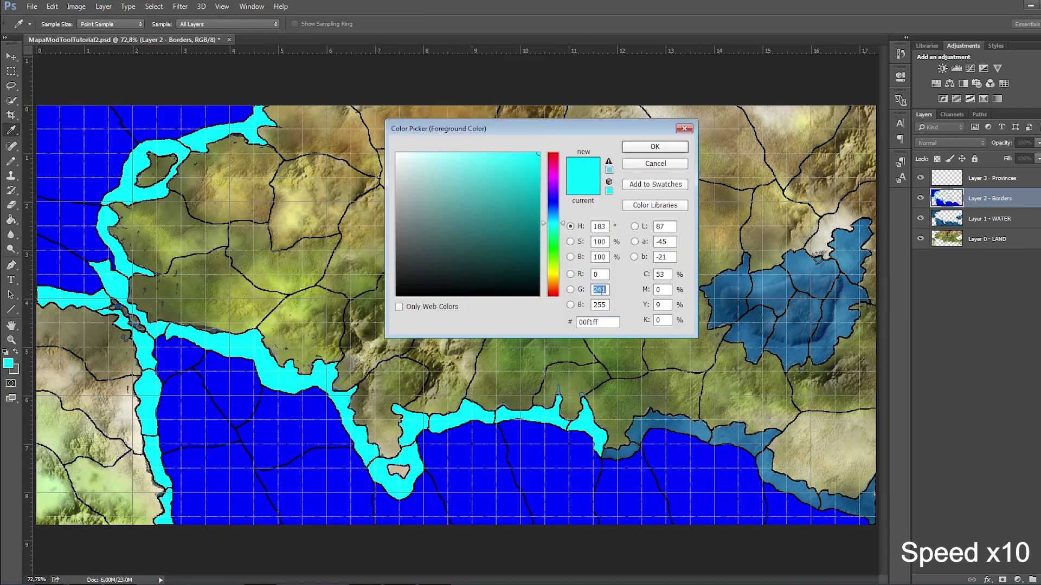
{"action": "left_click", "coordinate": [665, 146]}
{"action": "left_click", "coordinate": [672, 425]}
{"action": "left_click", "coordinate": [662, 146]}
{"action": "left_click", "coordinate": [743, 436]}
Set the cyan's green value to 237 and fill the last southeastern coastal strips, changing the shade between them.
{"action": "left_click", "coordinate": [8, 363]}
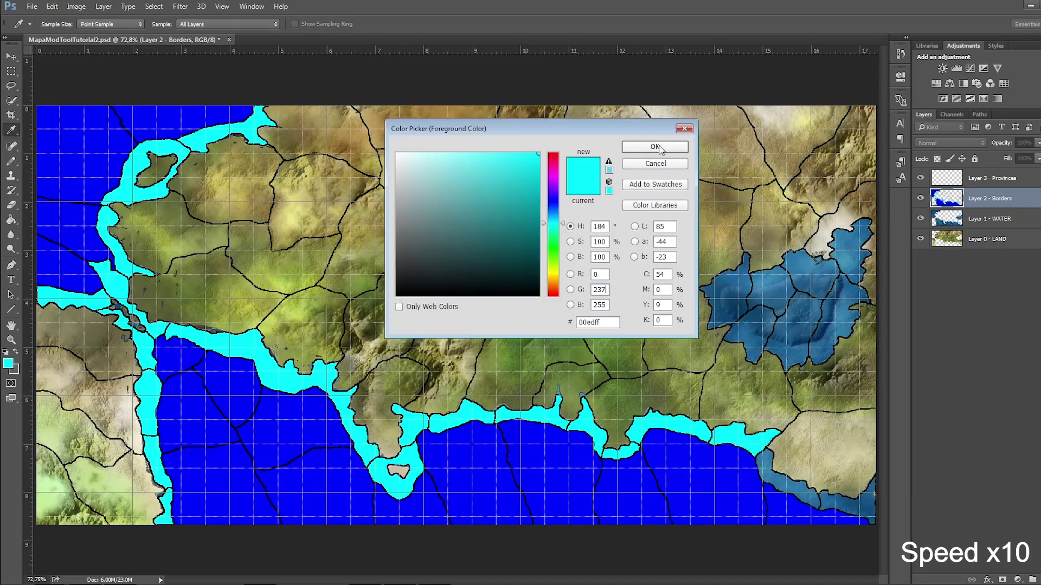
{"action": "left_click", "coordinate": [663, 146]}
{"action": "left_click", "coordinate": [772, 466]}
{"action": "left_click", "coordinate": [8, 364]}
{"action": "left_click", "coordinate": [650, 147]}
{"action": "left_click", "coordinate": [846, 507]}
Fill the two westernmost provinces of the inland lake with different cyan shades.
{"action": "left_click", "coordinate": [7, 366]}
{"action": "left_click", "coordinate": [663, 146]}
{"action": "left_click", "coordinate": [729, 298]}
{"action": "left_click", "coordinate": [8, 364]}
{"action": "left_click", "coordinate": [663, 147]}
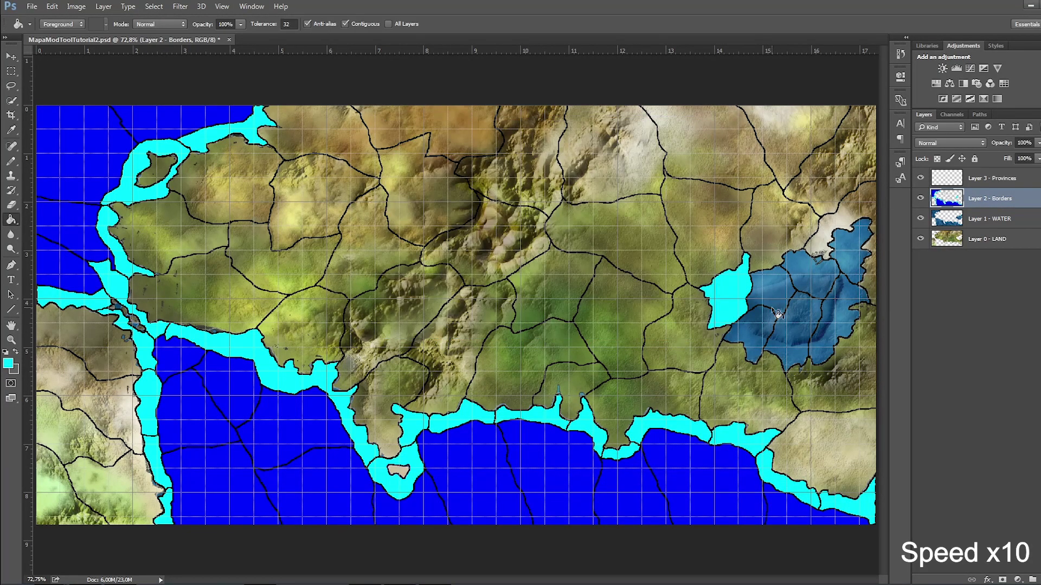
{"action": "left_click", "coordinate": [770, 293]}
Fill the remaining inland lake provinces with further cyan shades and save the document.
{"action": "left_click", "coordinate": [8, 365]}
{"action": "left_click", "coordinate": [663, 146]}
{"action": "left_click", "coordinate": [821, 329]}
{"action": "left_click", "coordinate": [813, 271]}
{"action": "left_click", "coordinate": [840, 320]}
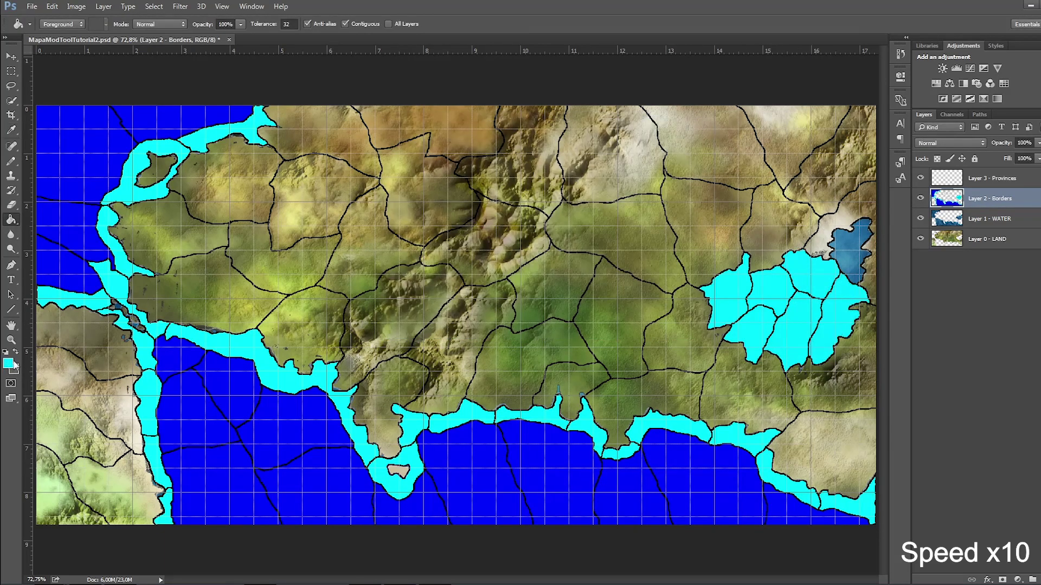
{"action": "left_click", "coordinate": [851, 244]}
{"action": "left_click", "coordinate": [32, 6]}
{"action": "left_click", "coordinate": [57, 123]}
Set the foreground color to pure green with red 0, green 255 and blue 0, and activate the Paint Bucket.
{"action": "left_click", "coordinate": [8, 363]}
{"action": "left_click", "coordinate": [553, 249]}
{"action": "left_click", "coordinate": [539, 203]}
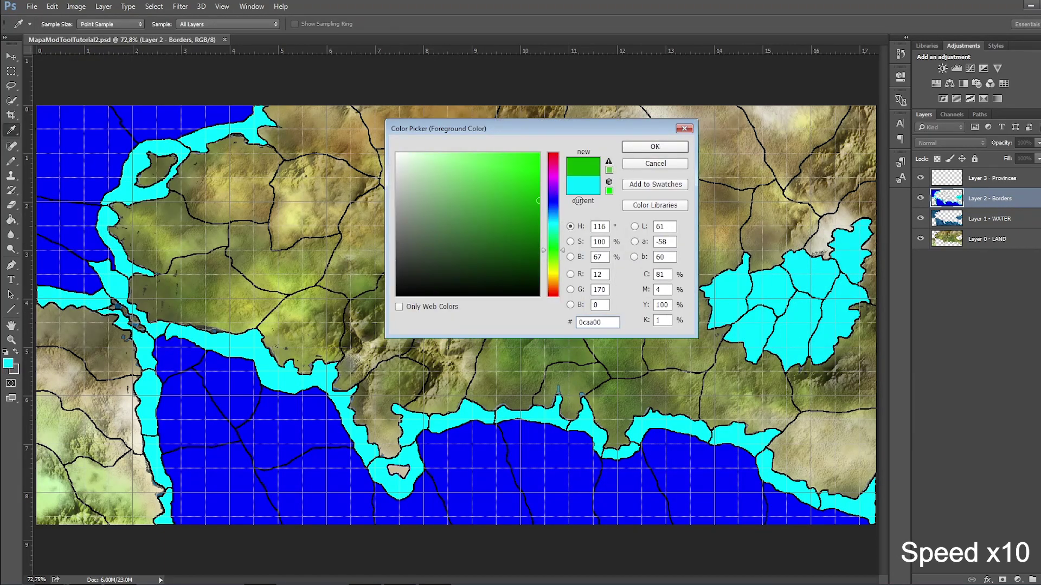
{"action": "double_click", "coordinate": [602, 290]}
{"action": "type", "text": "255"}
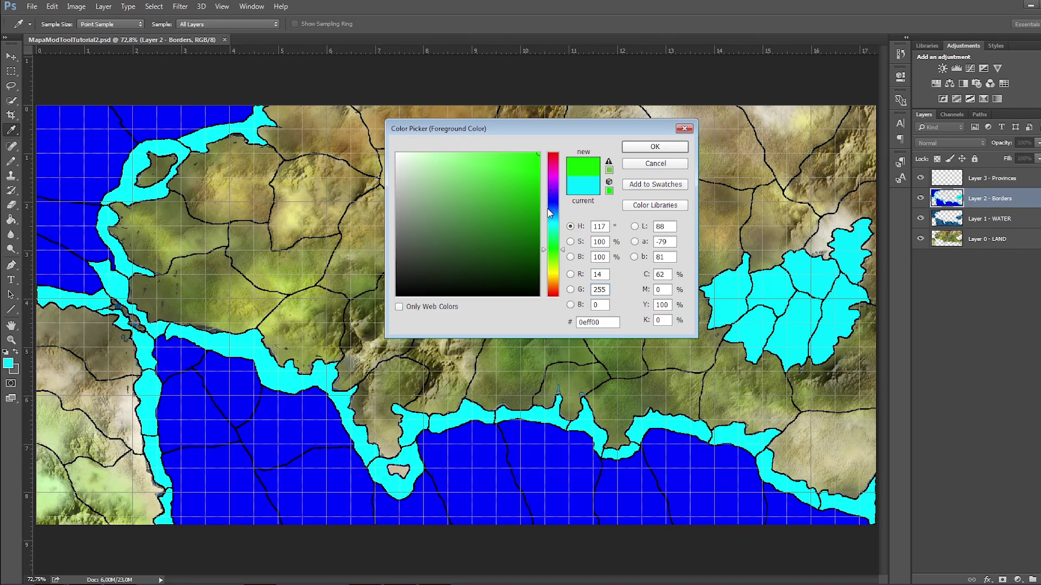
{"action": "double_click", "coordinate": [607, 274]}
{"action": "type", "text": "0"}
{"action": "left_click", "coordinate": [654, 146]}
{"action": "key", "text": "g"}
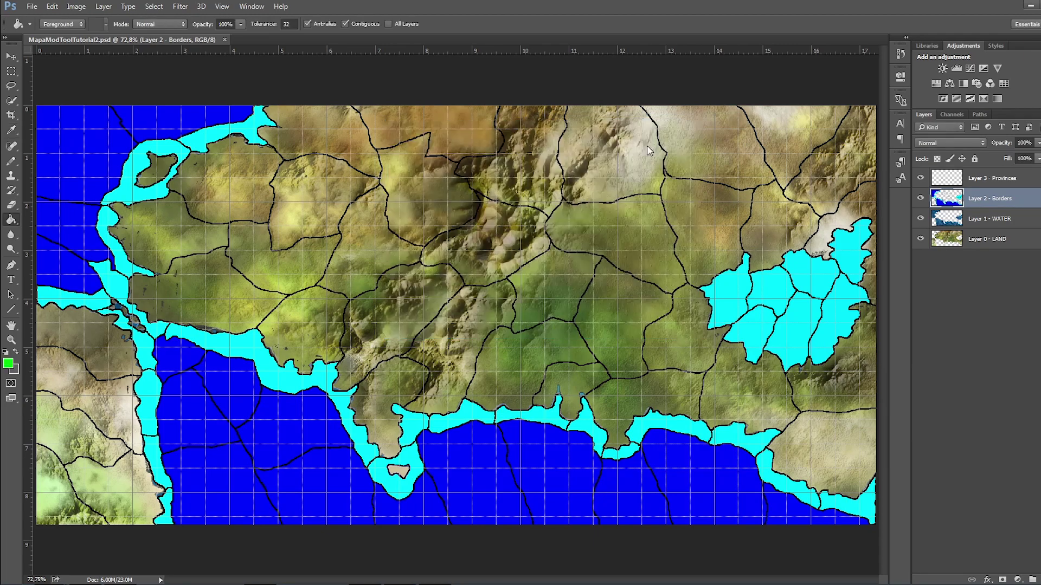
Try to fill the land province in the map's southwest corner with green, and undo that fill.
{"action": "left_click", "coordinate": [56, 502]}
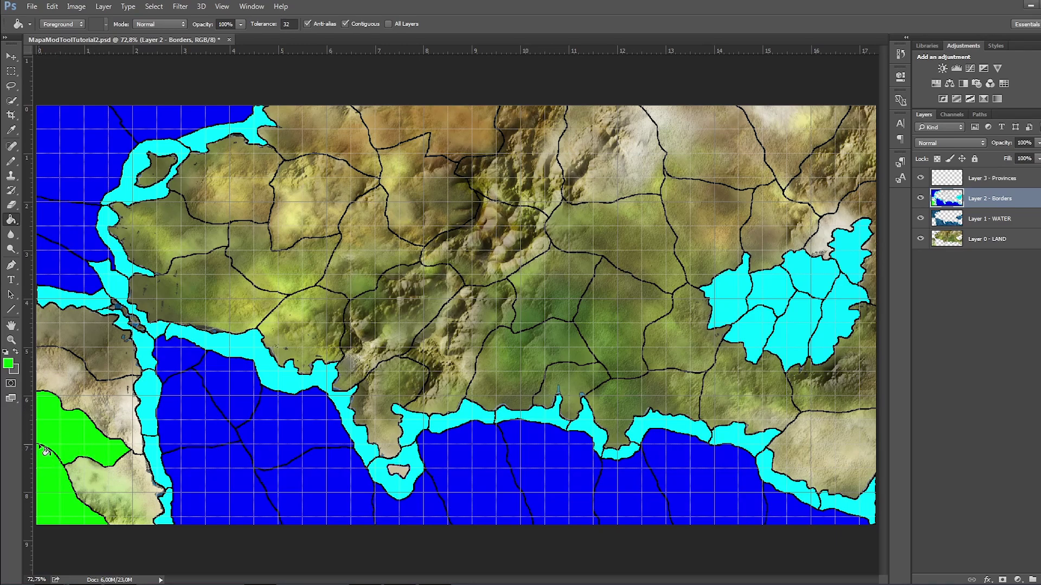
{"action": "left_click", "coordinate": [52, 6]}
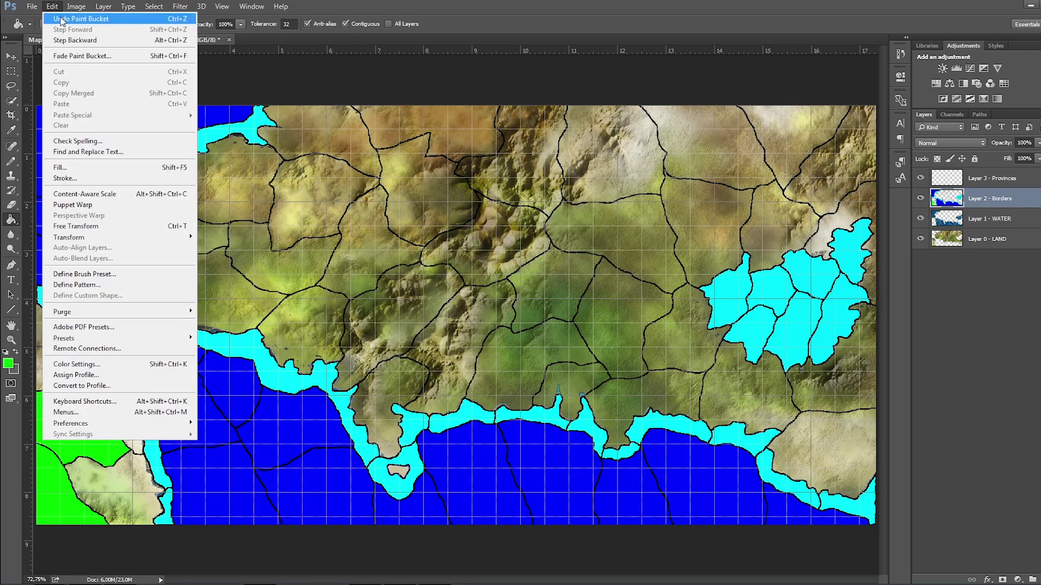
{"action": "left_click", "coordinate": [62, 16]}
Close the border gap at the map's western edge with a black Pencil stroke and save the document.
{"action": "left_click", "coordinate": [10, 340]}
{"action": "left_click_drag", "start_coordinate": [154, 380], "coordinate": [17, 540]}
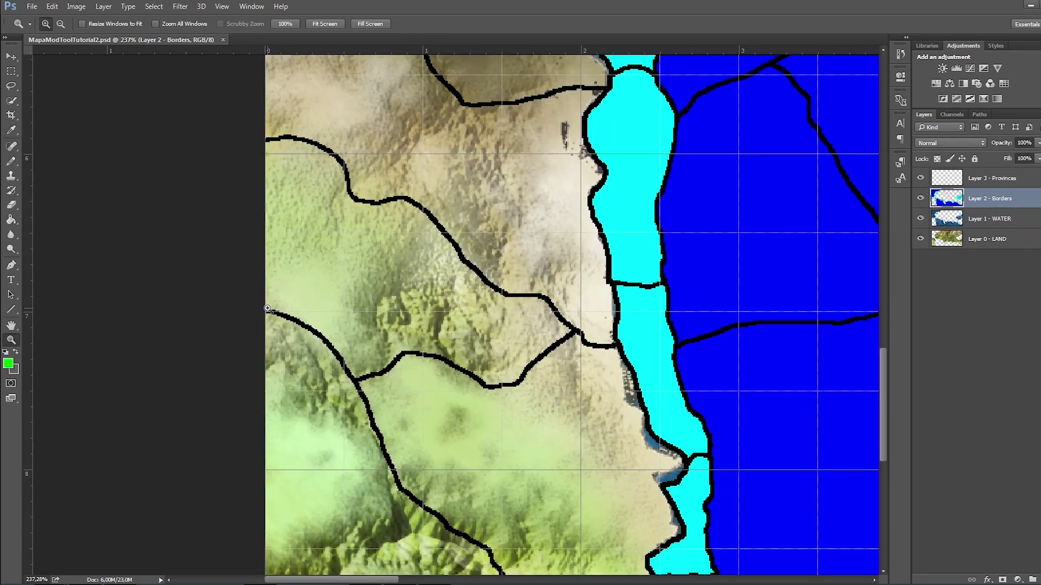
{"action": "left_click_drag", "start_coordinate": [224, 250], "coordinate": [316, 324]}
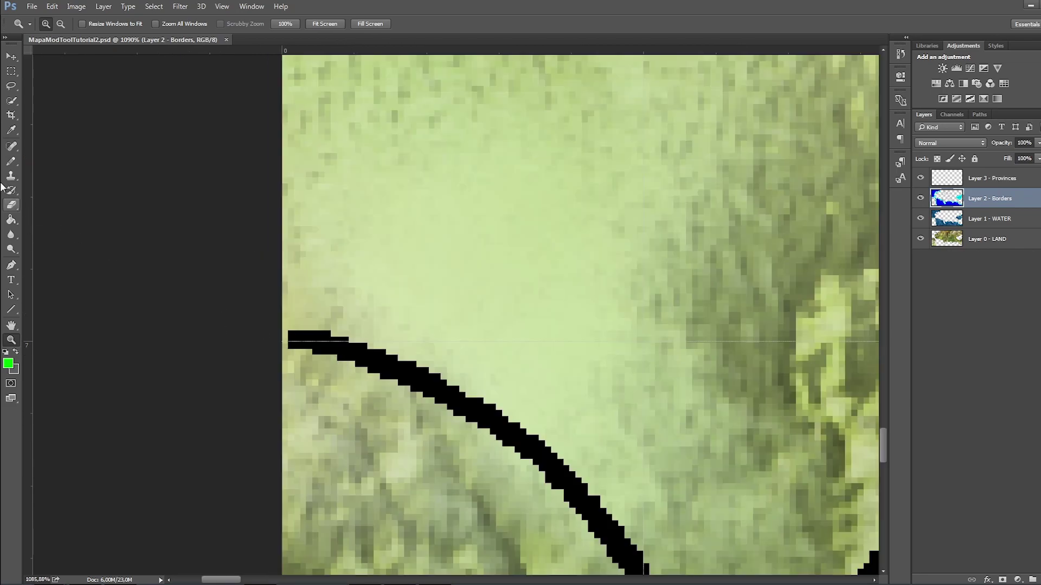
{"action": "left_click", "coordinate": [11, 161]}
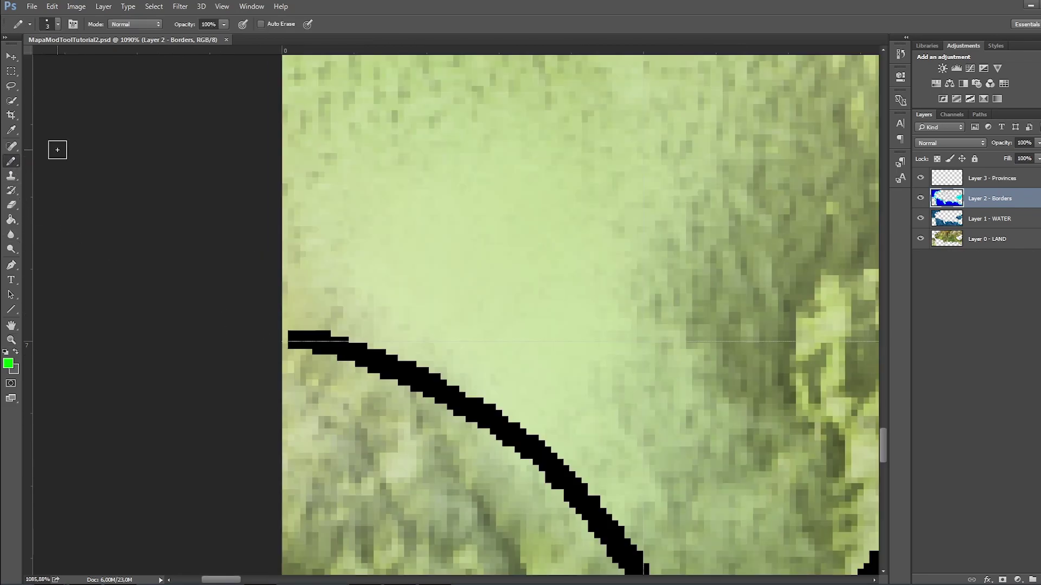
{"action": "left_click", "coordinate": [8, 362]}
{"action": "left_click", "coordinate": [393, 341]}
{"action": "left_click", "coordinate": [686, 149]}
{"action": "left_click", "coordinate": [32, 6]}
{"action": "left_click", "coordinate": [48, 120]}
Set the foreground color back to green 00ff00 and fill the province in the southwest corner.
{"action": "left_click", "coordinate": [11, 220]}
{"action": "left_click", "coordinate": [8, 363]}
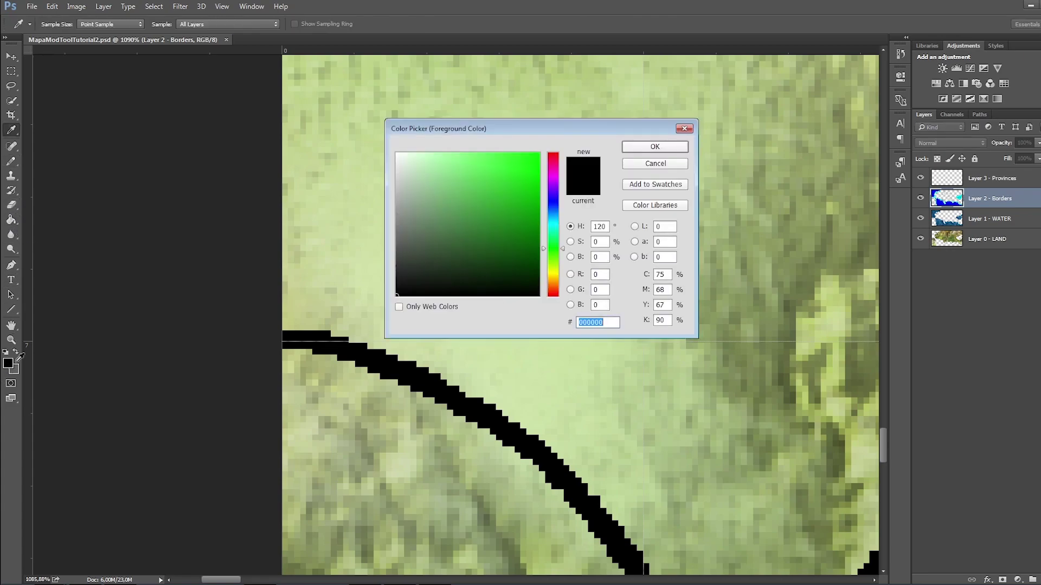
{"action": "left_click", "coordinate": [518, 172]}
{"action": "left_click_drag", "start_coordinate": [518, 171], "coordinate": [651, 141]}
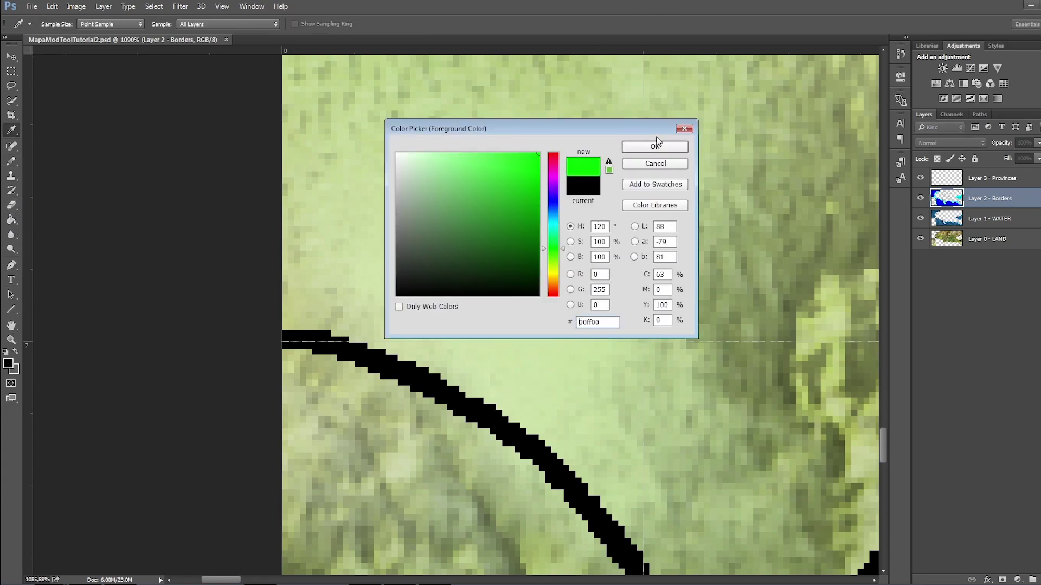
{"action": "left_click", "coordinate": [656, 138]}
{"action": "left_click", "coordinate": [397, 449]}
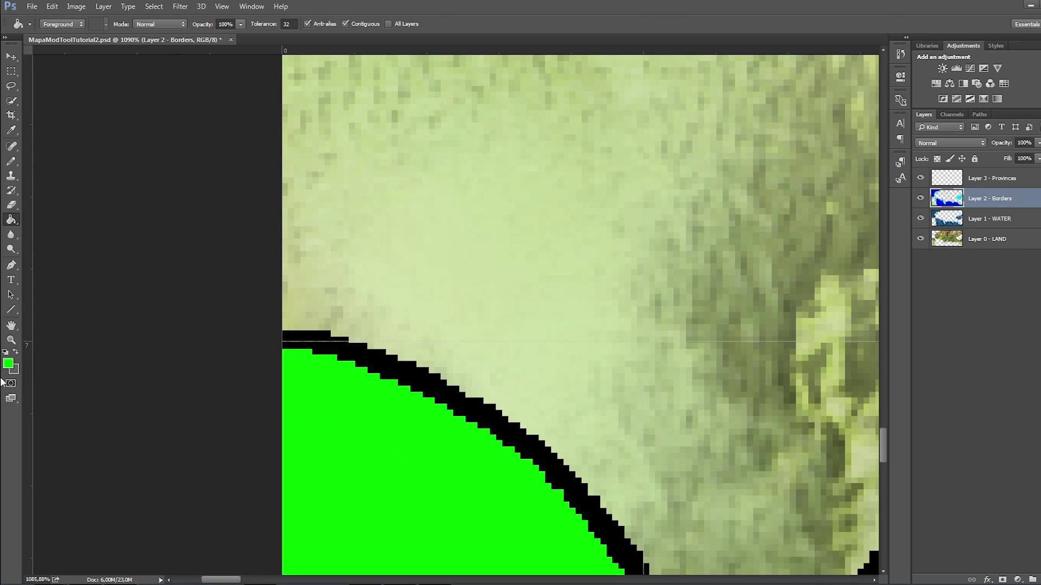
Change the green's red value to 1 and fill the province just north of the southwest corner province.
{"action": "left_click", "coordinate": [8, 364]}
{"action": "double_click", "coordinate": [599, 275]}
{"action": "type", "text": "1"}
{"action": "left_click", "coordinate": [655, 147]}
{"action": "left_click", "coordinate": [509, 251]}
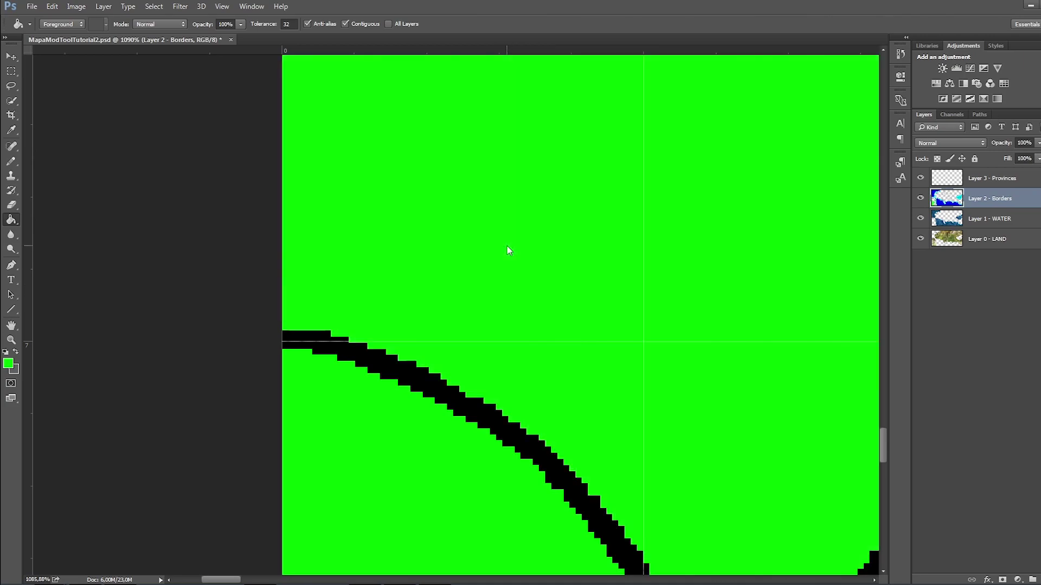
Fill the remaining provinces of the southwestern landmass with slightly different greens.
{"action": "left_click", "coordinate": [11, 340]}
{"action": "right_click", "coordinate": [464, 253]}
{"action": "left_click", "coordinate": [529, 296]}
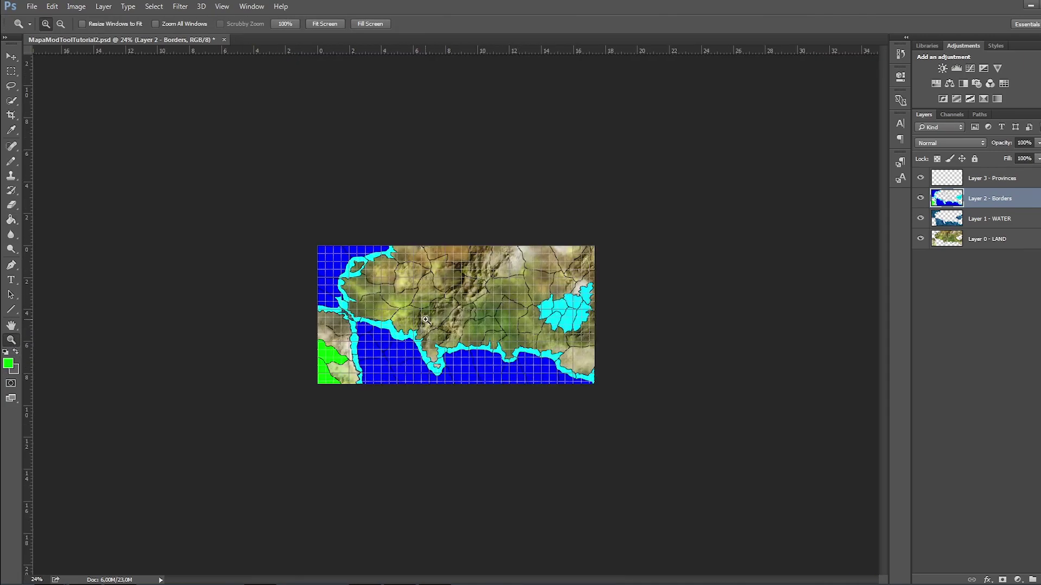
{"action": "right_click", "coordinate": [391, 319]}
{"action": "left_click", "coordinate": [429, 326]}
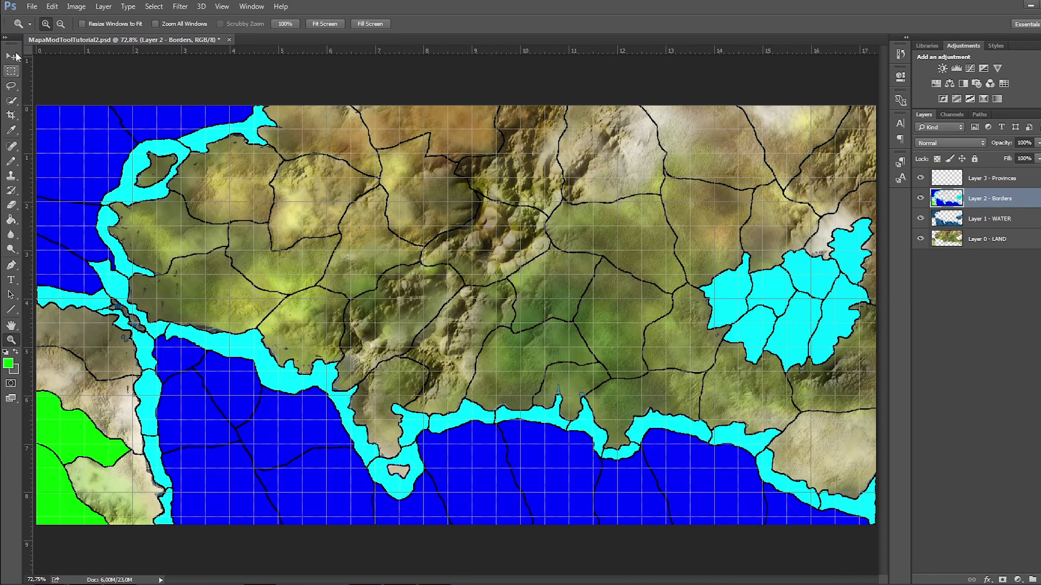
{"action": "key", "text": "i"}
{"action": "left_click", "coordinate": [8, 363]}
{"action": "left_click", "coordinate": [114, 488]}
{"action": "left_click", "coordinate": [103, 401]}
{"action": "left_click", "coordinate": [81, 336]}
Fill the northwestern island and the western provinces of the main landmass with separate shades of green.
{"action": "left_click", "coordinate": [8, 363]}
{"action": "left_click", "coordinate": [195, 292]}
{"action": "left_click", "coordinate": [168, 233]}
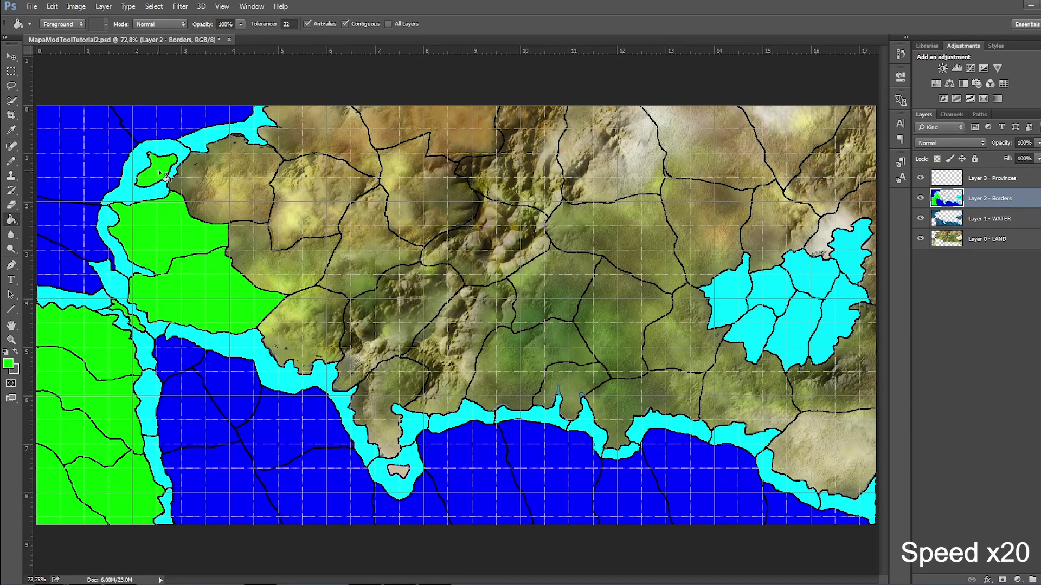
{"action": "left_click", "coordinate": [320, 135]}
{"action": "left_click", "coordinate": [8, 363]}
{"action": "left_click", "coordinate": [320, 200]}
{"action": "left_click", "coordinate": [276, 265]}
{"action": "left_click", "coordinate": [304, 330]}
Fill the north-central provinces and those down to the southern peninsula with different greens, using a red value of 18 for one.
{"action": "left_click", "coordinate": [439, 130]}
{"action": "left_click", "coordinate": [8, 363]}
{"action": "left_click", "coordinate": [353, 255]}
{"action": "left_click", "coordinate": [374, 331]}
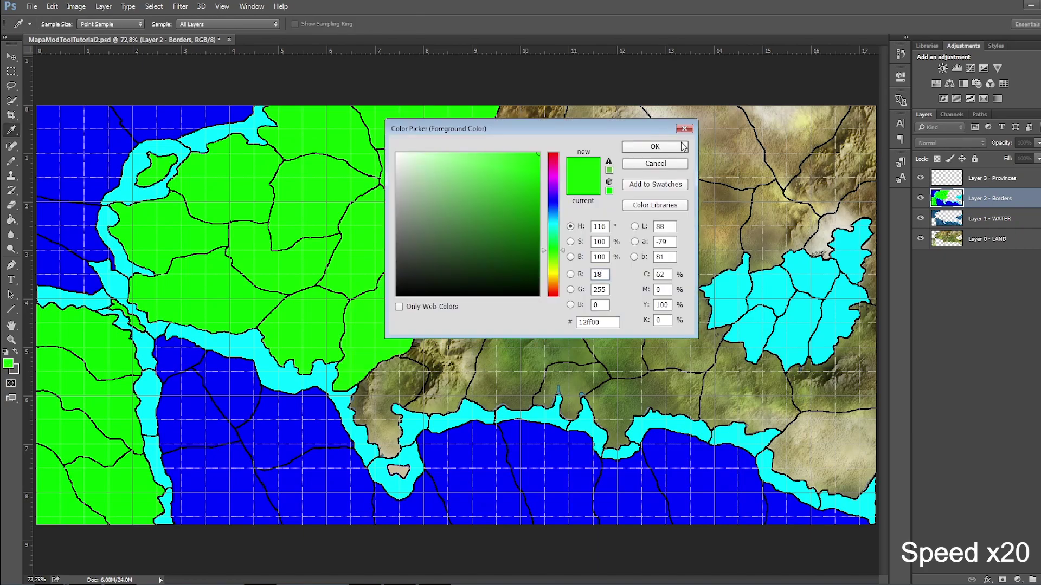
{"action": "left_click", "coordinate": [391, 391]}
Fill the central mountain provinces and the neighboring ones toward the south coast with further shades of green.
{"action": "left_click", "coordinate": [526, 163]}
{"action": "left_click", "coordinate": [8, 363]}
{"action": "left_click", "coordinate": [488, 244]}
{"action": "left_click", "coordinate": [470, 312]}
{"action": "left_click", "coordinate": [510, 369]}
Fill the northeastern and east-central provinces up to the lake with distinct greens, using a red value of 27 for one.
{"action": "left_click", "coordinate": [8, 364]}
{"action": "left_click", "coordinate": [612, 157]}
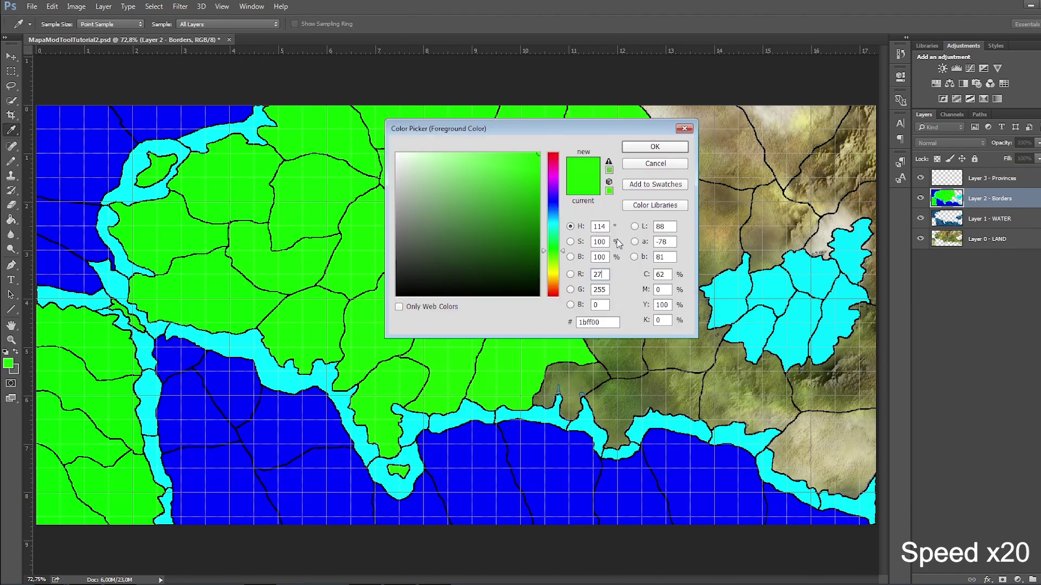
{"action": "left_click", "coordinate": [569, 385]}
{"action": "left_click", "coordinate": [628, 309]}
{"action": "left_click", "coordinate": [704, 228]}
{"action": "left_click", "coordinate": [8, 363]}
{"action": "left_click", "coordinate": [655, 146]}
{"action": "left_click", "coordinate": [824, 157]}
{"action": "left_click", "coordinate": [808, 244]}
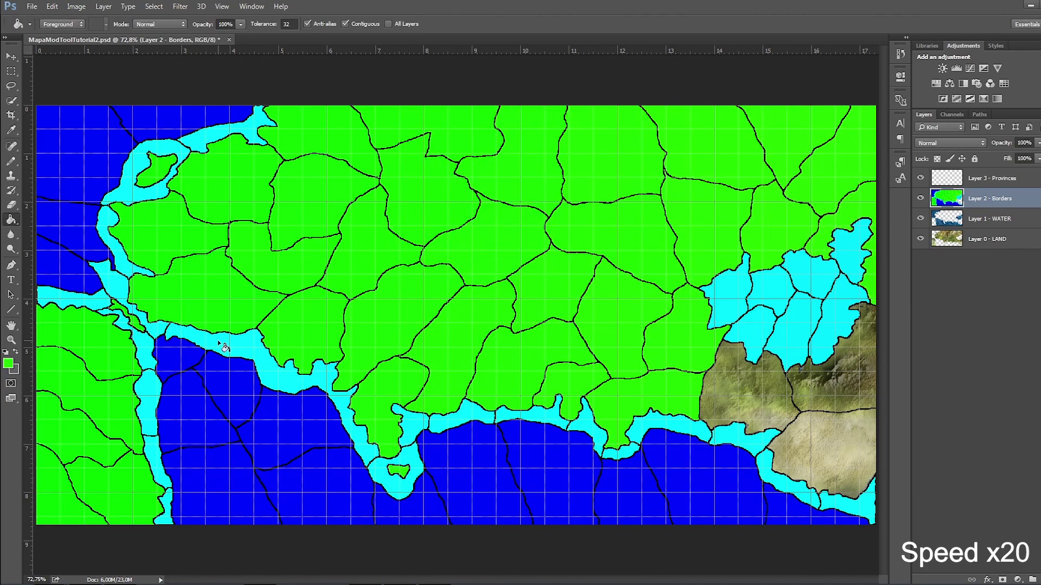
Set the green's red value to 38 and fill the remaining land provinces in the southeast with separate shades.
{"action": "left_click", "coordinate": [8, 363]}
{"action": "type", "text": "38"}
{"action": "left_click", "coordinate": [655, 147]}
{"action": "left_click", "coordinate": [748, 379]}
{"action": "left_click", "coordinate": [824, 450]}
{"action": "key", "text": "v"}
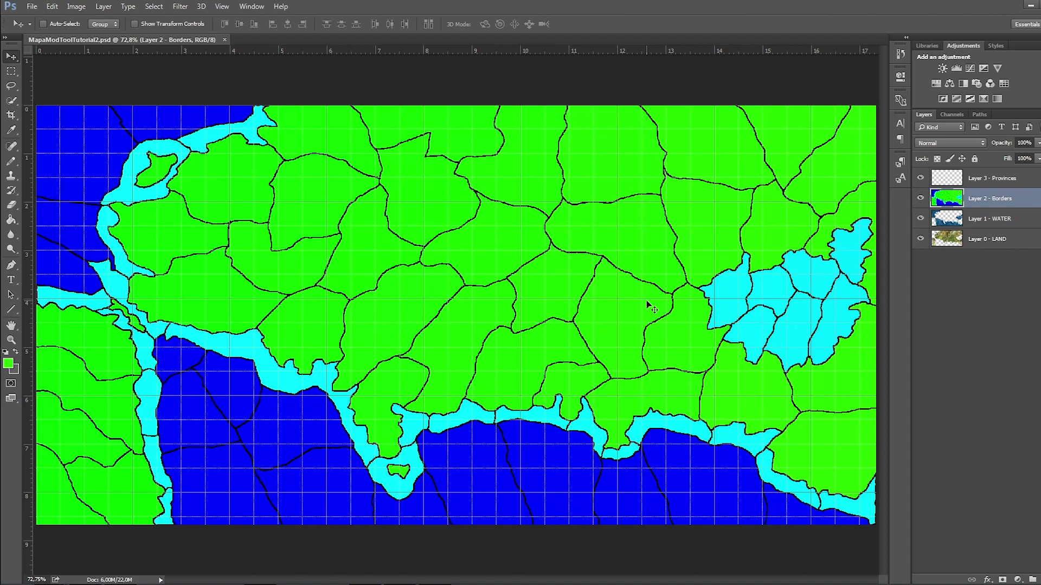
Hide the Provinces layer and paint over the black border lines in the center of the land with the green Pencil.
{"action": "left_click", "coordinate": [921, 198]}
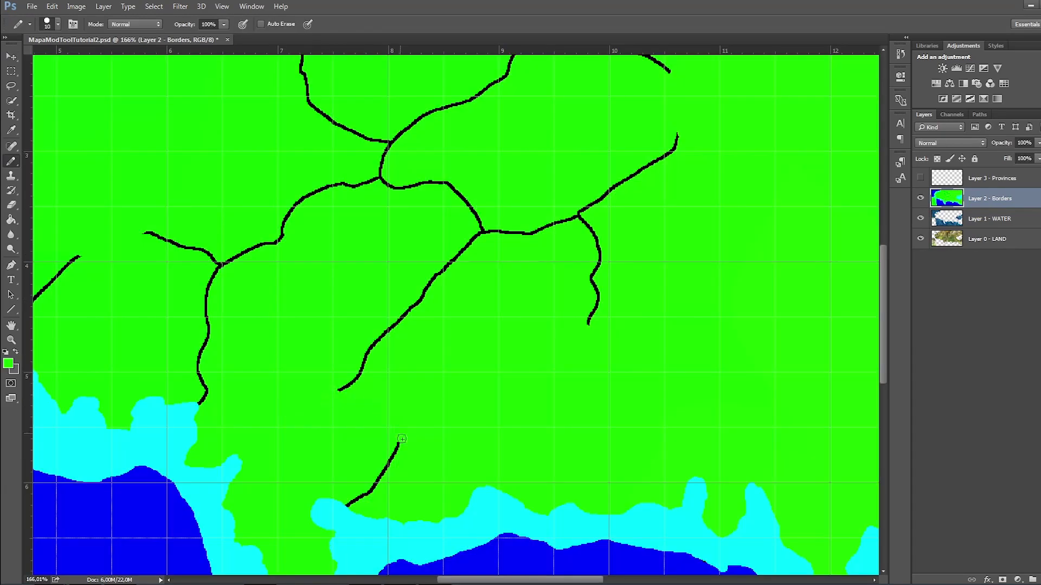
{"action": "scroll", "coordinate": [380, 461], "scroll_direction": "up", "scroll_amount": 3}
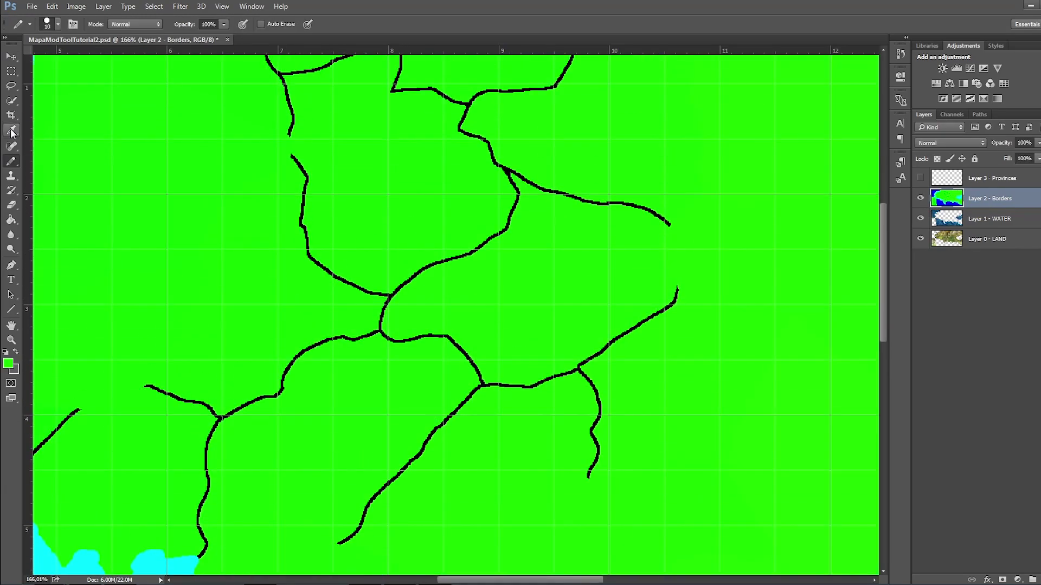
{"action": "mouse_move", "coordinate": [574, 372]}
{"action": "left_mouse_down"}
{"action": "mouse_move", "coordinate": [594, 284]}
{"action": "mouse_move", "coordinate": [654, 314]}
{"action": "mouse_move", "coordinate": [669, 225]}
{"action": "mouse_move", "coordinate": [503, 167]}
{"action": "mouse_move", "coordinate": [412, 341]}
{"action": "mouse_move", "coordinate": [381, 325]}
{"action": "left_mouse_up"}
{"action": "scroll", "coordinate": [375, 302], "scroll_direction": "down", "scroll_amount": 1}
{"action": "scroll", "coordinate": [375, 302], "scroll_direction": "down", "scroll_amount": 1}
{"action": "mouse_move", "coordinate": [379, 287]}
{"action": "left_mouse_down"}
{"action": "mouse_move", "coordinate": [296, 317]}
{"action": "mouse_move", "coordinate": [201, 512]}
{"action": "left_mouse_up"}
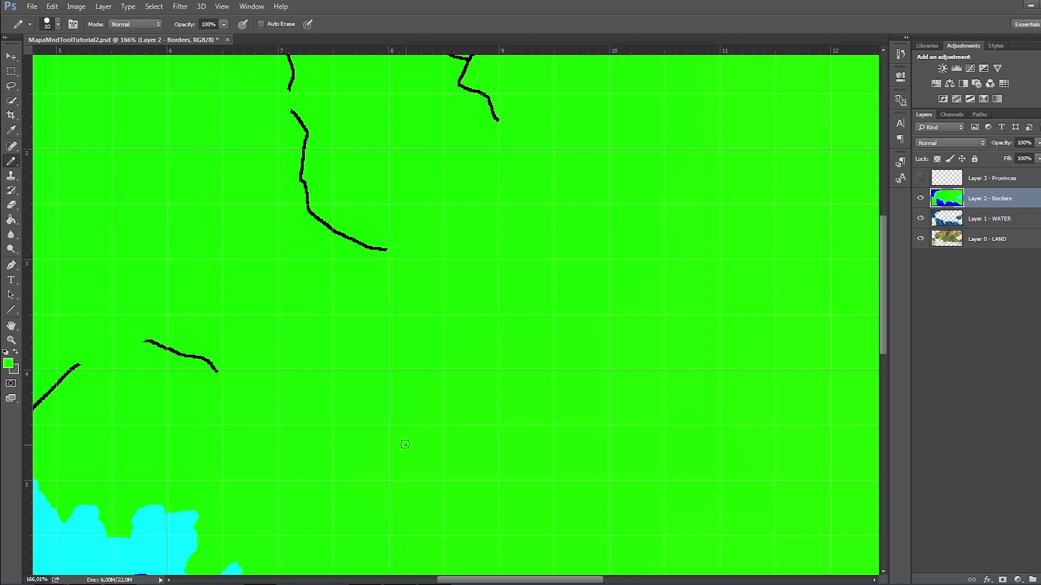
Paint over the leftover black border lines in the southwestern part of the main landmass with green.
{"action": "scroll", "coordinate": [406, 445], "scroll_direction": "left", "scroll_amount": 6}
{"action": "left_click_drag", "start_coordinate": [344, 435], "coordinate": [414, 365]}
{"action": "left_click_drag", "start_coordinate": [478, 341], "coordinate": [551, 372]}
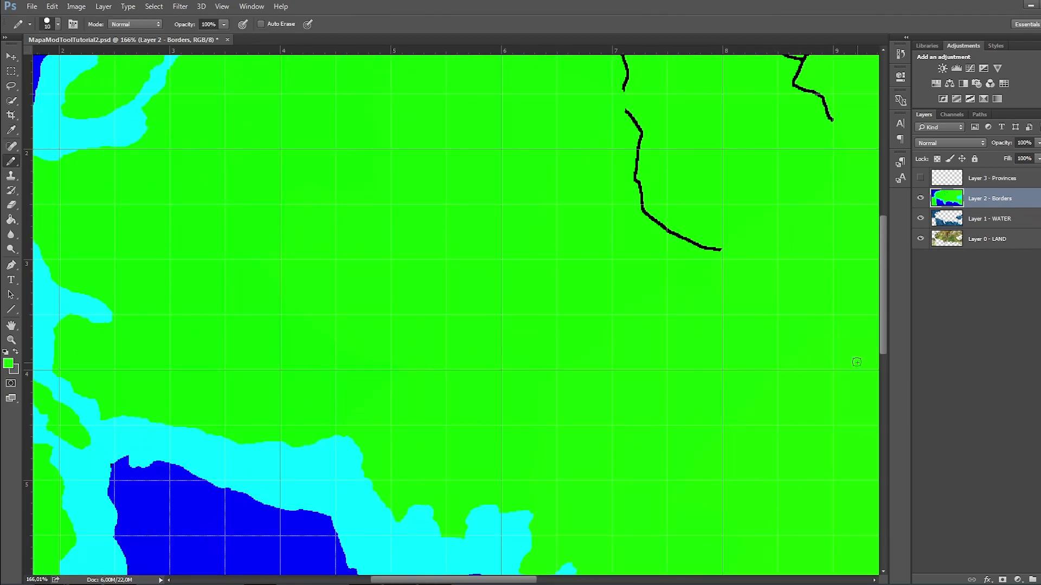
Sample the neighboring green and paint over the remaining black border lines in the northern provinces.
{"action": "scroll", "coordinate": [843, 483], "scroll_direction": "right", "scroll_amount": 6}
{"action": "scroll", "coordinate": [843, 483], "scroll_direction": "up", "scroll_amount": 4}
{"action": "left_click", "coordinate": [421, 167], "text": "alt"}
{"action": "mouse_move", "coordinate": [251, 153]}
{"action": "left_mouse_down"}
{"action": "mouse_move", "coordinate": [412, 214]}
{"action": "mouse_move", "coordinate": [488, 271]}
{"action": "mouse_move", "coordinate": [569, 152]}
{"action": "left_mouse_up"}
{"action": "left_click_drag", "start_coordinate": [289, 251], "coordinate": [313, 409]}
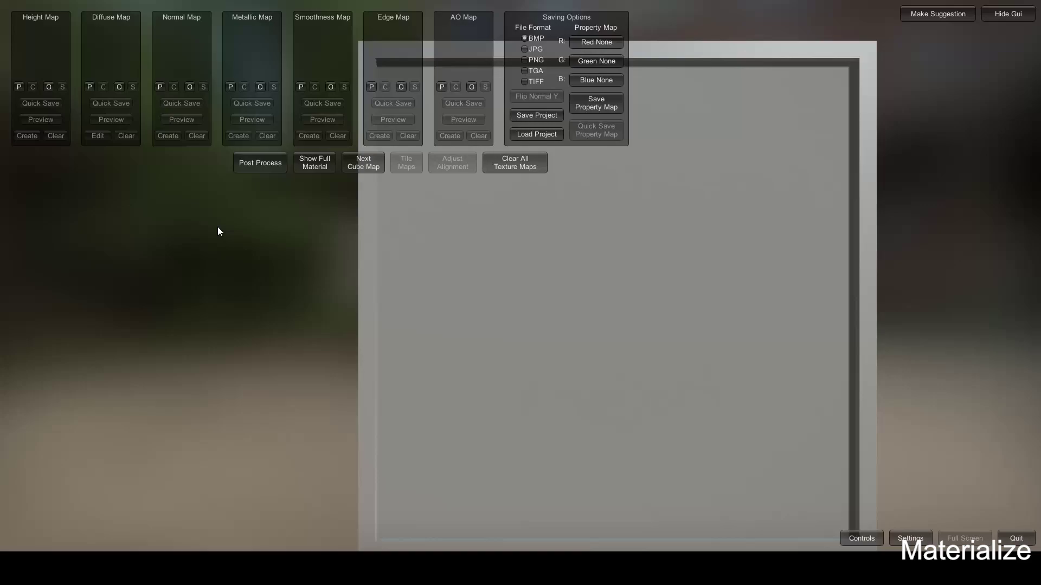
Switch to Materialize and load ORIGINAL MAP.png as the diffuse map.
{"action": "left_click", "coordinate": [119, 88]}
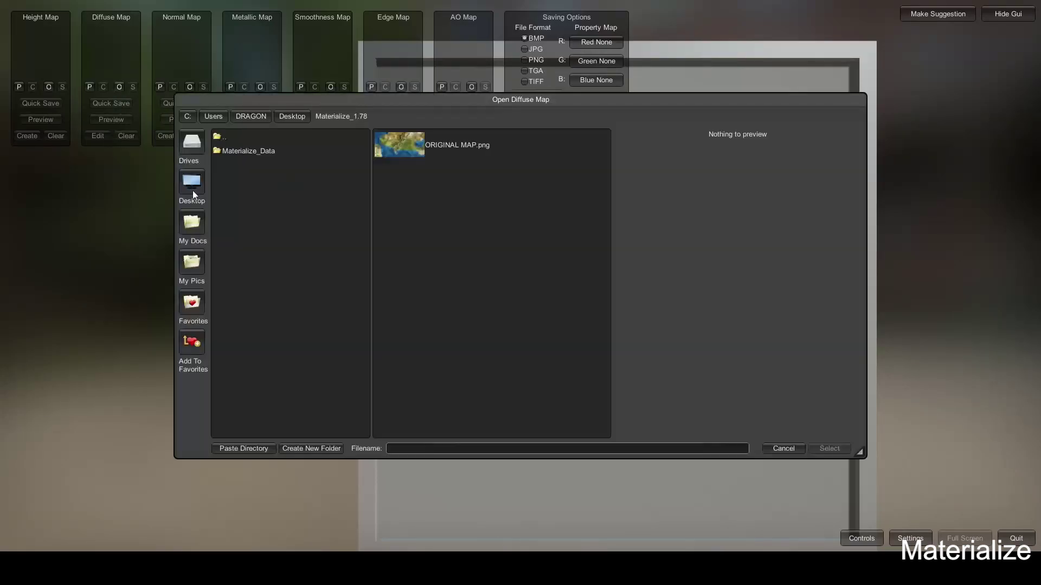
{"action": "left_click", "coordinate": [440, 149]}
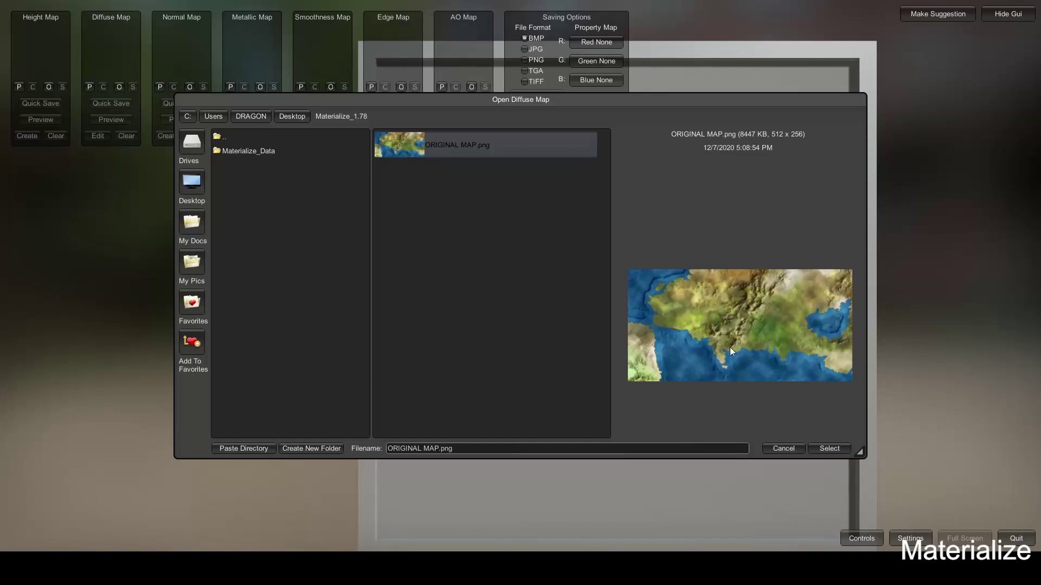
{"action": "left_click", "coordinate": [826, 448]}
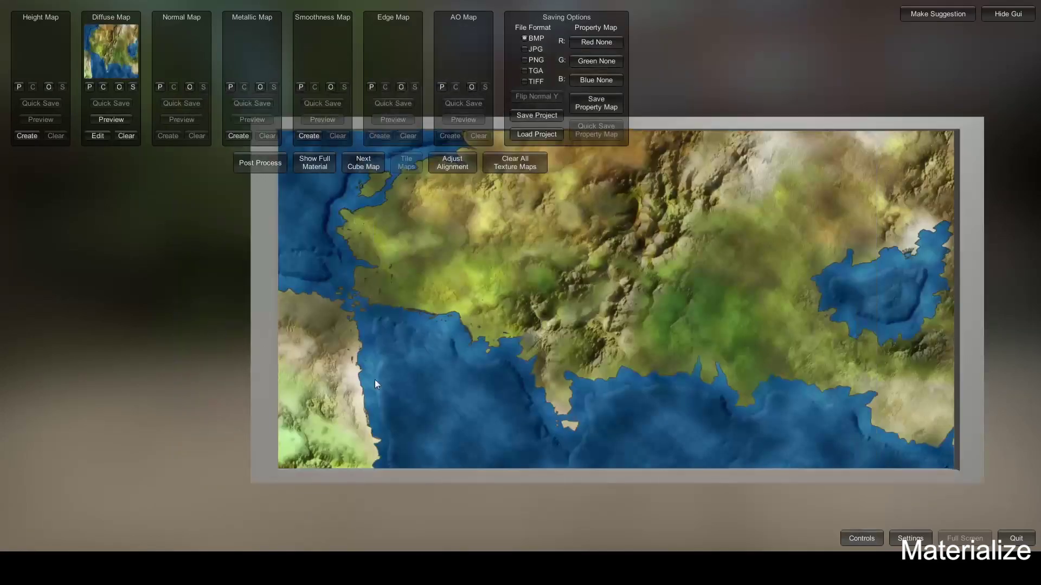
Edit the diffuse map with its default settings, compare it using the reveal slider, and set the result as the diffuse.
{"action": "left_click_drag", "start_coordinate": [643, 385], "coordinate": [117, 178]}
{"action": "left_click", "coordinate": [98, 135]}
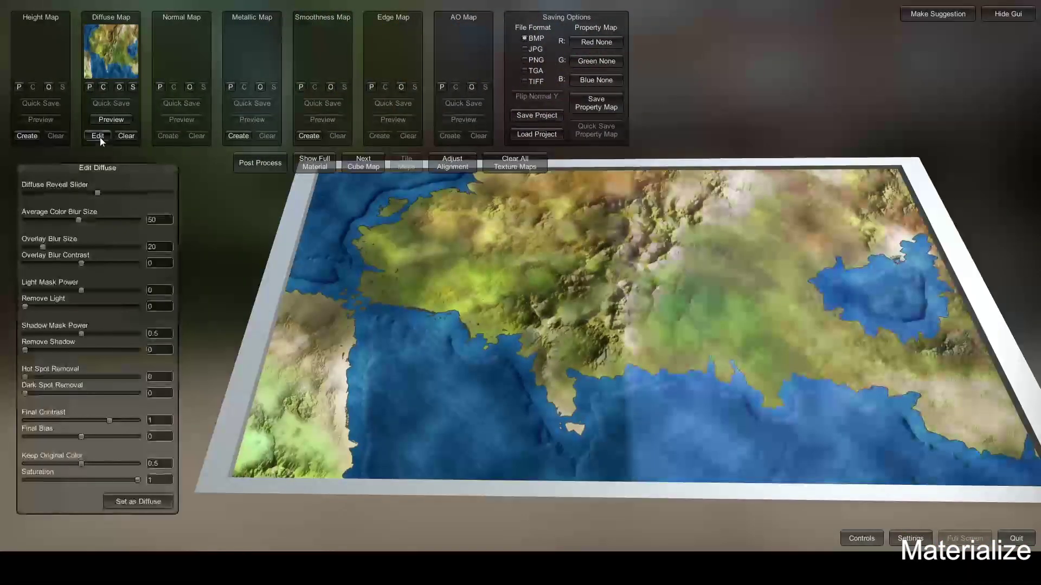
{"action": "mouse_move", "coordinate": [103, 193]}
{"action": "left_mouse_down"}
{"action": "mouse_move", "coordinate": [120, 194]}
{"action": "mouse_move", "coordinate": [44, 196]}
{"action": "mouse_move", "coordinate": [161, 206]}
{"action": "mouse_move", "coordinate": [98, 209]}
{"action": "left_mouse_up"}
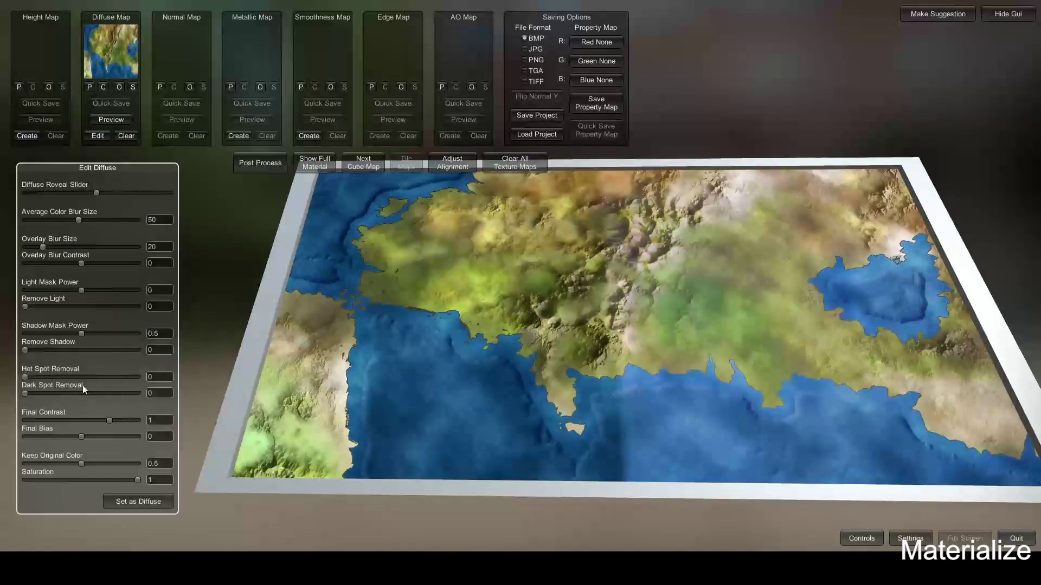
{"action": "left_click", "coordinate": [144, 502]}
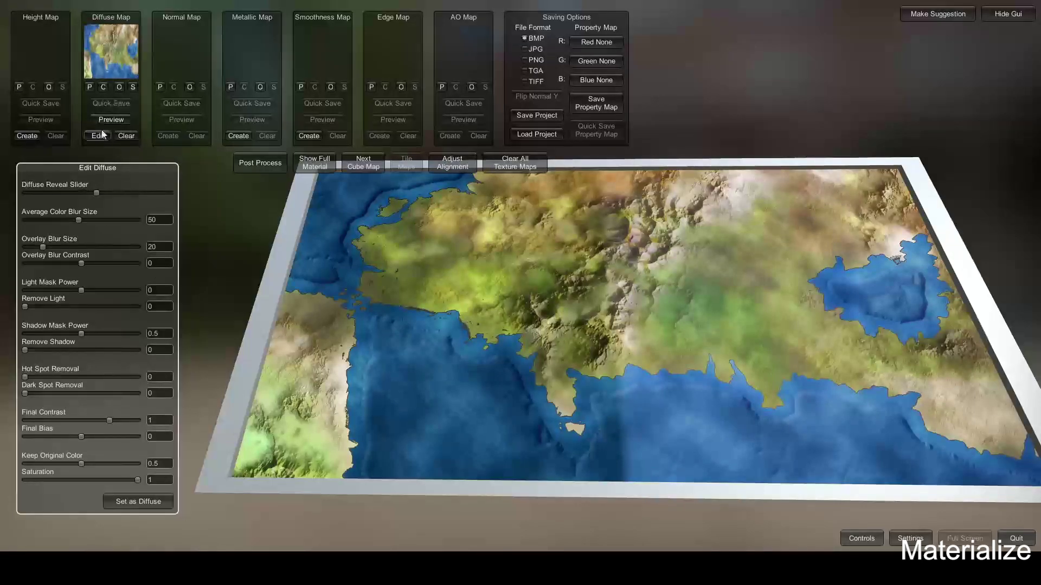
Create a height map from the diffuse using the Default frequency weight preset and preview the full material.
{"action": "left_click", "coordinate": [25, 138]}
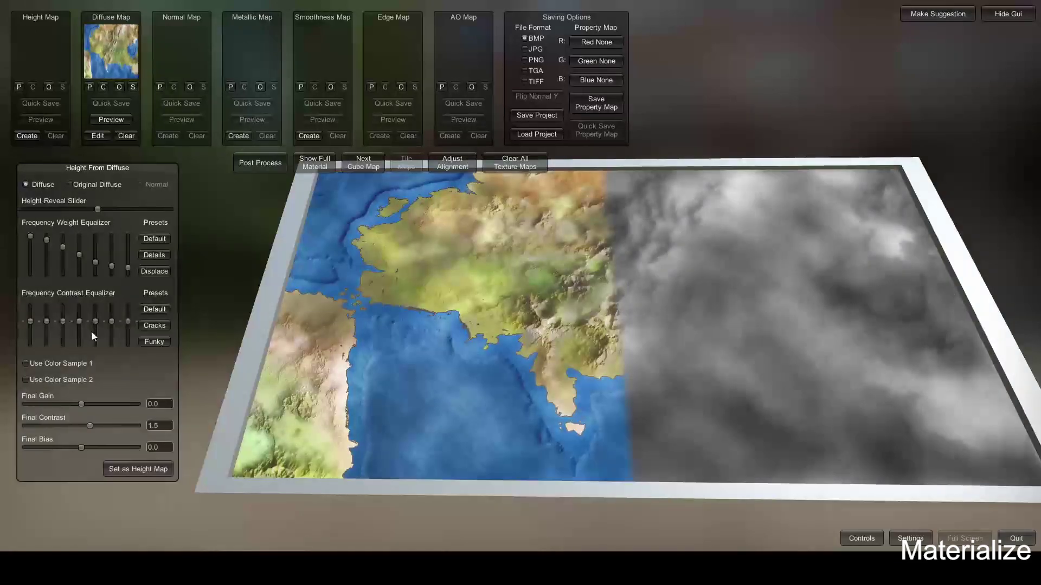
{"action": "left_click", "coordinate": [151, 240]}
{"action": "left_click", "coordinate": [151, 253]}
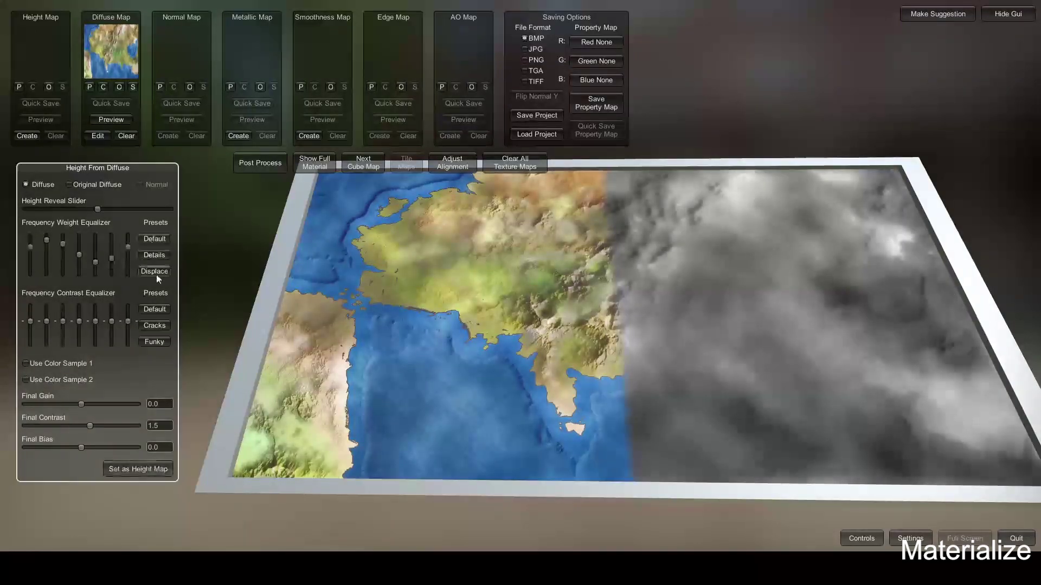
{"action": "left_click", "coordinate": [158, 238]}
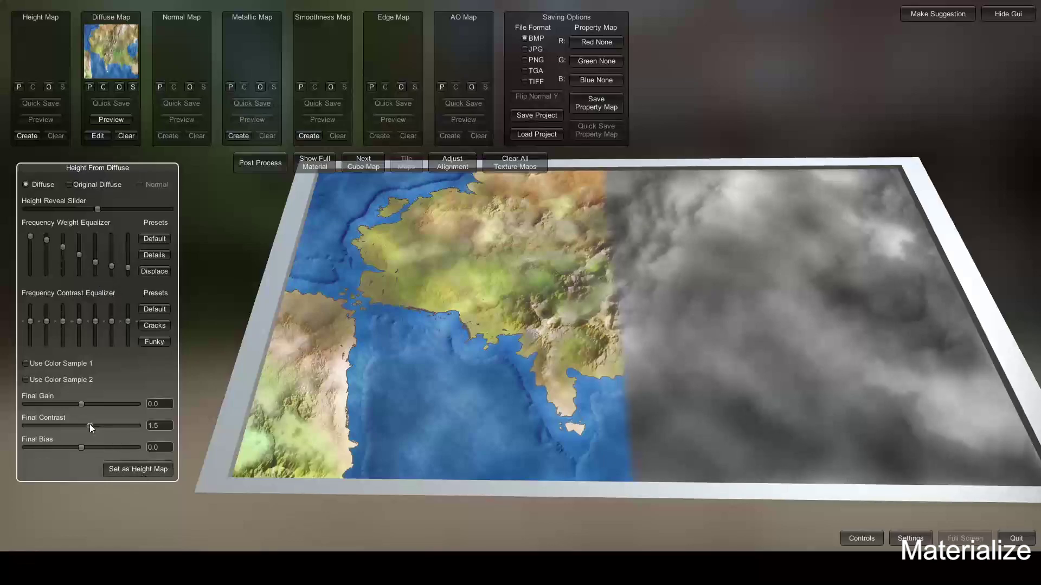
{"action": "left_click", "coordinate": [119, 469]}
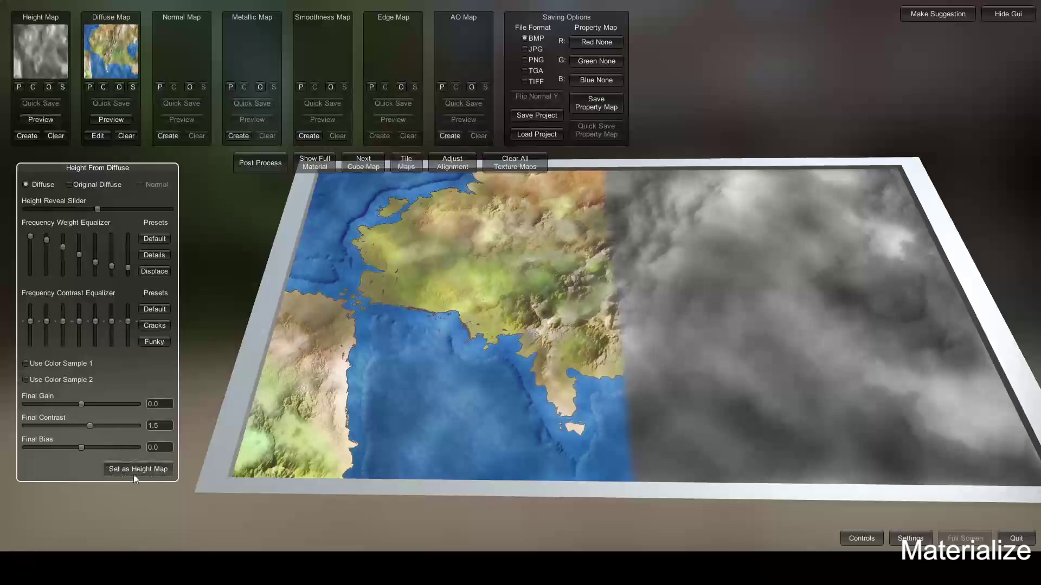
{"action": "left_click", "coordinate": [316, 167]}
{"action": "left_click_drag", "start_coordinate": [694, 388], "coordinate": [660, 359]}
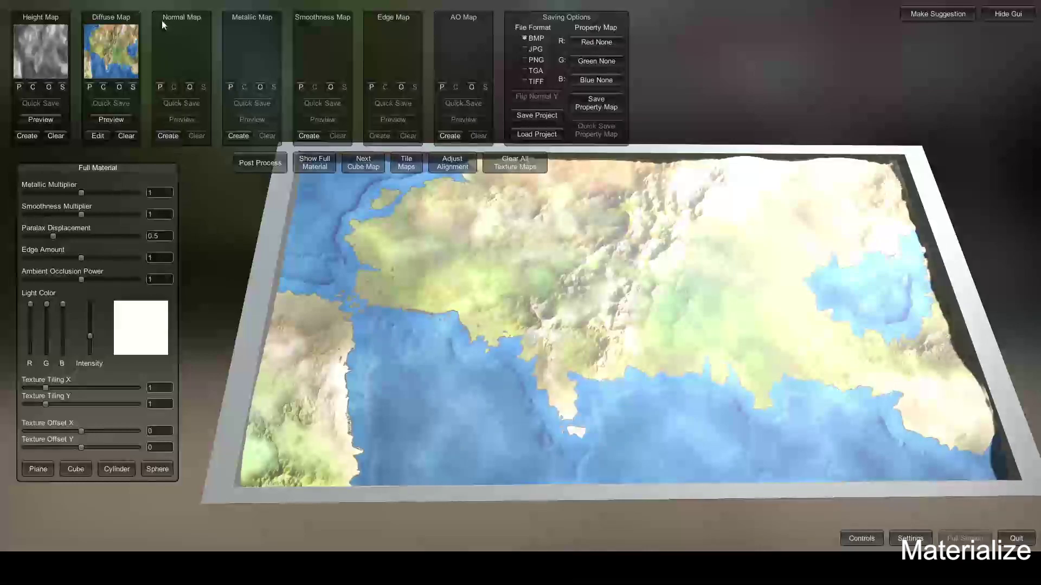
Create a normal map from the height map using the Smooth preset and set it as the normal map.
{"action": "left_click", "coordinate": [167, 136]}
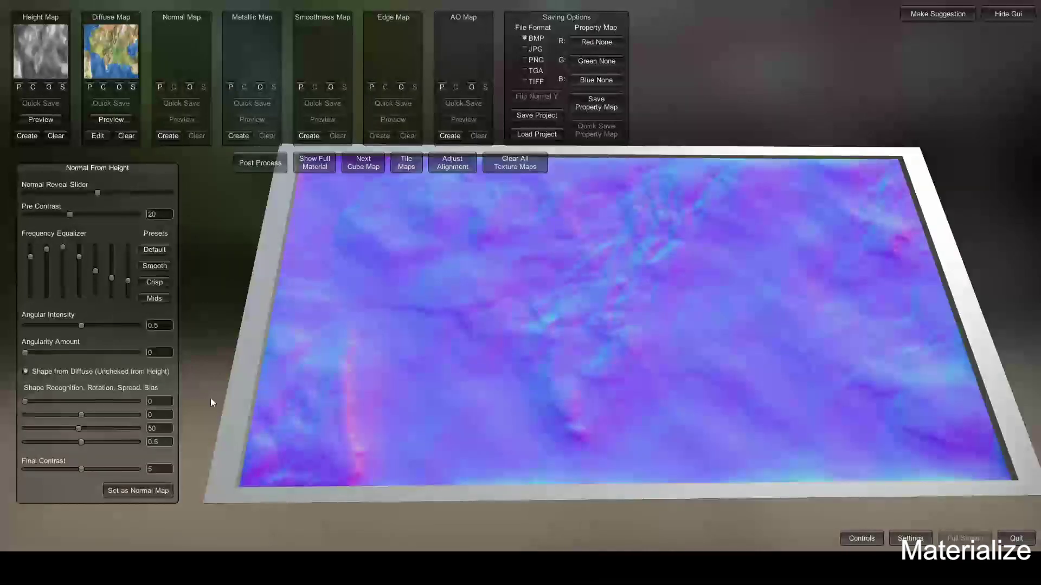
{"action": "left_click_drag", "start_coordinate": [625, 347], "coordinate": [670, 378]}
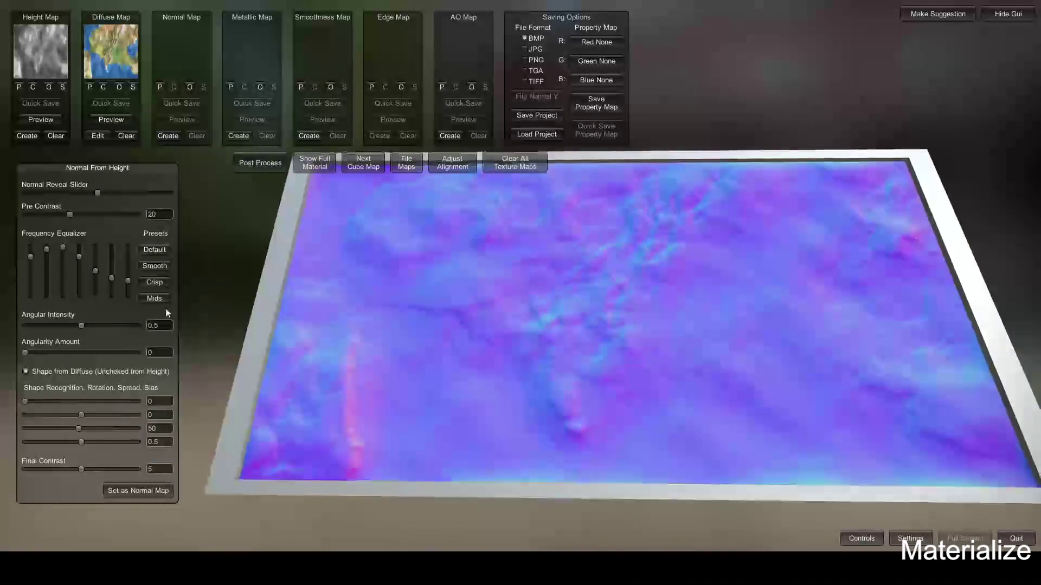
{"action": "left_click", "coordinate": [155, 266]}
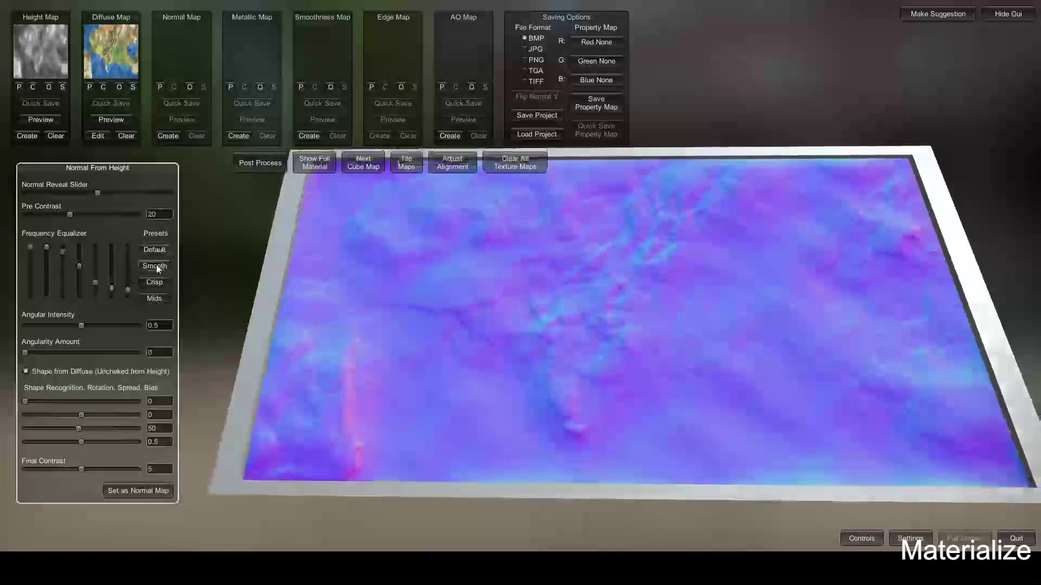
{"action": "left_click", "coordinate": [143, 485]}
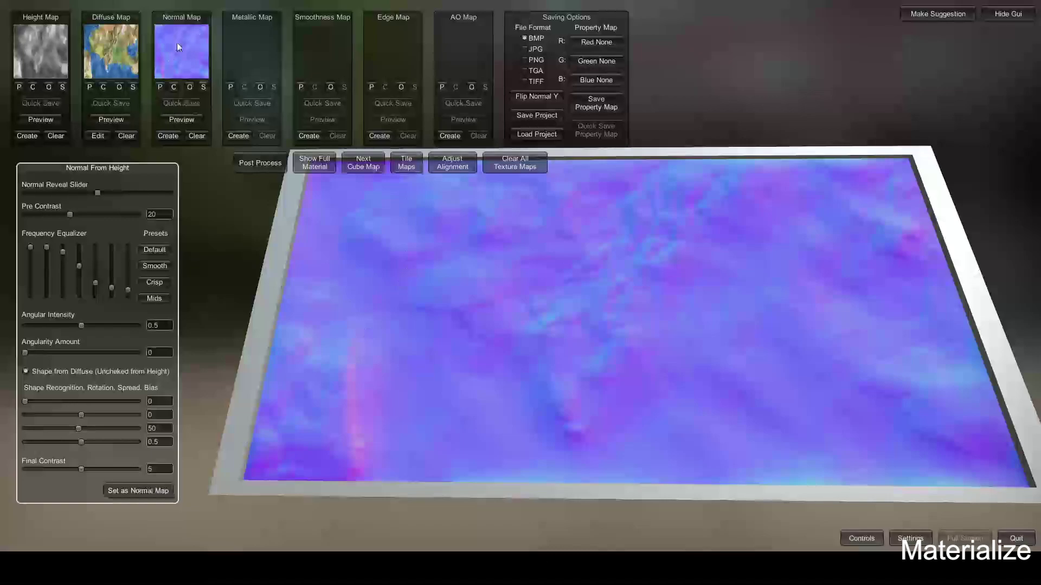
Set the file format to PNG and save the Materialize project as LAND.
{"action": "left_click", "coordinate": [524, 59]}
{"action": "left_click", "coordinate": [535, 115]}
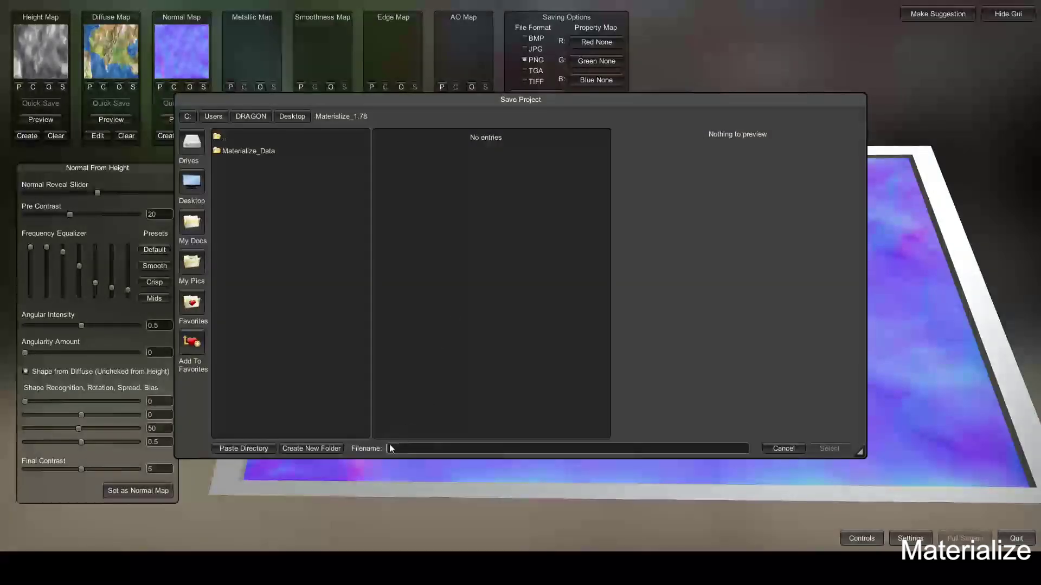
{"action": "type", "text": "LAND"}
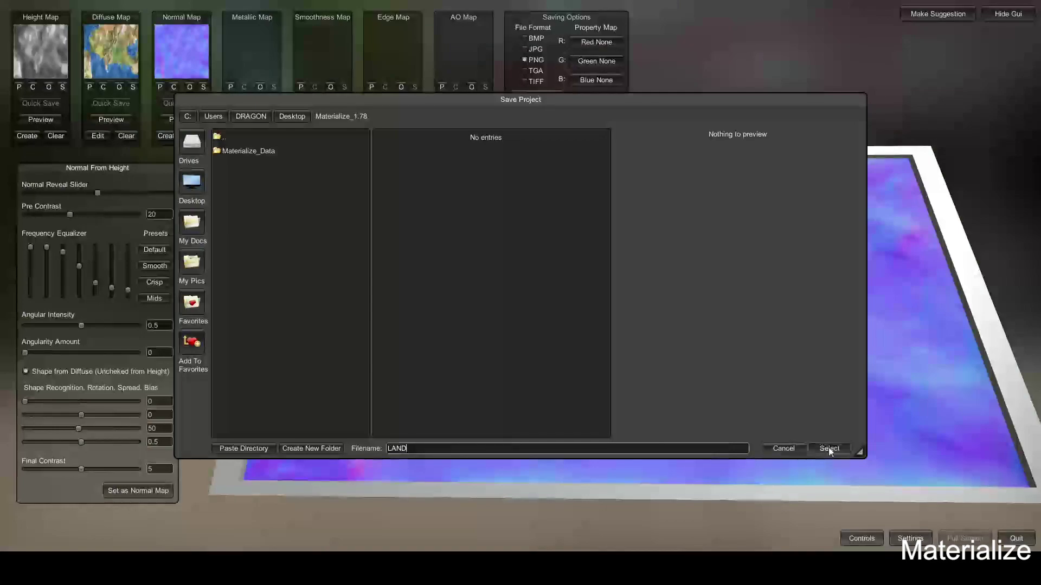
{"action": "left_click", "coordinate": [830, 449]}
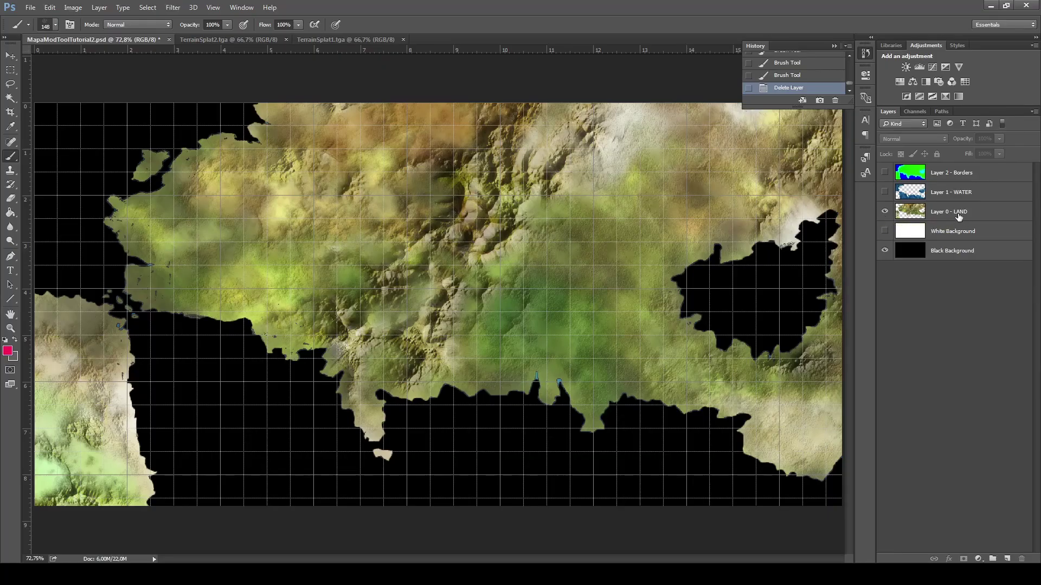
Switch to Photoshop and examine the LAND, WATER and Borders layers by toggling their visibility.
{"action": "left_click", "coordinate": [958, 216]}
{"action": "left_click", "coordinate": [885, 211]}
{"action": "left_click", "coordinate": [885, 212]}
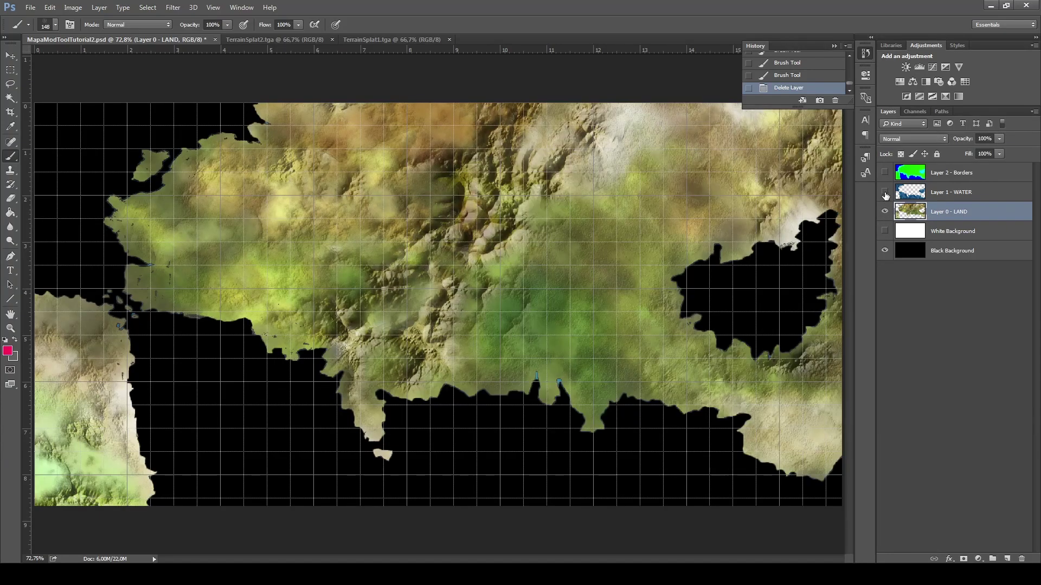
{"action": "left_click", "coordinate": [885, 192]}
{"action": "left_click", "coordinate": [885, 193]}
{"action": "left_click", "coordinate": [884, 174]}
{"action": "left_click", "coordinate": [885, 174]}
Create a new layer named "Layer 3 - Terrain Splat1" and move it to the top of the layer stack.
{"action": "left_click", "coordinate": [99, 8]}
{"action": "mouse_move", "coordinate": [103, 20]}
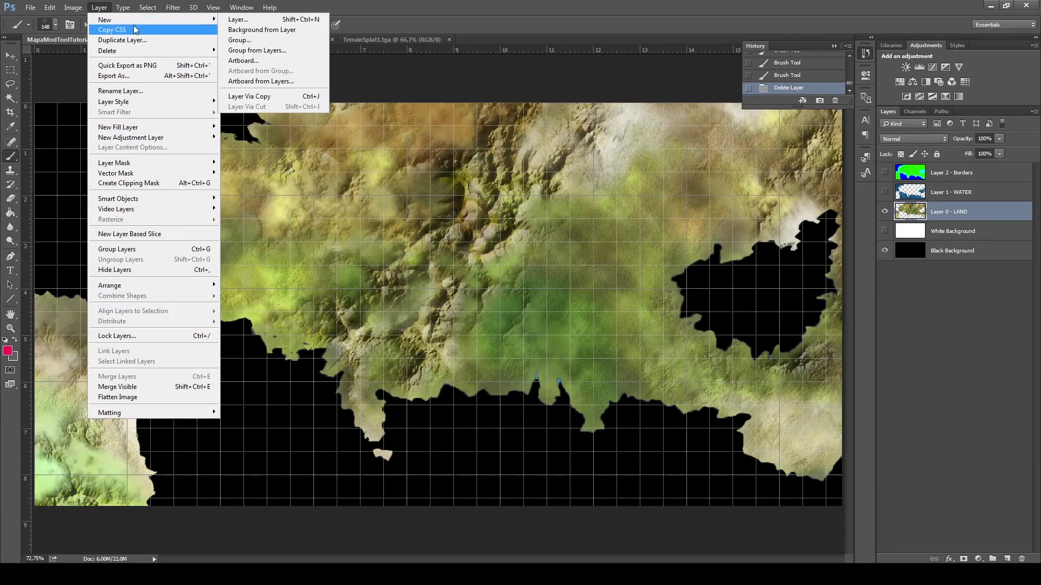
{"action": "left_click", "coordinate": [238, 20]}
{"action": "left_click", "coordinate": [524, 187]}
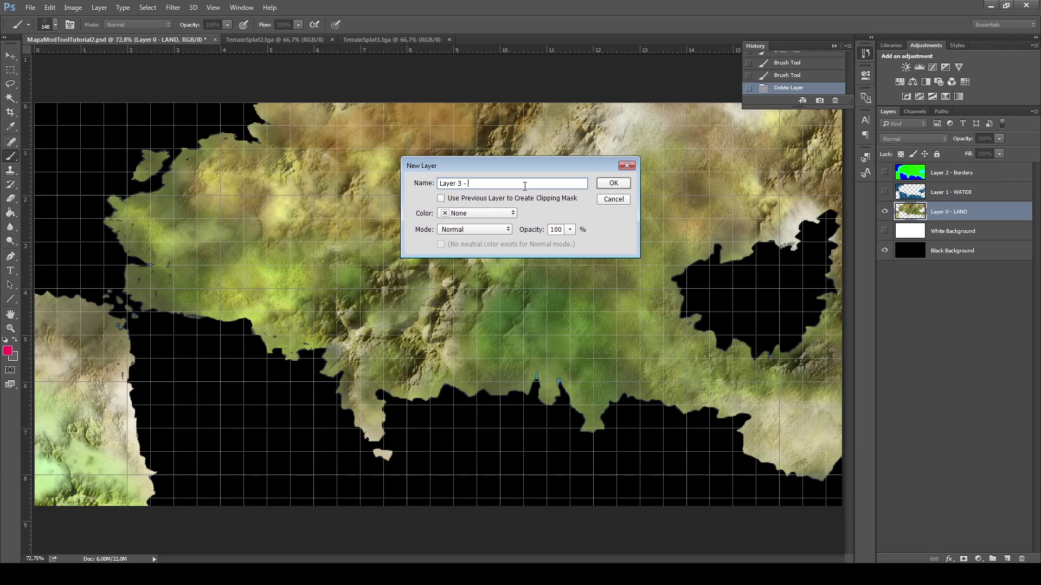
{"action": "type", "text": "- Terrain Splat1"}
{"action": "left_click", "coordinate": [607, 184]}
{"action": "key", "text": "ctrl+shift+bracketright"}
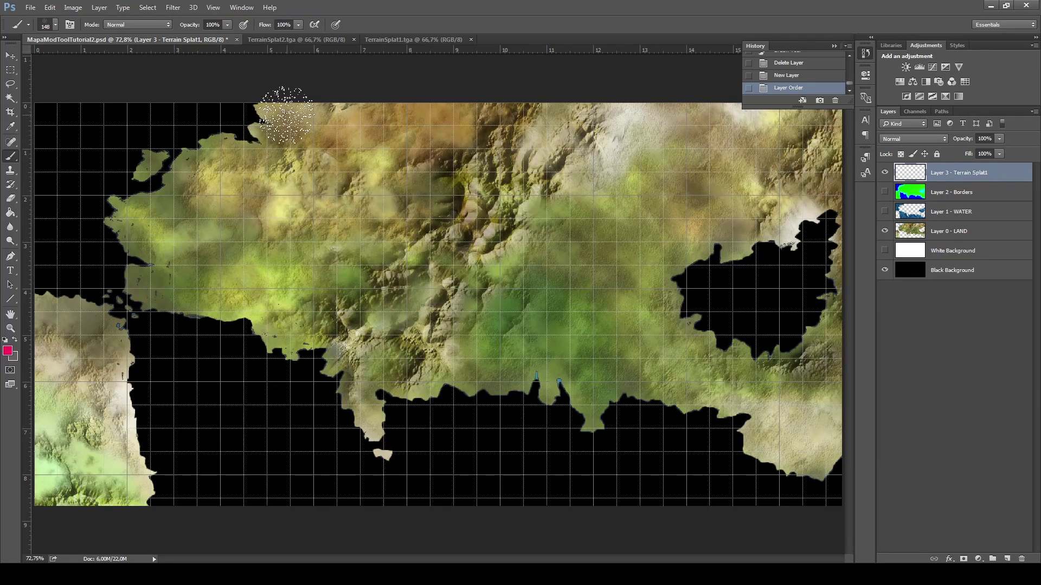
Brush pinkish red over all the land areas on the Terrain Splat1 layer, leaving the sea and lake unpainted.
{"action": "mouse_move", "coordinate": [285, 114]}
{"action": "left_mouse_down"}
{"action": "mouse_move", "coordinate": [306, 133]}
{"action": "mouse_move", "coordinate": [192, 174]}
{"action": "mouse_move", "coordinate": [163, 209]}
{"action": "mouse_move", "coordinate": [125, 228]}
{"action": "mouse_move", "coordinate": [157, 266]}
{"action": "mouse_move", "coordinate": [214, 296]}
{"action": "mouse_move", "coordinate": [197, 255]}
{"action": "mouse_move", "coordinate": [233, 179]}
{"action": "mouse_move", "coordinate": [217, 282]}
{"action": "mouse_move", "coordinate": [233, 295]}
{"action": "mouse_move", "coordinate": [336, 334]}
{"action": "mouse_move", "coordinate": [387, 374]}
{"action": "mouse_move", "coordinate": [592, 398]}
{"action": "mouse_move", "coordinate": [829, 400]}
{"action": "mouse_move", "coordinate": [226, 260]}
{"action": "mouse_move", "coordinate": [333, 283]}
{"action": "mouse_move", "coordinate": [372, 94]}
{"action": "mouse_move", "coordinate": [433, 270]}
{"action": "mouse_move", "coordinate": [703, 214]}
{"action": "mouse_move", "coordinate": [821, 144]}
{"action": "mouse_move", "coordinate": [813, 396]}
{"action": "mouse_move", "coordinate": [699, 410]}
{"action": "left_mouse_up"}
{"action": "left_click", "coordinate": [710, 336]}
{"action": "left_click_drag", "start_coordinate": [572, 388], "coordinate": [374, 398]}
{"action": "mouse_move", "coordinate": [48, 317]}
{"action": "left_mouse_down"}
{"action": "mouse_move", "coordinate": [46, 331]}
{"action": "mouse_move", "coordinate": [69, 325]}
{"action": "mouse_move", "coordinate": [93, 380]}
{"action": "mouse_move", "coordinate": [70, 366]}
{"action": "mouse_move", "coordinate": [41, 444]}
{"action": "mouse_move", "coordinate": [49, 477]}
{"action": "mouse_move", "coordinate": [114, 472]}
{"action": "mouse_move", "coordinate": [103, 413]}
{"action": "mouse_move", "coordinate": [116, 476]}
{"action": "mouse_move", "coordinate": [70, 495]}
{"action": "mouse_move", "coordinate": [101, 438]}
{"action": "mouse_move", "coordinate": [35, 488]}
{"action": "mouse_move", "coordinate": [30, 353]}
{"action": "mouse_move", "coordinate": [143, 284]}
{"action": "left_mouse_up"}
{"action": "mouse_move", "coordinate": [260, 136]}
{"action": "left_mouse_down"}
{"action": "mouse_move", "coordinate": [267, 105]}
{"action": "mouse_move", "coordinate": [268, 135]}
{"action": "mouse_move", "coordinate": [174, 168]}
{"action": "mouse_move", "coordinate": [156, 201]}
{"action": "left_mouse_up"}
{"action": "mouse_move", "coordinate": [153, 183]}
{"action": "left_mouse_down"}
{"action": "mouse_move", "coordinate": [151, 165]}
{"action": "mouse_move", "coordinate": [147, 176]}
{"action": "left_mouse_up"}
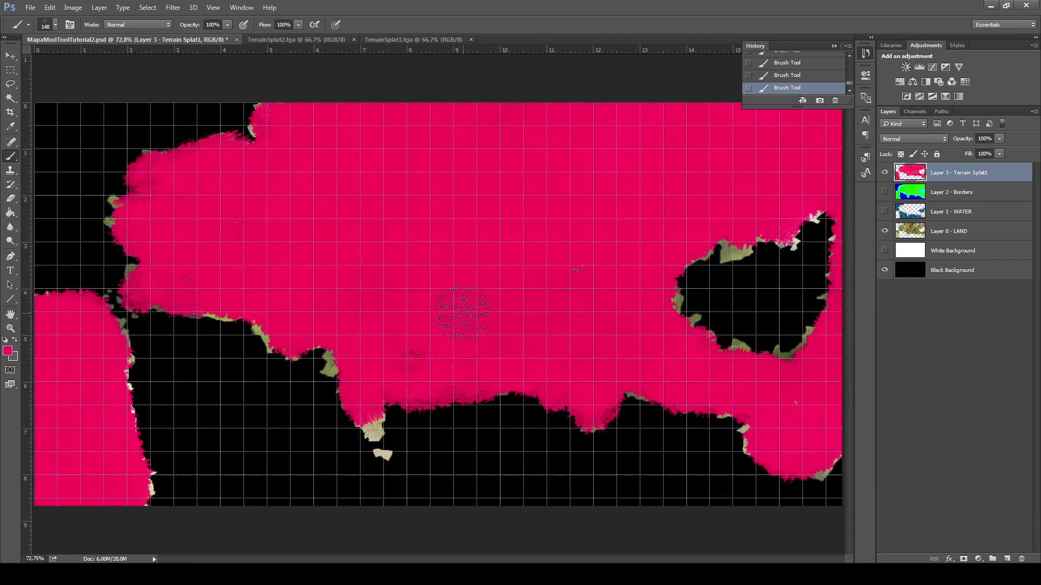
{"action": "left_click_drag", "start_coordinate": [411, 418], "coordinate": [377, 431]}
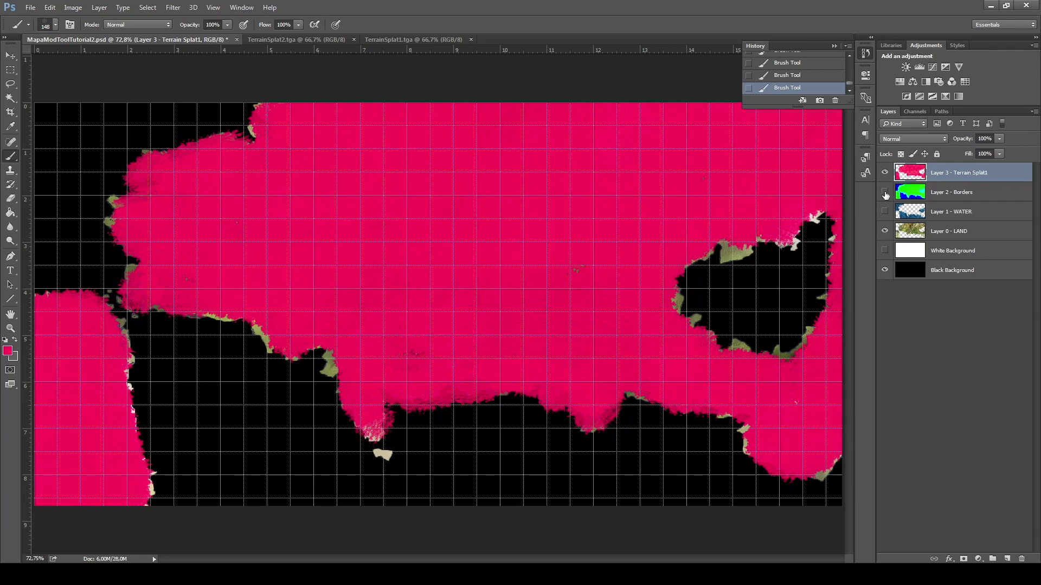
Hide the LAND layer and save the image as a PNG named LAND_TERRAINSPLAT with default PNG options.
{"action": "left_click", "coordinate": [884, 232]}
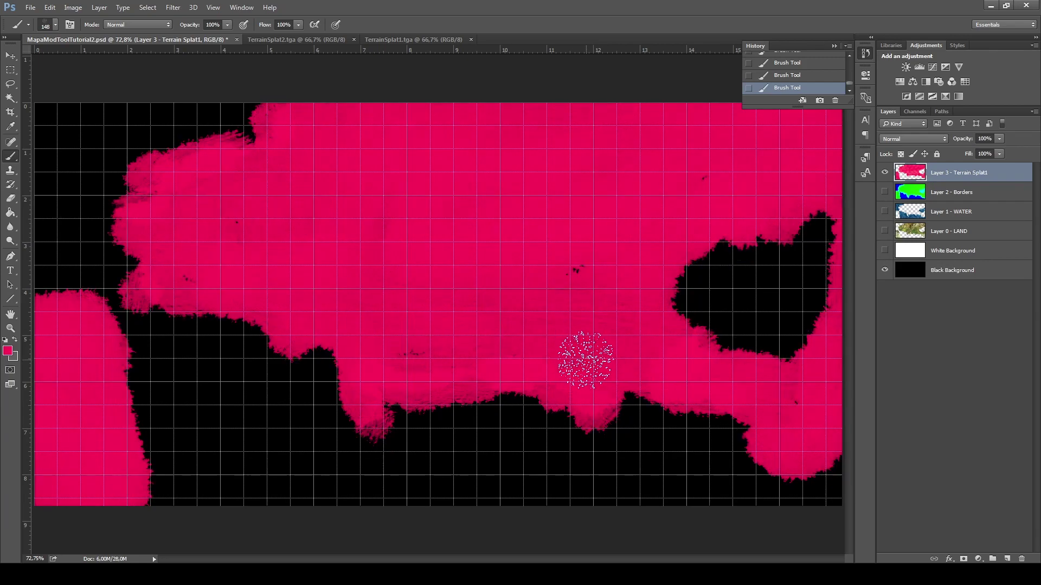
{"action": "left_click", "coordinate": [31, 7]}
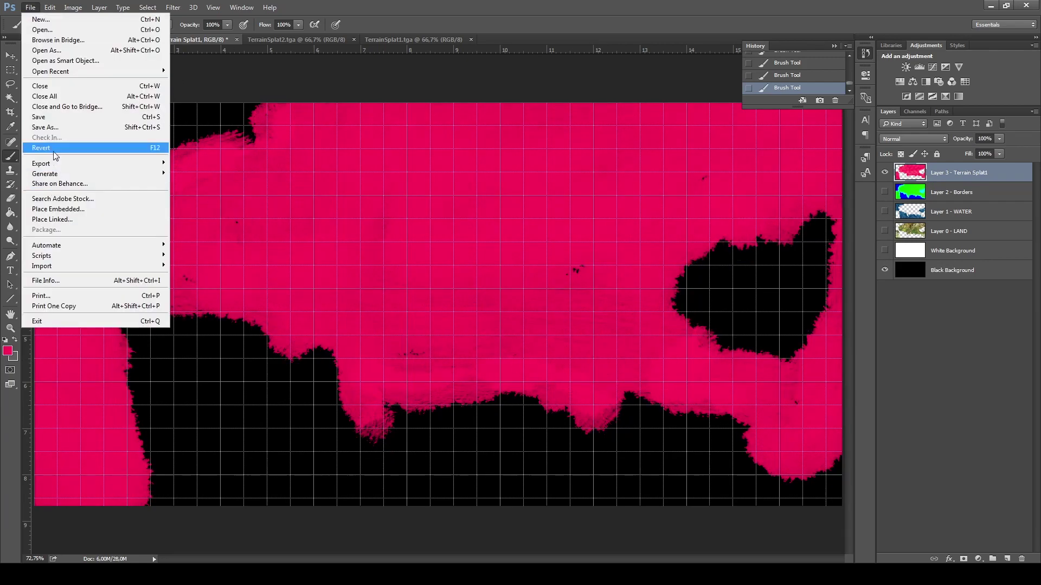
{"action": "left_click", "coordinate": [51, 126]}
{"action": "left_click", "coordinate": [251, 328]}
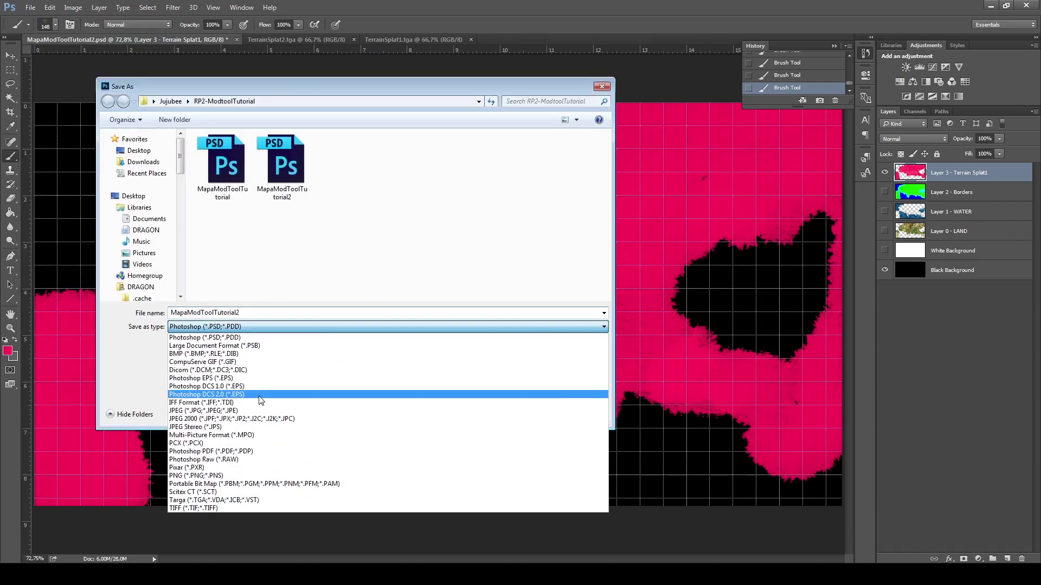
{"action": "left_click", "coordinate": [225, 475]}
{"action": "double_click", "coordinate": [252, 312]}
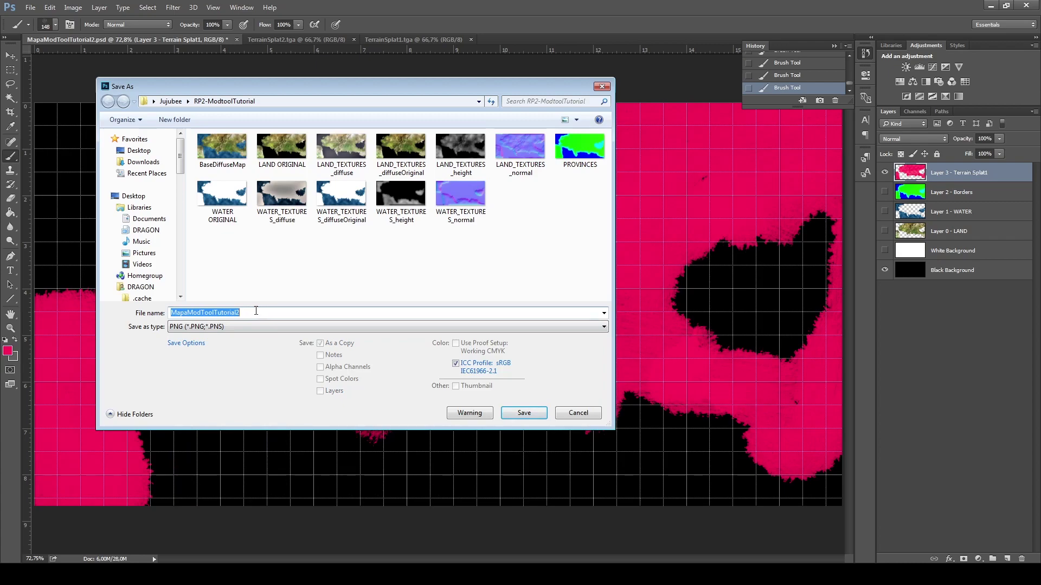
{"action": "type", "text": "LAND"}
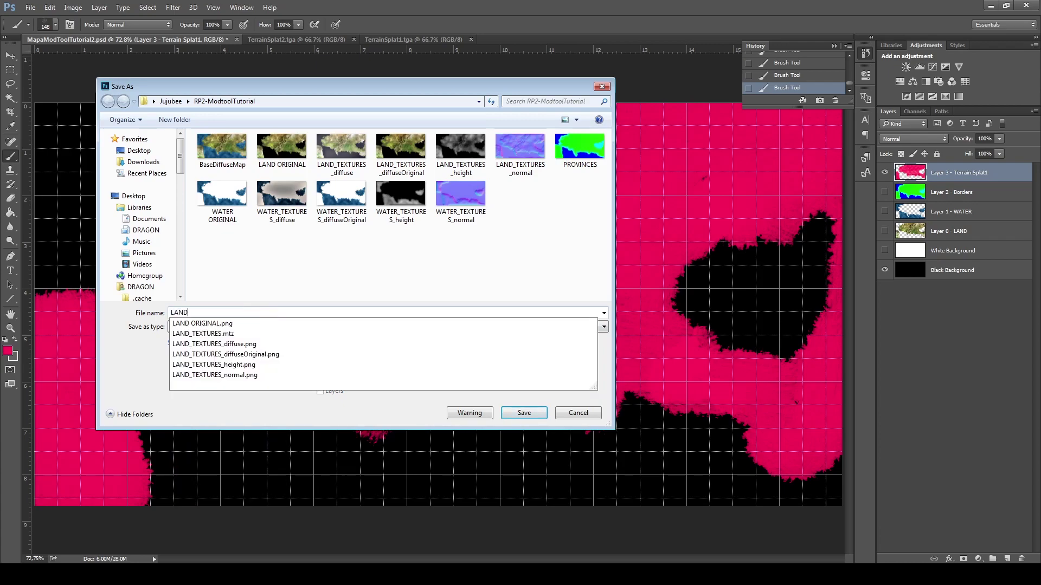
{"action": "type", "text": "_TERRAINSPLAT"}
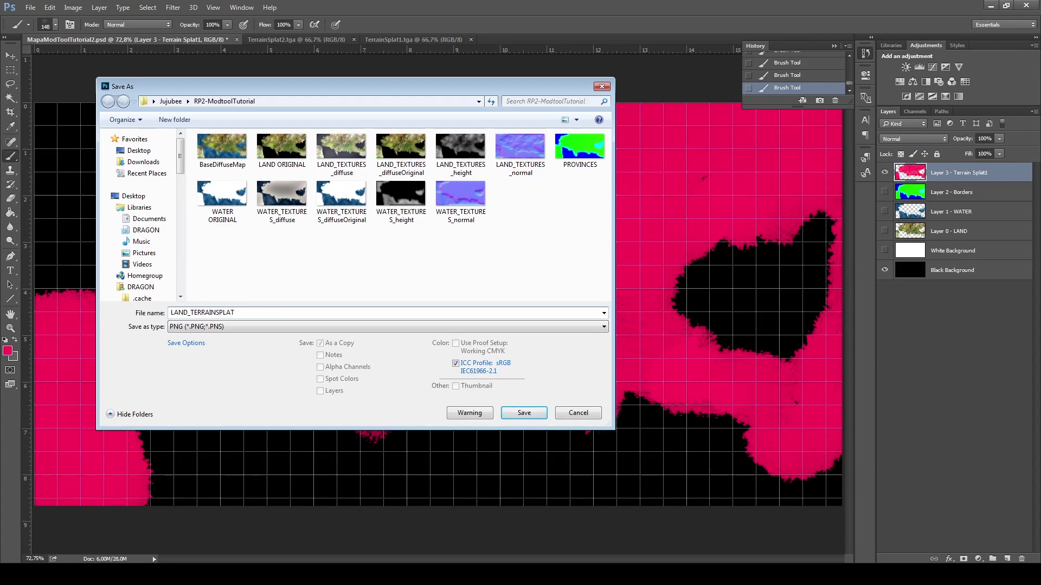
{"action": "left_click", "coordinate": [515, 414]}
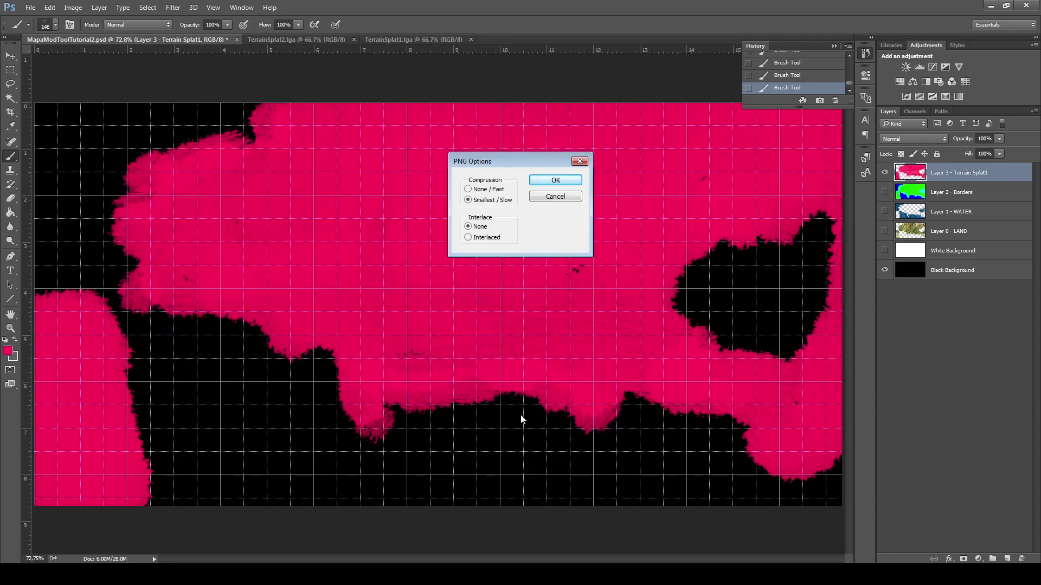
{"action": "left_click", "coordinate": [556, 180]}
Duplicate the Terrain Splat1 layer as "Layer 4 - Terrain Splat2" and hide the original Terrain Splat1 layer.
{"action": "right_click", "coordinate": [960, 172]}
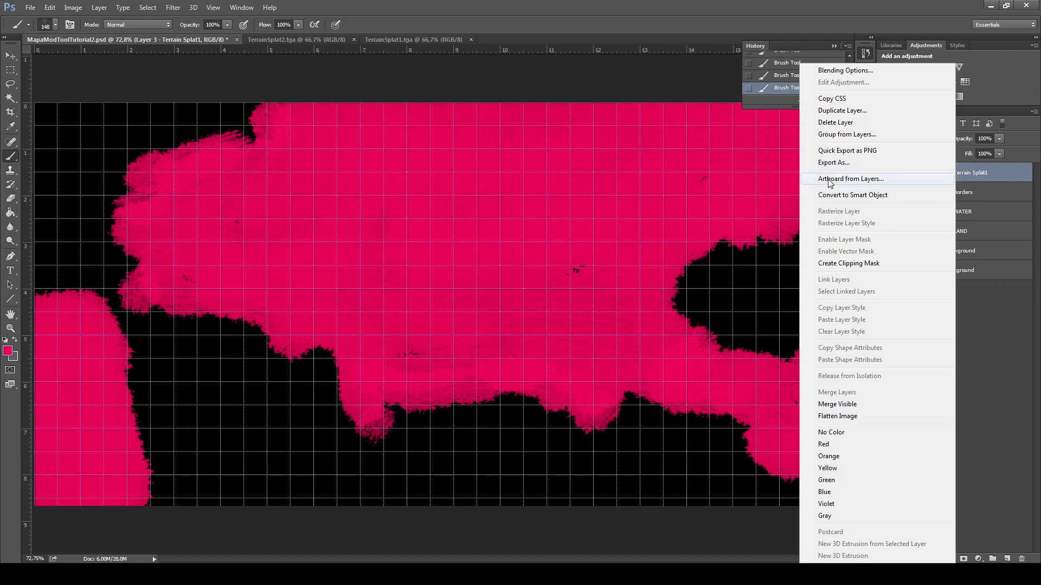
{"action": "left_click", "coordinate": [821, 121]}
{"action": "left_click", "coordinate": [542, 194]}
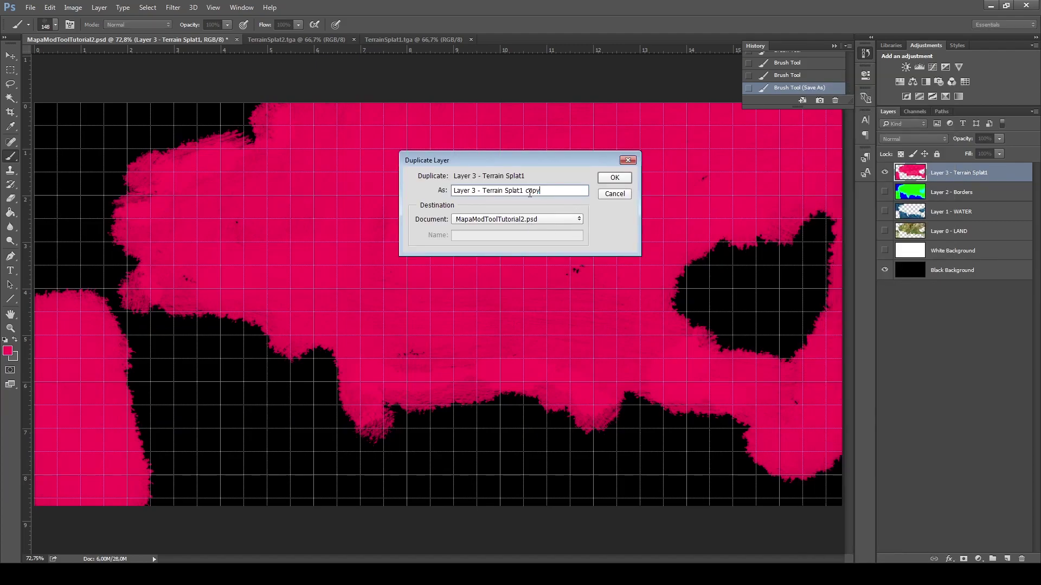
{"action": "key", "text": "BackSpace"}
{"action": "type", "text": "4"}
{"action": "left_click", "coordinate": [613, 176]}
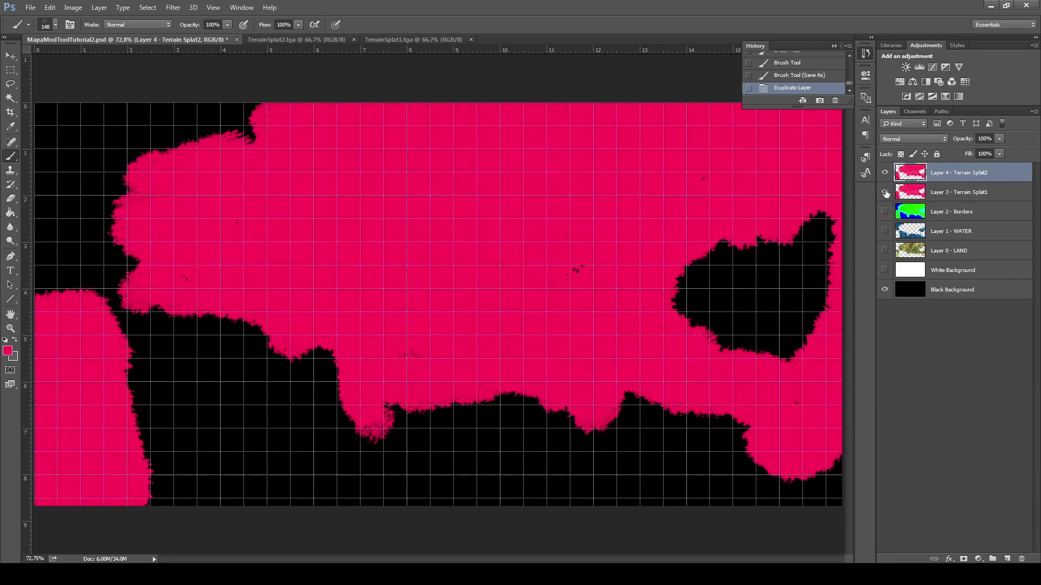
{"action": "left_click", "coordinate": [884, 193]}
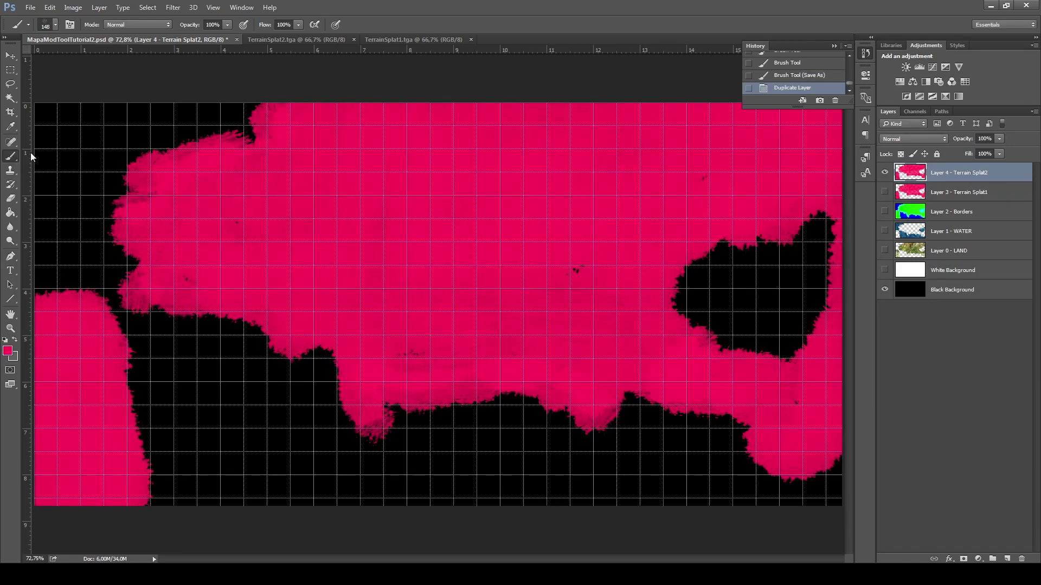
Fill the sea and the eastern lake on the Terrain Splat2 layer with a darker crimson using the Paint Bucket.
{"action": "left_click", "coordinate": [10, 212]}
{"action": "left_click", "coordinate": [8, 351]}
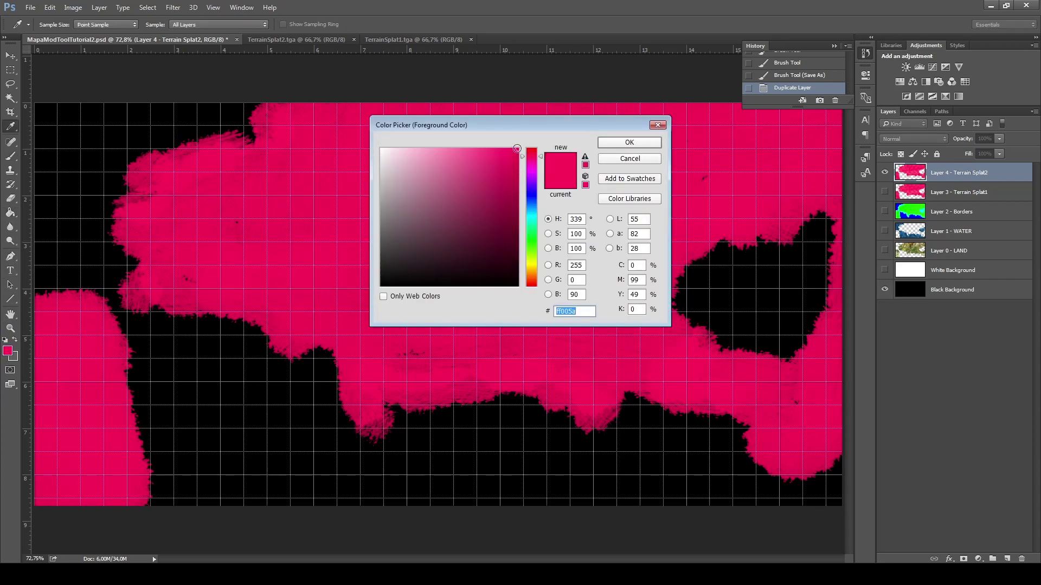
{"action": "left_click_drag", "start_coordinate": [516, 149], "coordinate": [519, 199]}
{"action": "left_click", "coordinate": [630, 142]}
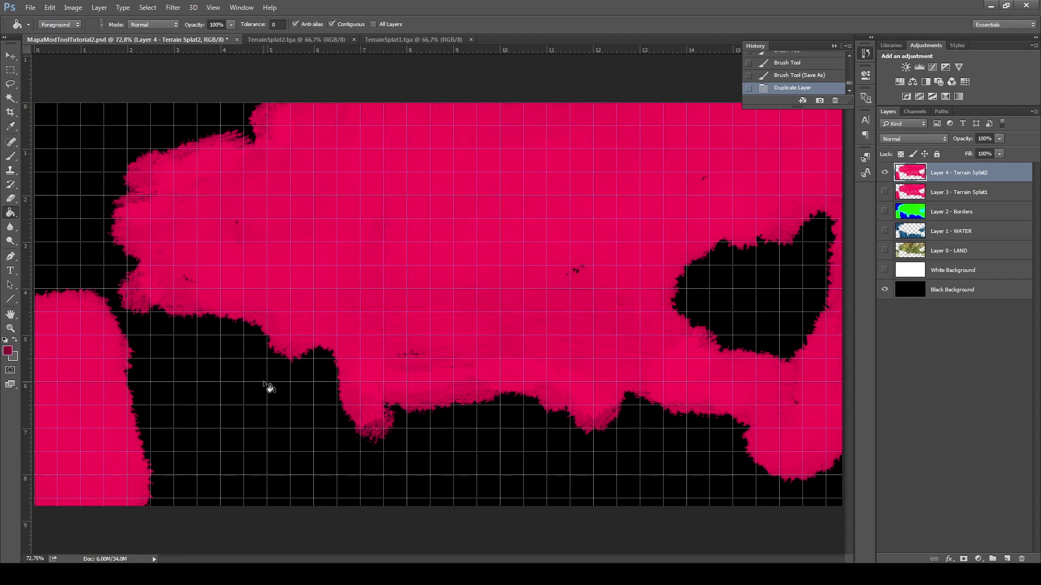
{"action": "left_click", "coordinate": [267, 387]}
{"action": "left_click", "coordinate": [744, 298]}
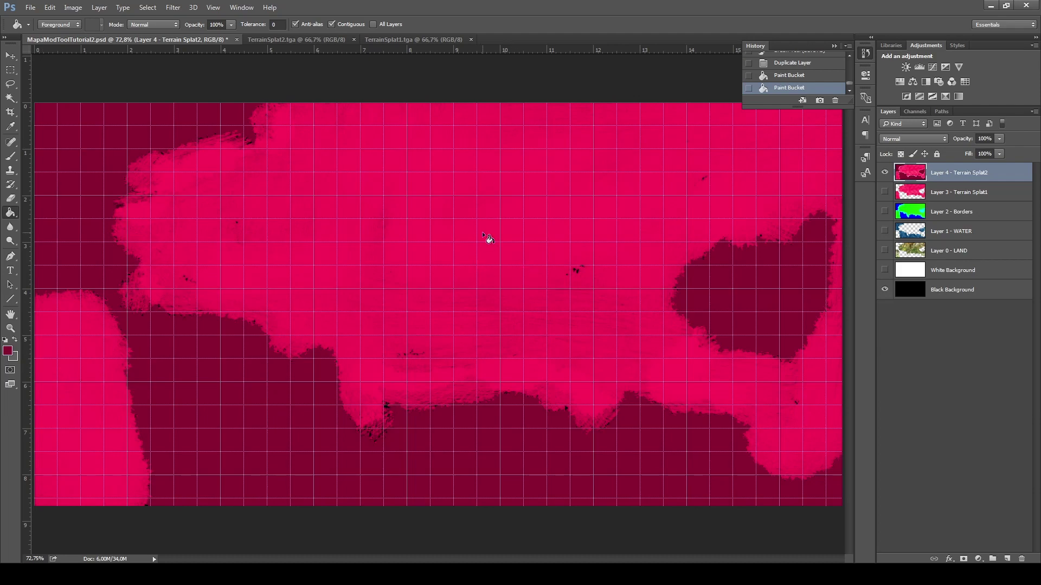
Fill the main land area and the southwestern landmass on the Terrain Splat2 layer with black (000000) using the Paint Bucket.
{"action": "left_click", "coordinate": [8, 352]}
{"action": "type", "text": "000000"}
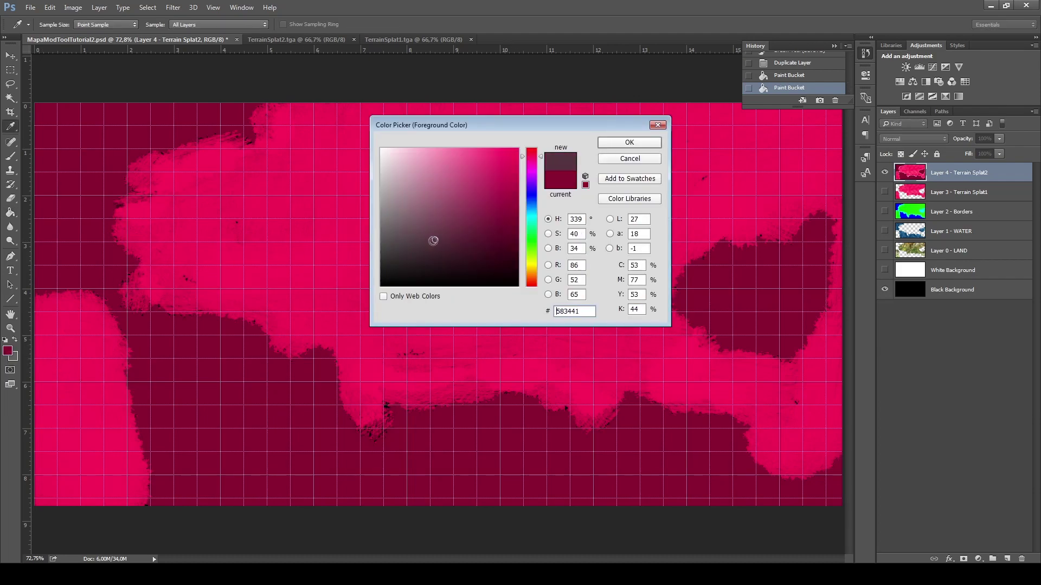
{"action": "left_click", "coordinate": [629, 142]}
{"action": "key", "text": "g"}
{"action": "left_click", "coordinate": [504, 209]}
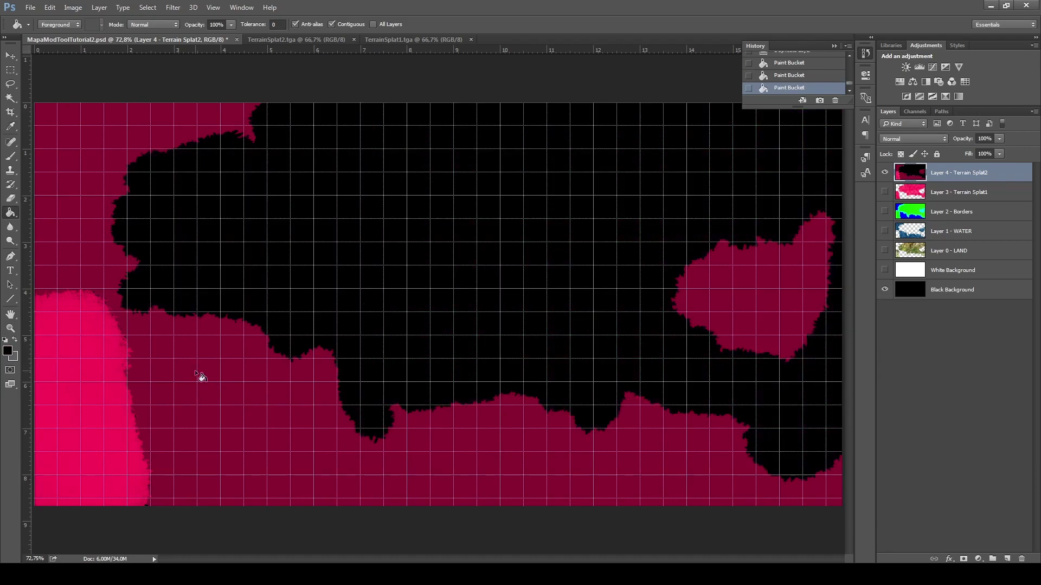
{"action": "left_click", "coordinate": [75, 418]}
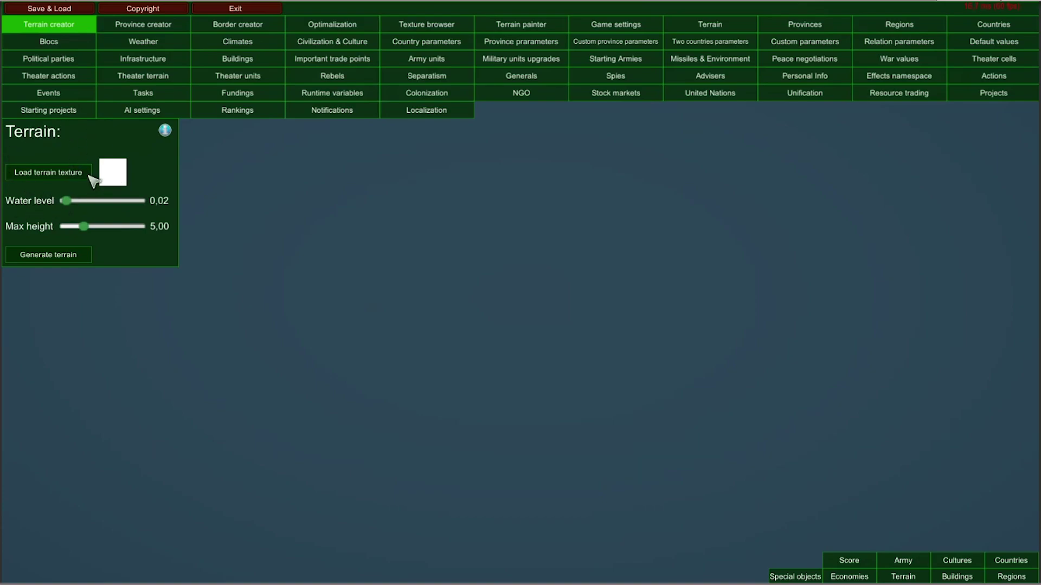
Switch to the Realpolitiks II map mod tool and load LAND_height.png from the Mods/MOD folder as the terrain texture.
{"action": "left_click", "coordinate": [54, 173]}
{"action": "left_click", "coordinate": [447, 177]}
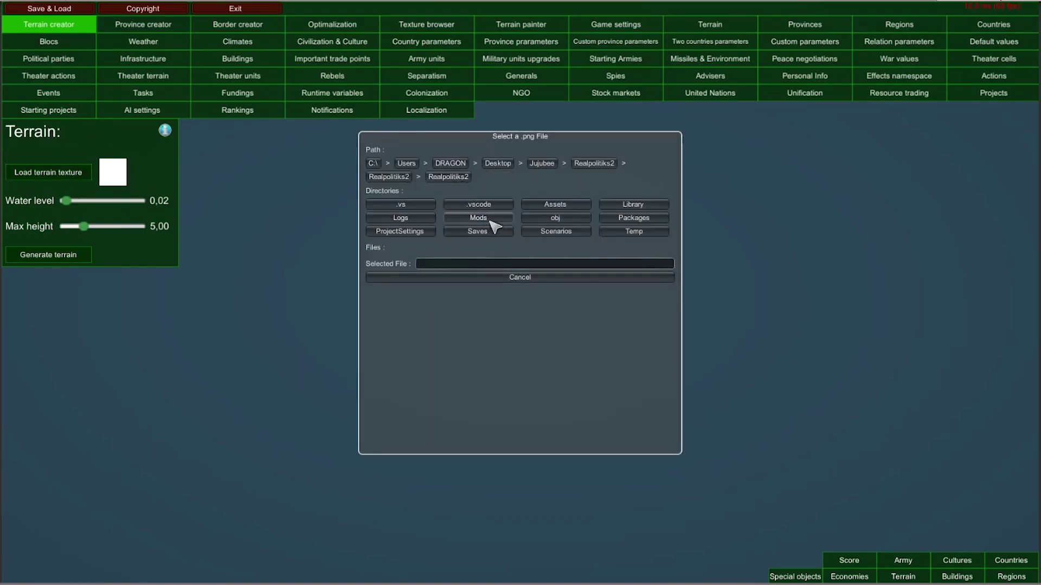
{"action": "left_click", "coordinate": [478, 223]}
{"action": "left_click", "coordinate": [553, 232]}
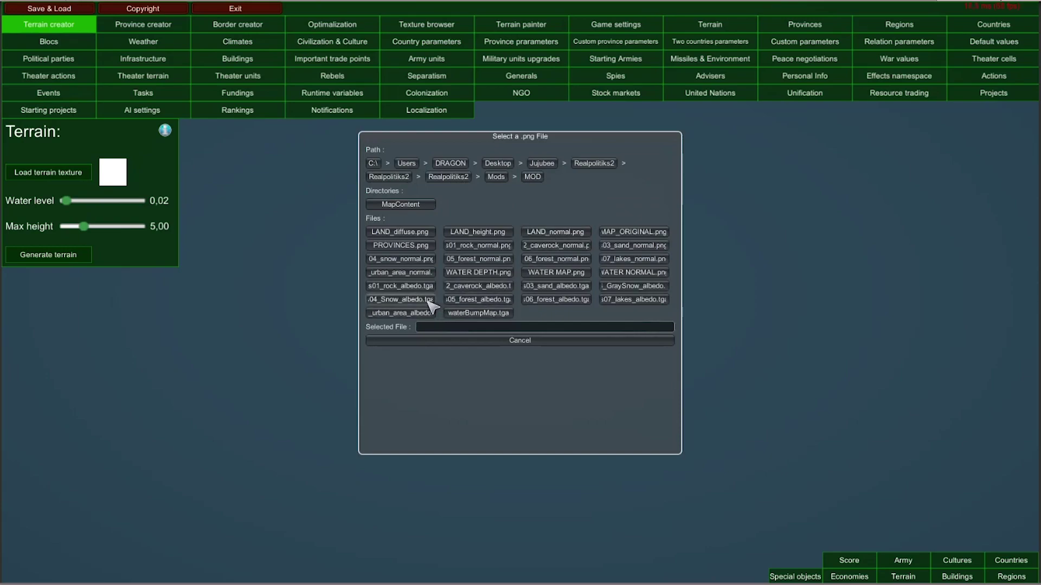
{"action": "left_click", "coordinate": [480, 234]}
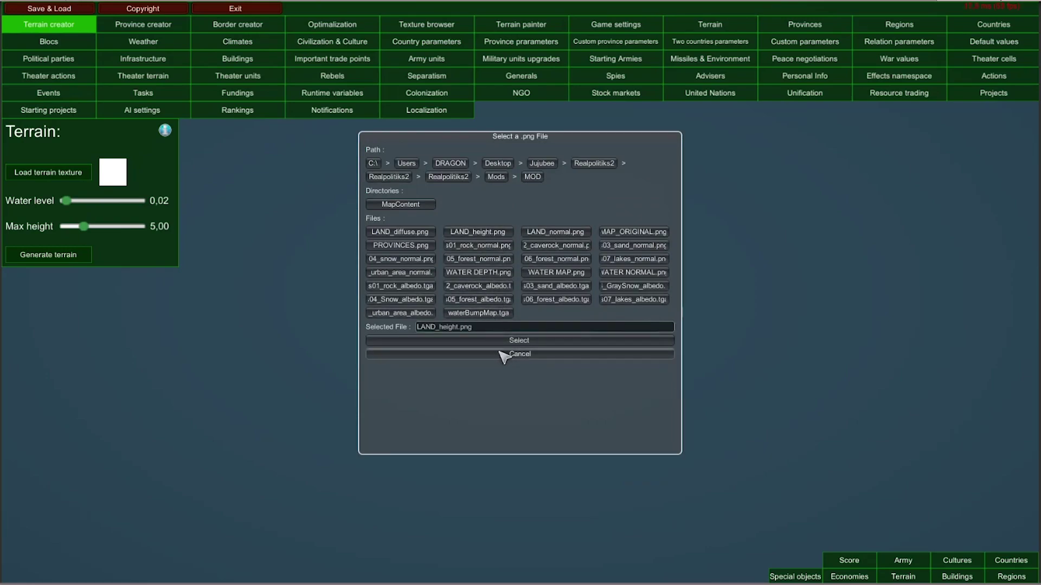
{"action": "left_click", "coordinate": [491, 341]}
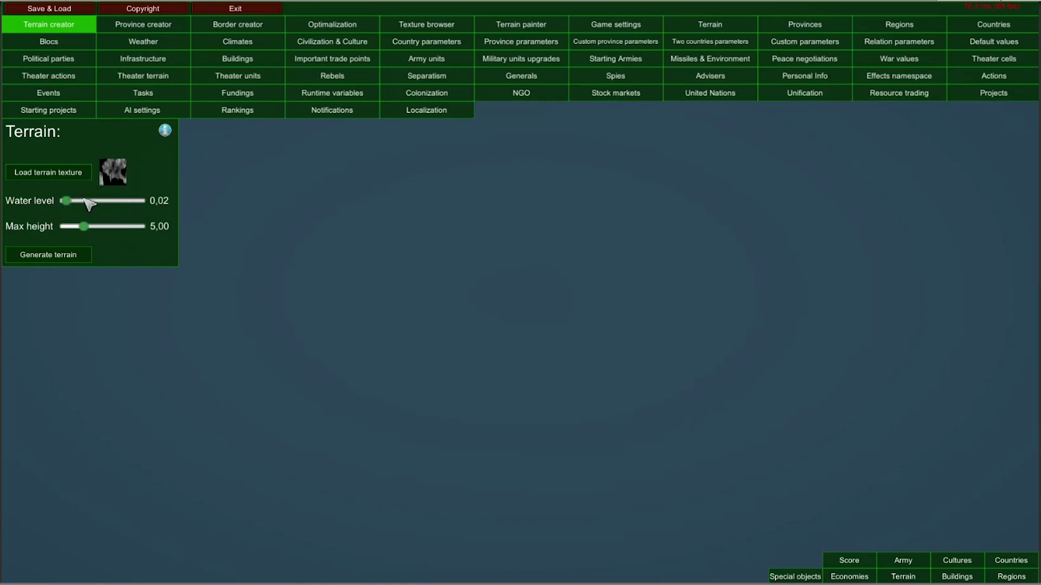
Set the water level to 0,00 and the max height to 10,08, and generate the terrain.
{"action": "left_click_drag", "start_coordinate": [68, 201], "coordinate": [63, 202]}
{"action": "left_click_drag", "start_coordinate": [85, 228], "coordinate": [107, 233]}
{"action": "left_click", "coordinate": [55, 257]}
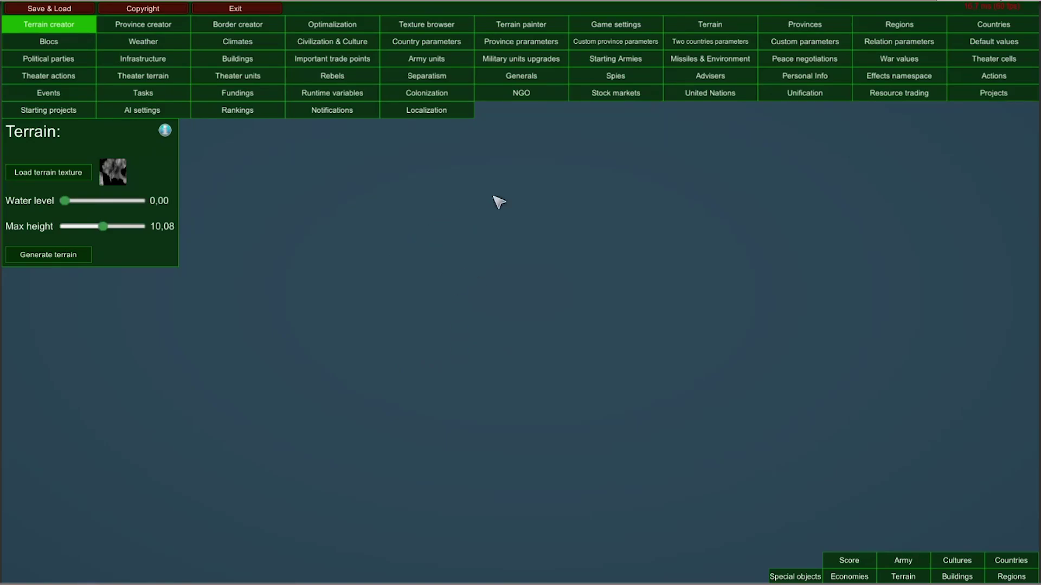
Set the camera's max zoom to 500 and the camera border top to 1024 in the game settings.
{"action": "left_click", "coordinate": [617, 28]}
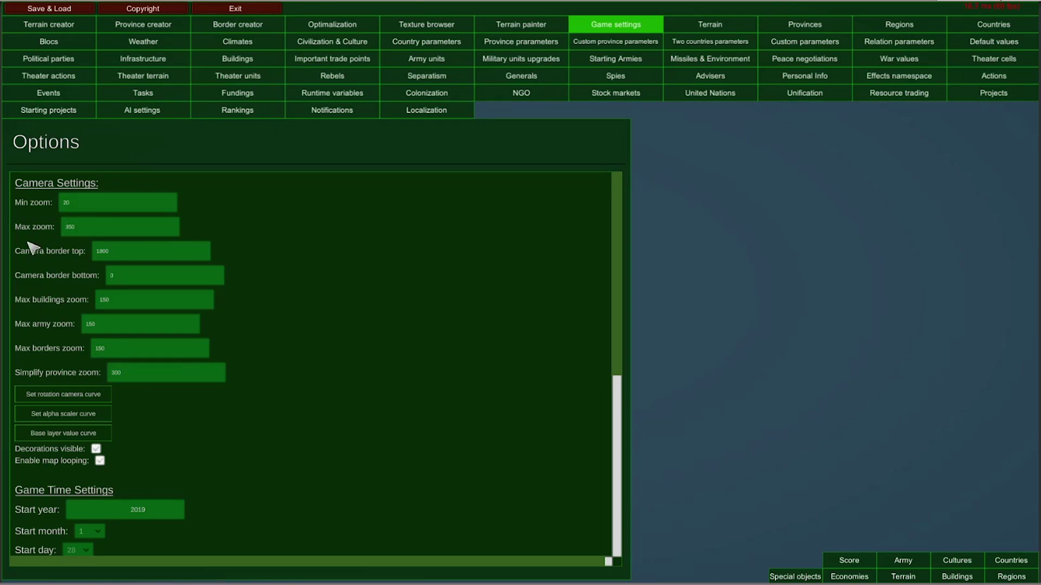
{"action": "left_click", "coordinate": [89, 233]}
{"action": "left_click", "coordinate": [122, 257]}
{"action": "left_click", "coordinate": [129, 250]}
{"action": "left_click", "coordinate": [140, 258]}
Set the first key of the rotation camera curve to time 1 and value 85.
{"action": "left_click", "coordinate": [91, 400]}
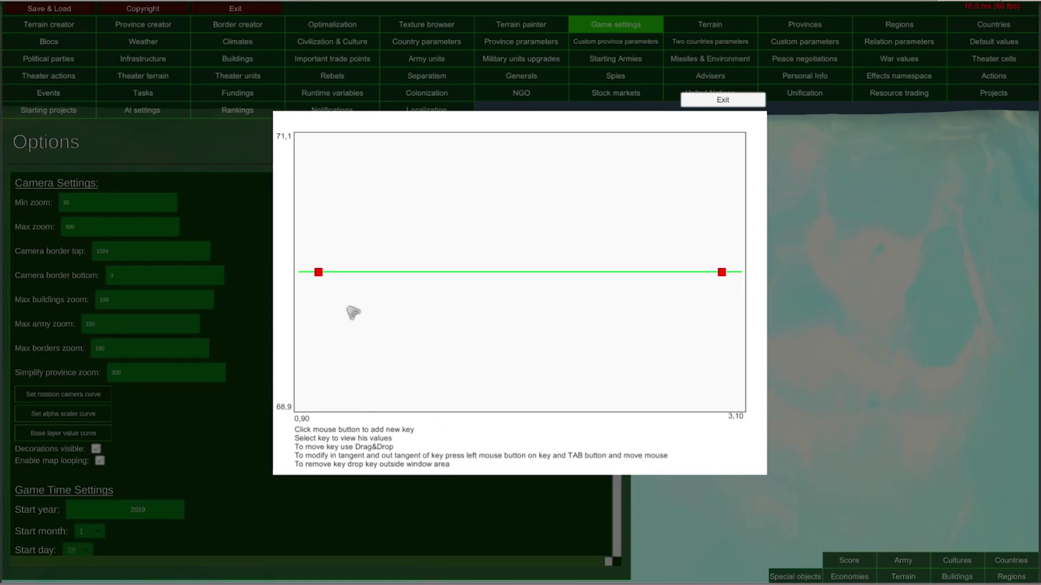
{"action": "left_click", "coordinate": [319, 273]}
{"action": "left_click", "coordinate": [319, 273]}
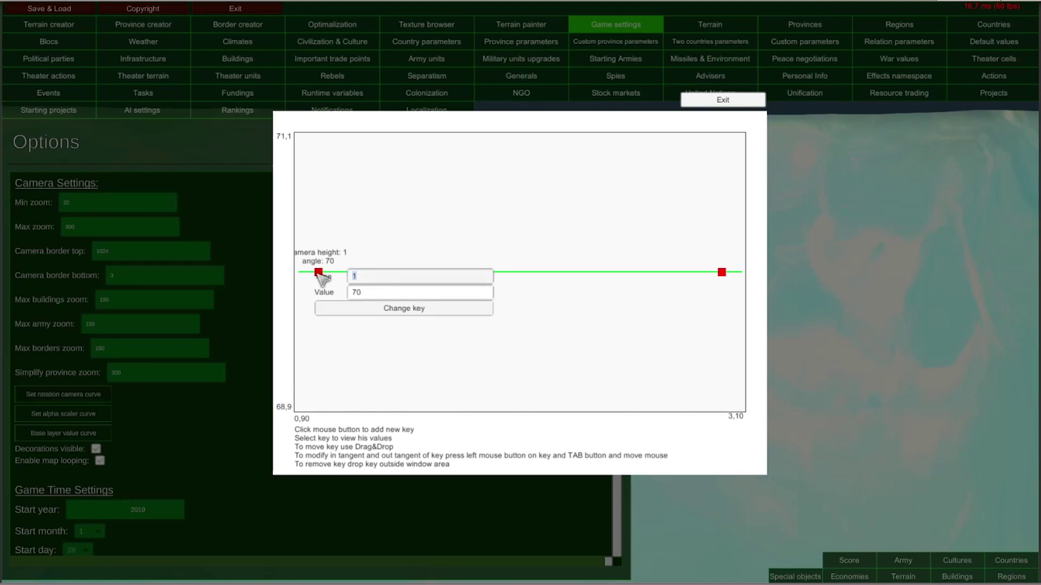
{"action": "left_click", "coordinate": [366, 292]}
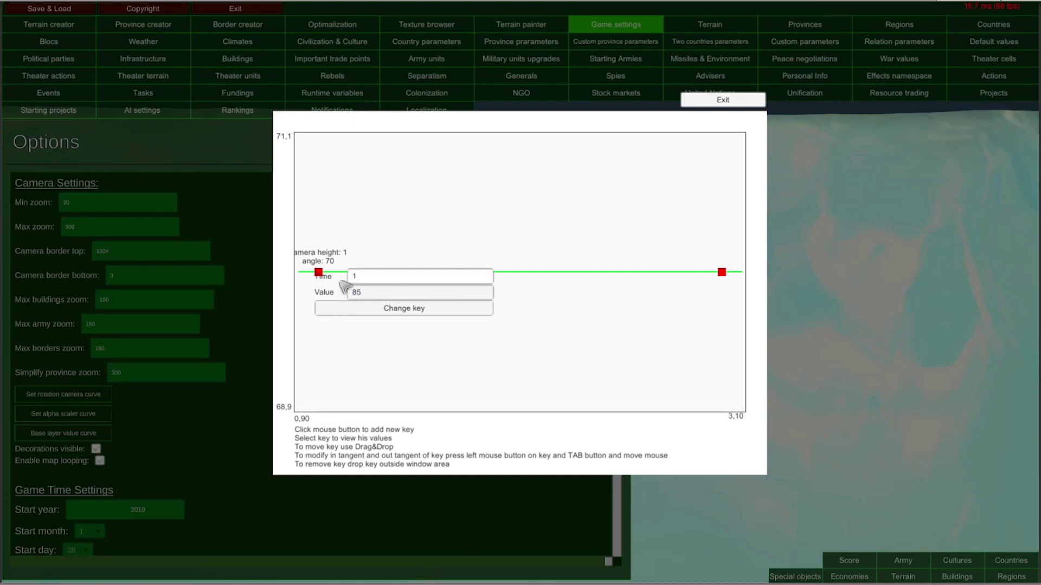
{"action": "left_click", "coordinate": [379, 308]}
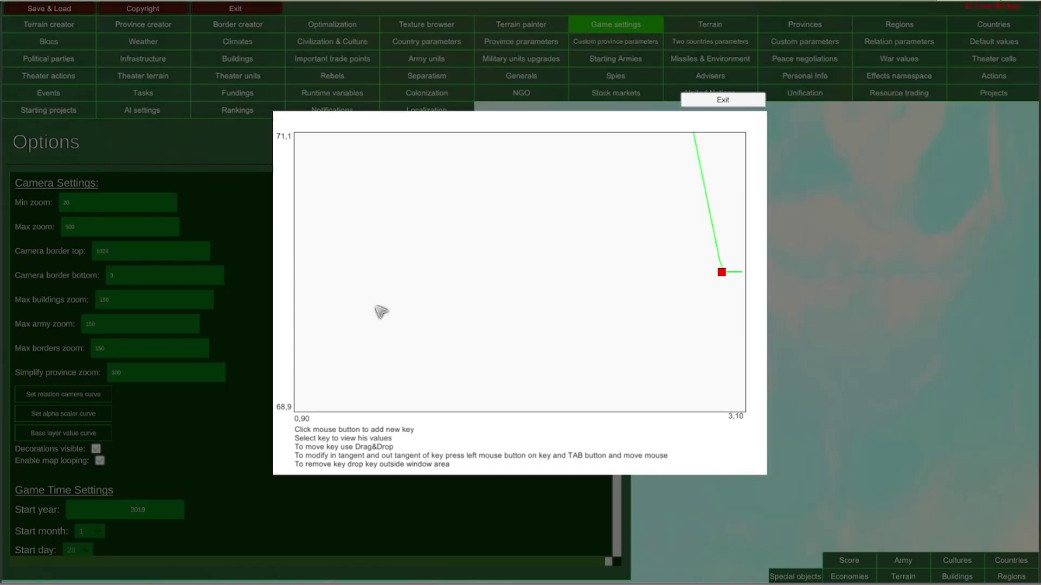
Set the second key of the rotation camera curve to time 500 and value 90, and close the curve editor and game settings.
{"action": "left_click_drag", "start_coordinate": [721, 272], "coordinate": [504, 344]}
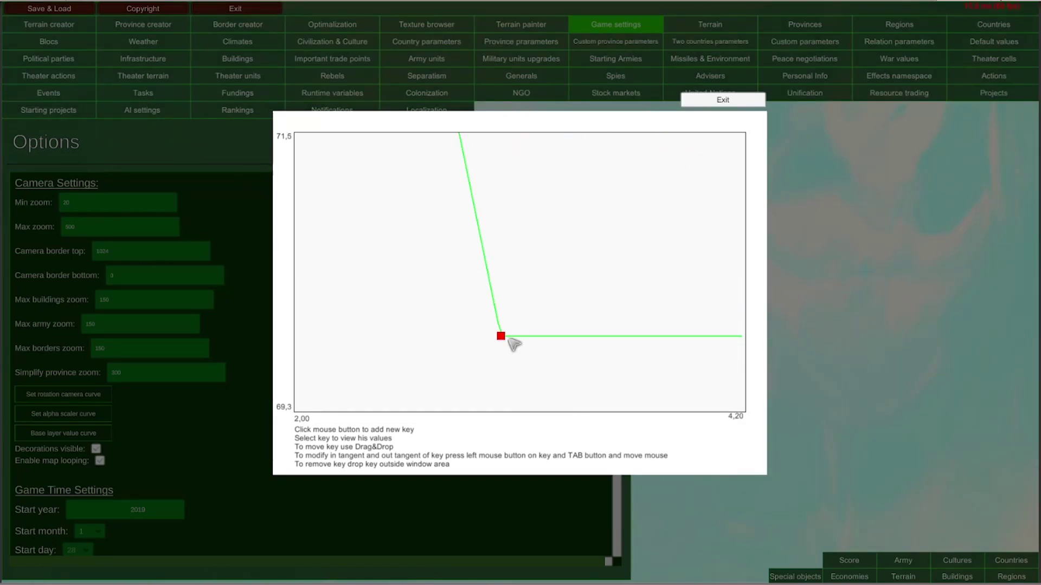
{"action": "left_click", "coordinate": [502, 337]}
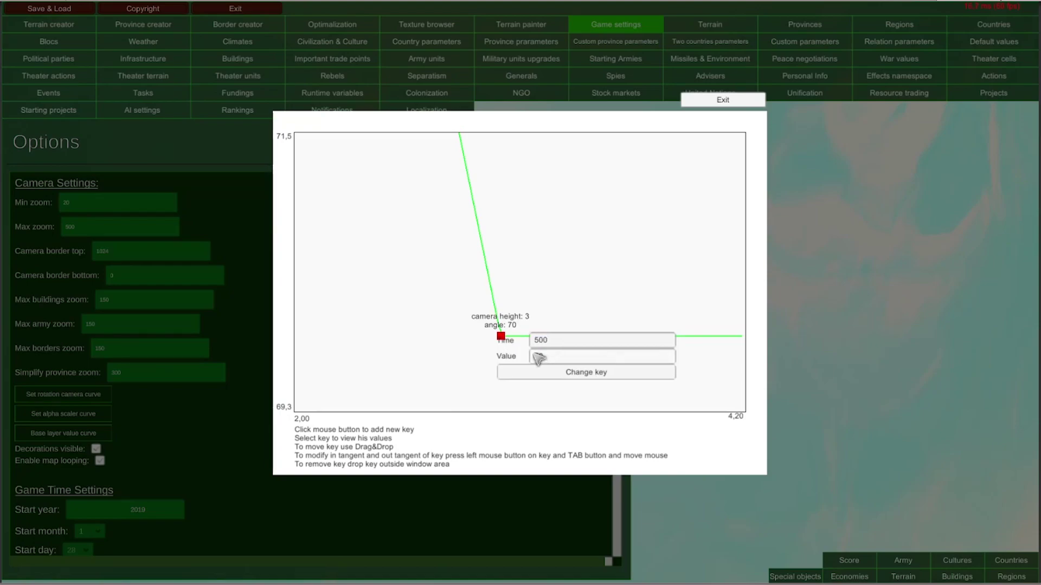
{"action": "left_click", "coordinate": [564, 357]}
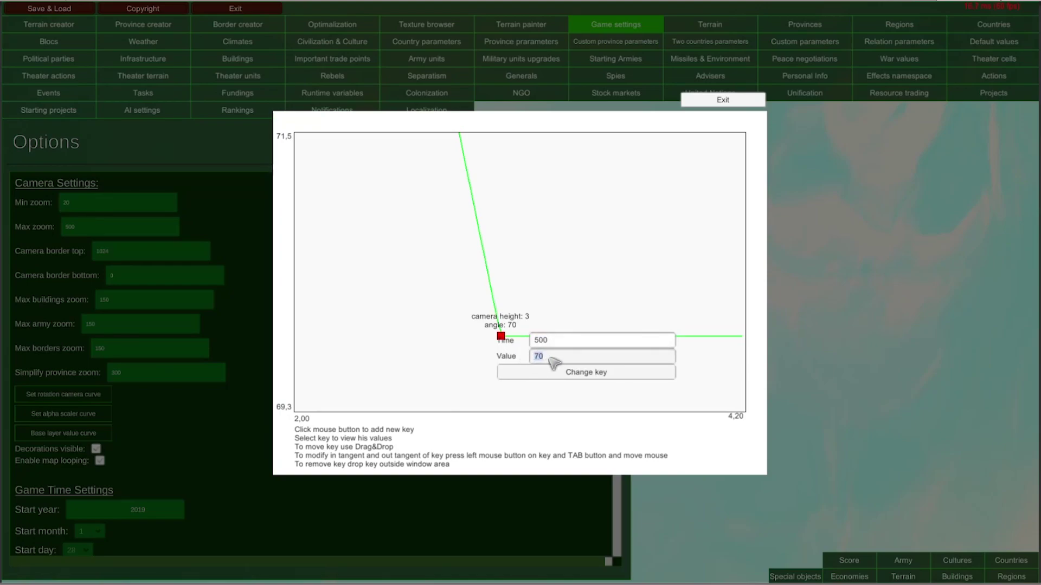
{"action": "type", "text": "90"}
{"action": "left_click", "coordinate": [554, 372]}
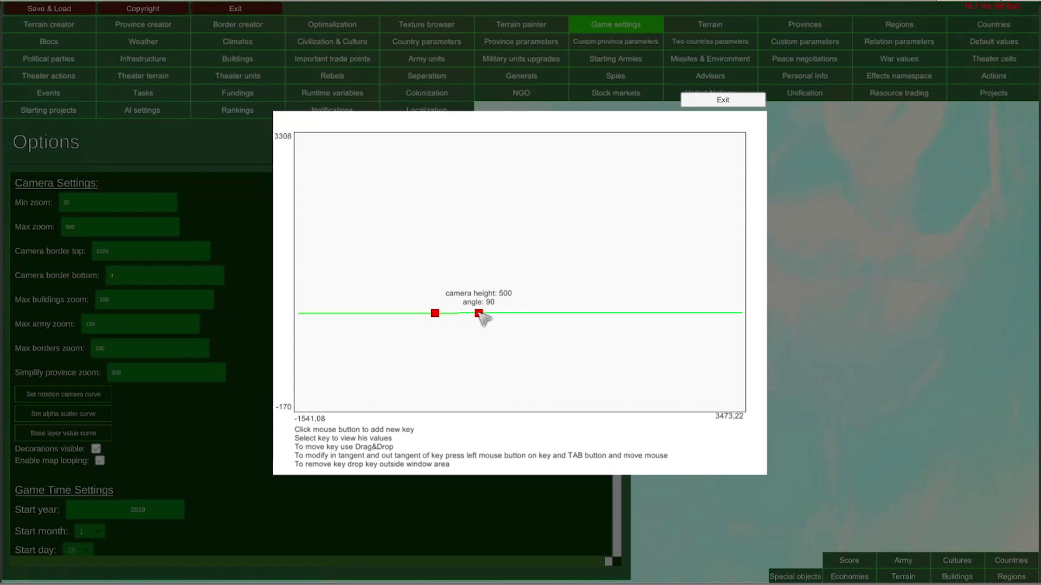
{"action": "left_click", "coordinate": [732, 100]}
{"action": "left_click", "coordinate": [633, 25]}
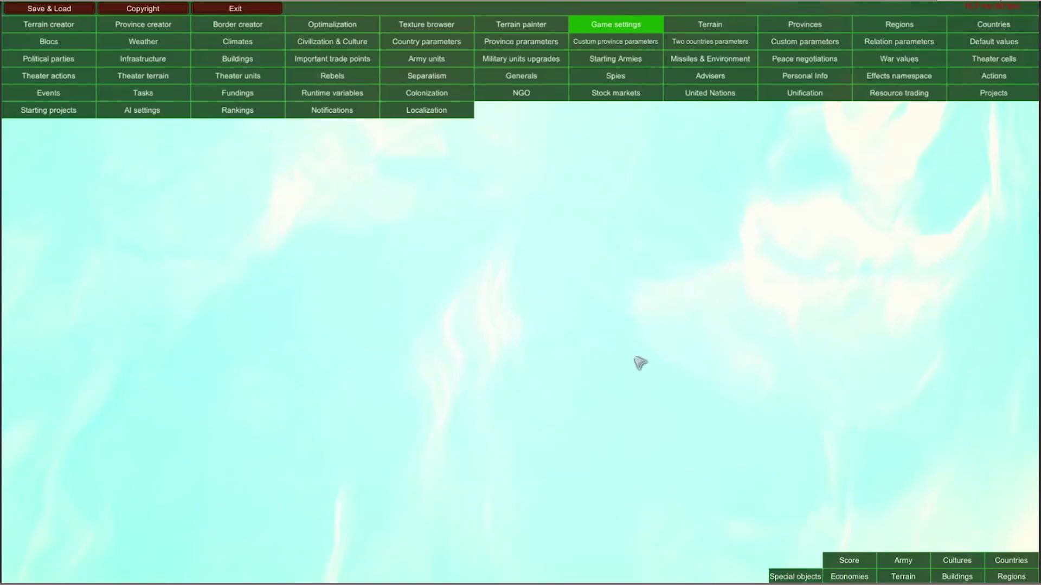
Inspect the generated terrain from Africa across the oceans to South America, and review the map looping option in the game settings.
{"action": "scroll", "coordinate": [597, 307], "scroll_direction": "down", "scroll_amount": 5}
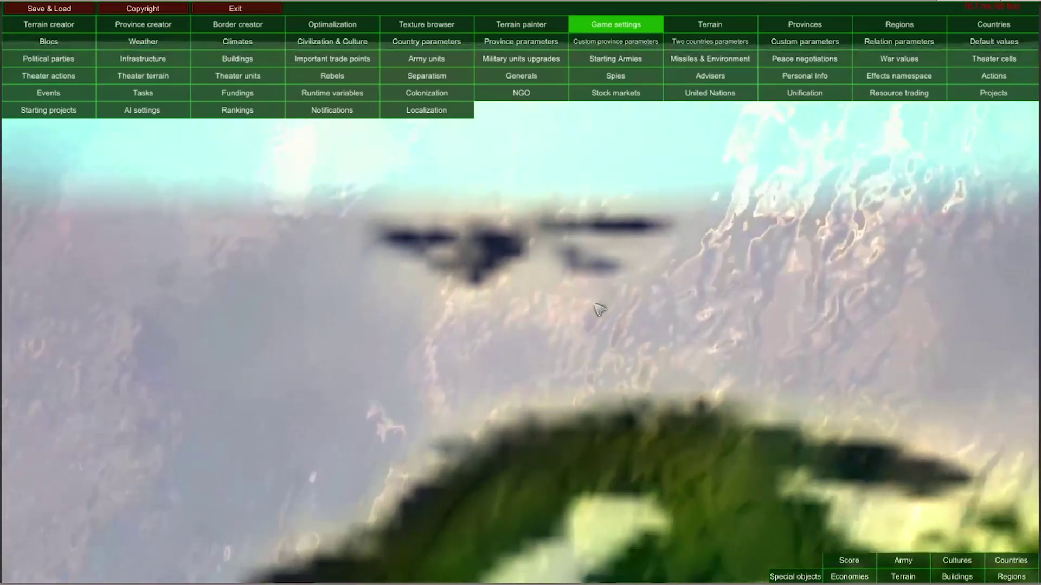
{"action": "scroll", "coordinate": [561, 385], "scroll_direction": "down", "scroll_amount": 4}
{"action": "scroll", "coordinate": [566, 380], "scroll_direction": "down", "scroll_amount": 5}
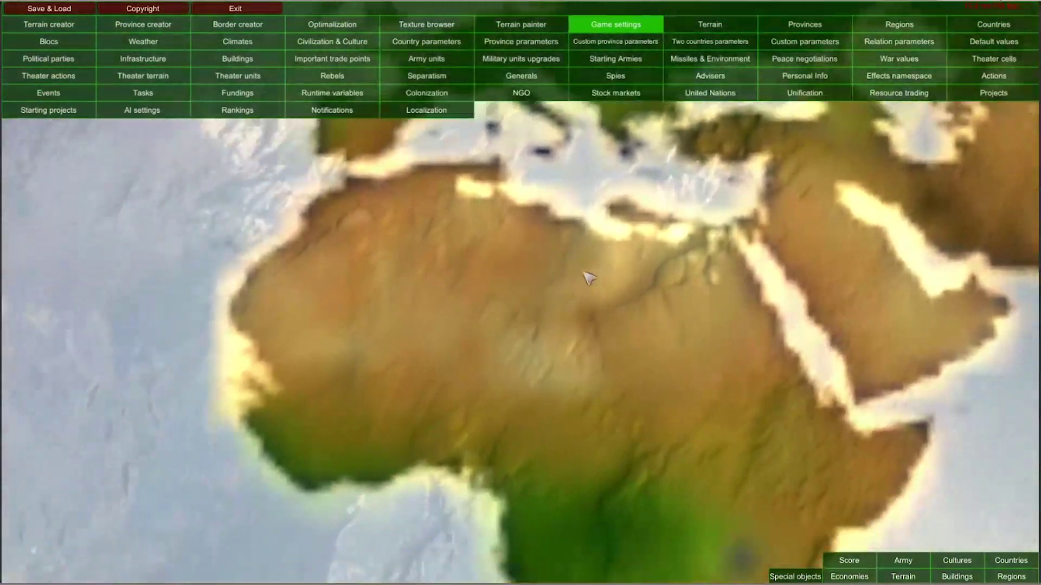
{"action": "left_click_drag", "start_coordinate": [542, 467], "coordinate": [580, 301]}
{"action": "left_click_drag", "start_coordinate": [583, 445], "coordinate": [422, 472]}
{"action": "left_click_drag", "start_coordinate": [49, 461], "coordinate": [542, 260]}
{"action": "left_click_drag", "start_coordinate": [759, 433], "coordinate": [694, 163]}
{"action": "left_click_drag", "start_coordinate": [739, 411], "coordinate": [612, 266]}
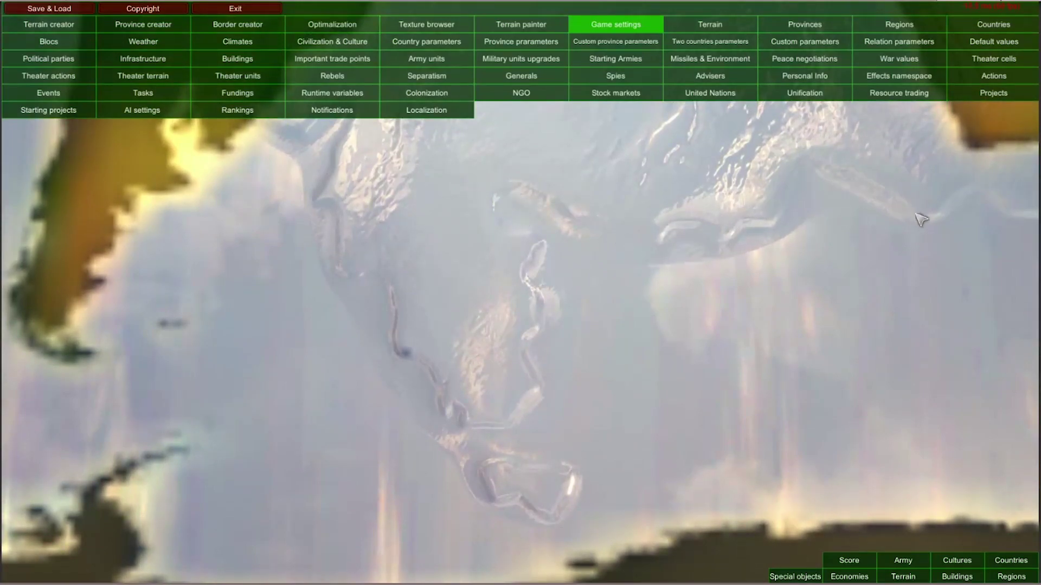
{"action": "left_click_drag", "start_coordinate": [312, 249], "coordinate": [916, 162]}
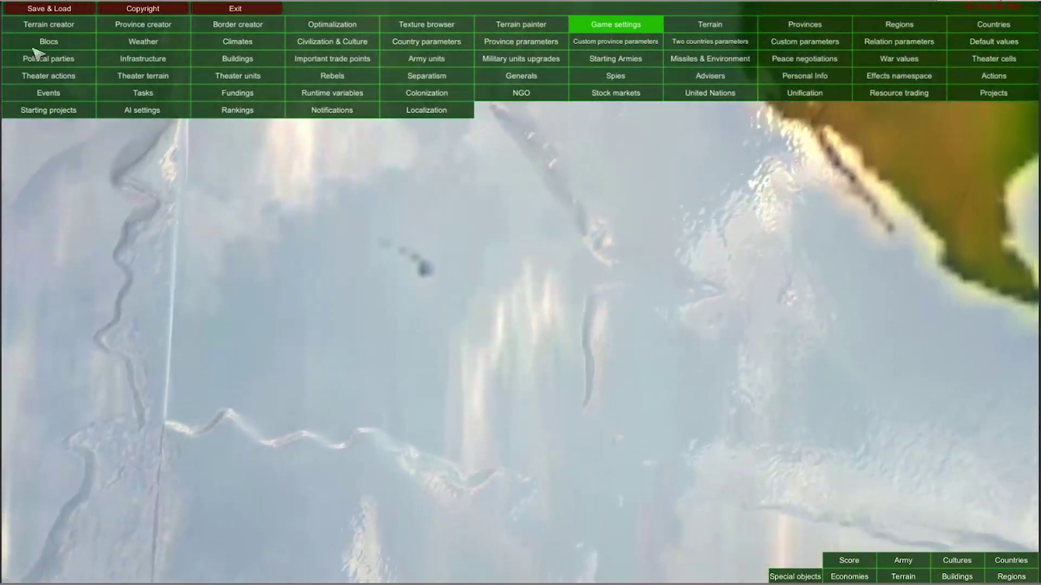
{"action": "left_click_drag", "start_coordinate": [471, 406], "coordinate": [738, 317]}
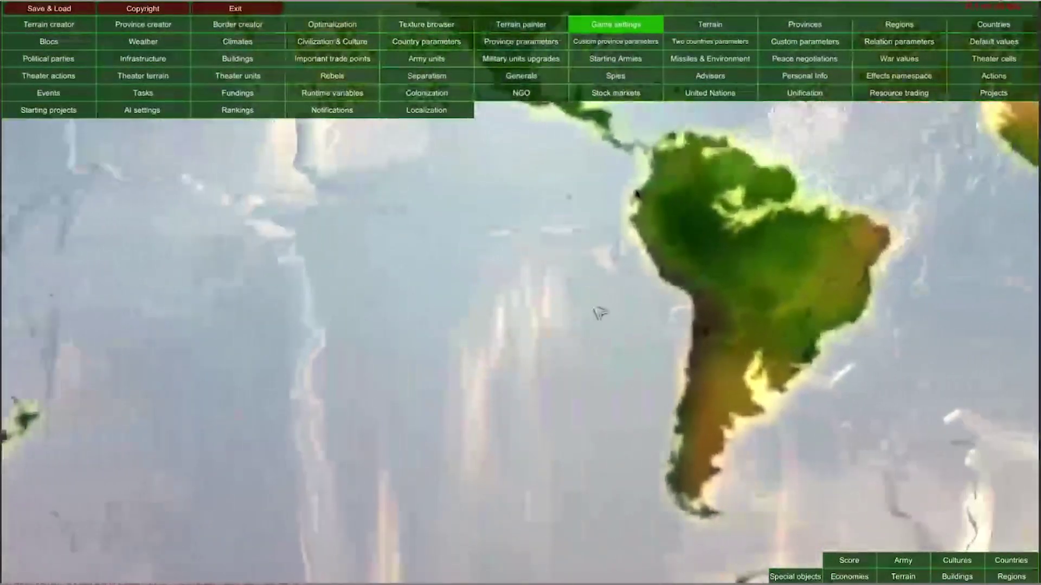
{"action": "left_click", "coordinate": [605, 30]}
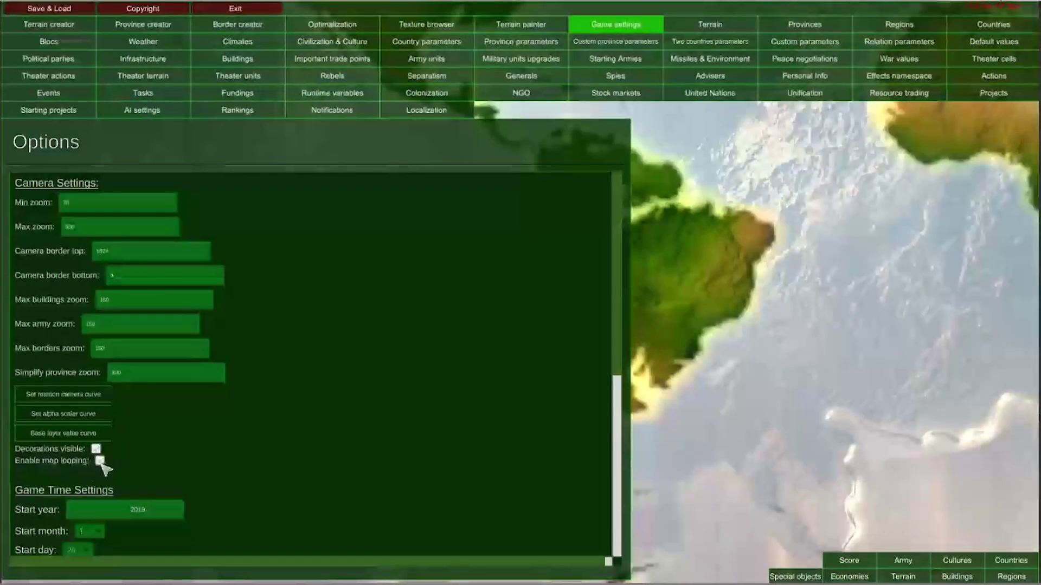
{"action": "left_click", "coordinate": [609, 25]}
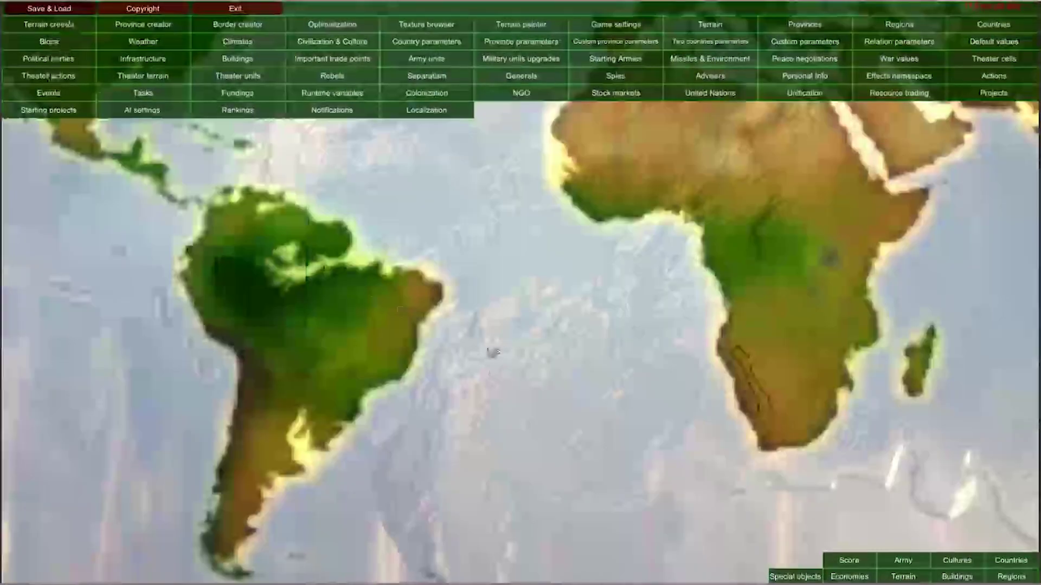
Optimize the terrain with aggressiveness 10,00 and a remaining triangle percent of 0,15, and refresh the terrain triangle count.
{"action": "left_click", "coordinate": [324, 27]}
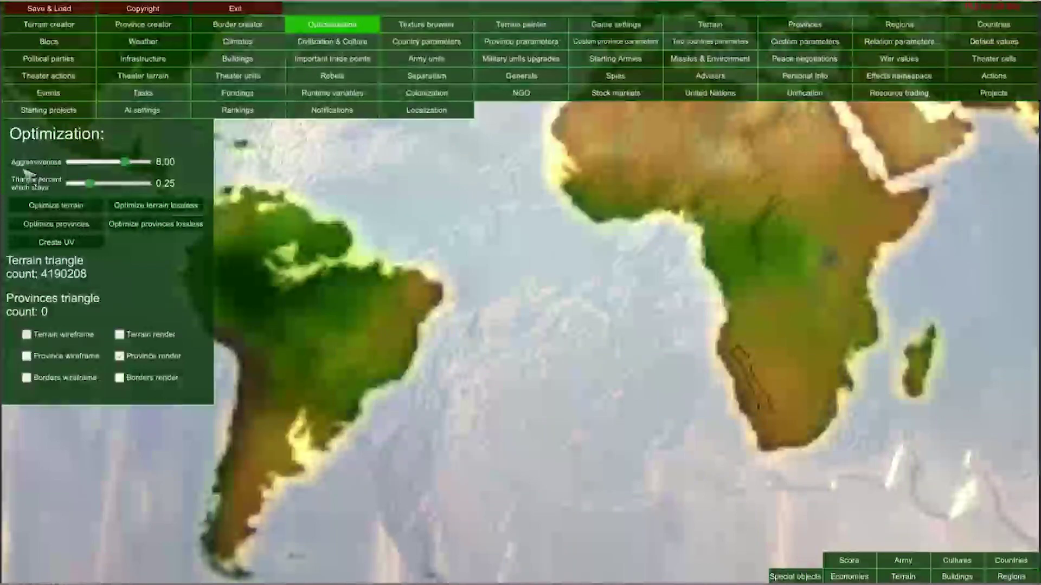
{"action": "left_click_drag", "start_coordinate": [135, 167], "coordinate": [233, 162]}
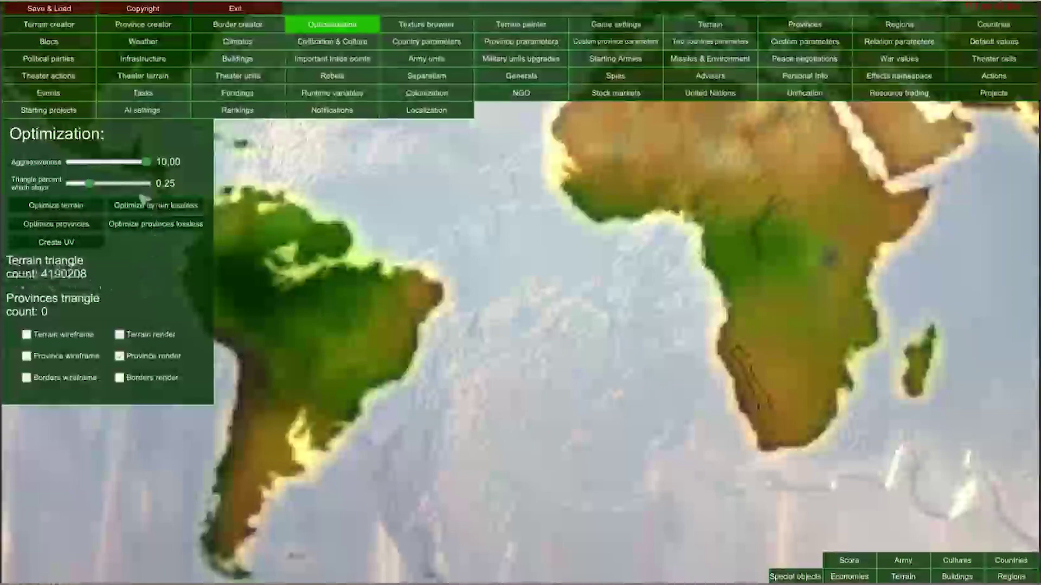
{"action": "left_click_drag", "start_coordinate": [89, 184], "coordinate": [85, 184]}
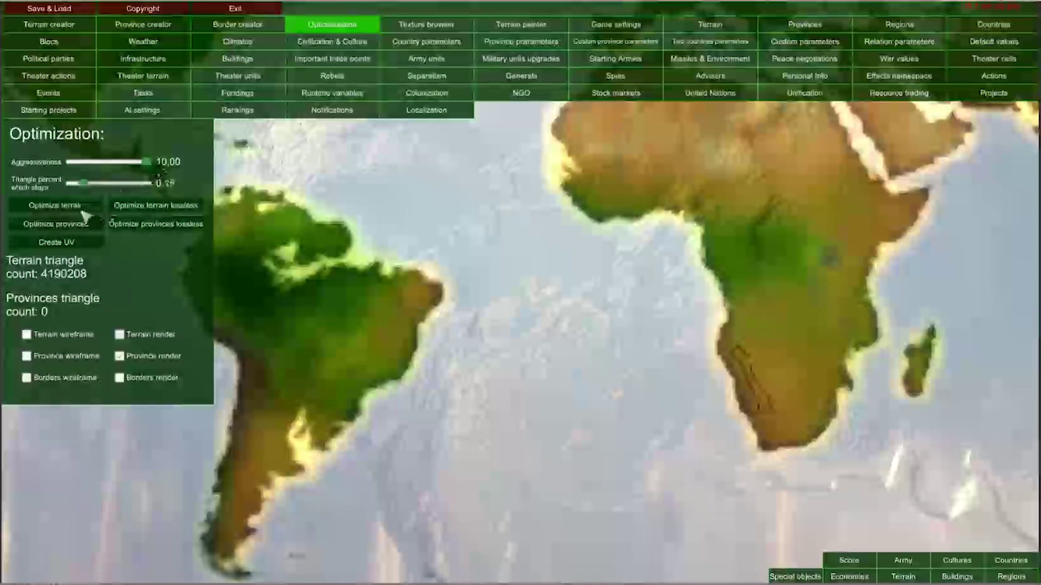
{"action": "left_click", "coordinate": [57, 206]}
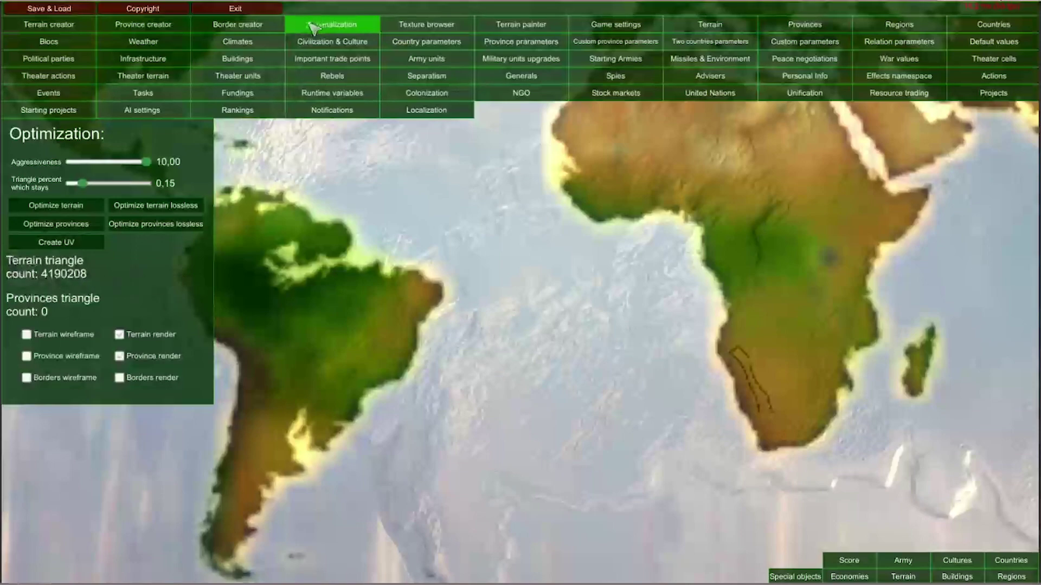
{"action": "left_click", "coordinate": [262, 28]}
{"action": "left_click", "coordinate": [321, 31]}
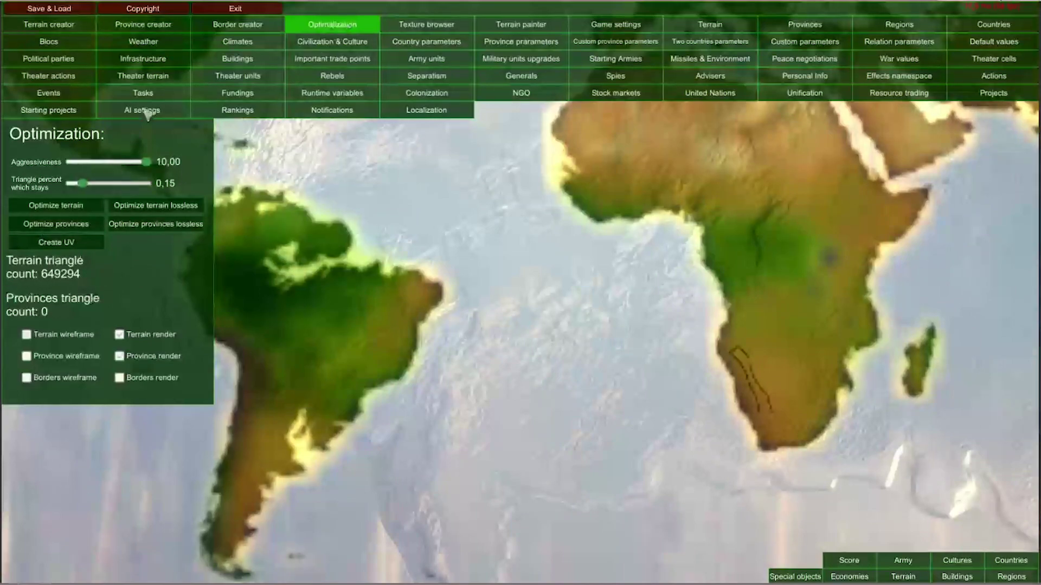
Optimize the terrain further with aggressiveness 7,99 and a remaining triangle percent of 0,21, and refresh the triangle count.
{"action": "left_click", "coordinate": [333, 26]}
{"action": "left_click", "coordinate": [334, 25]}
{"action": "double_click", "coordinate": [315, 28]}
{"action": "left_click_drag", "start_coordinate": [147, 162], "coordinate": [125, 164]}
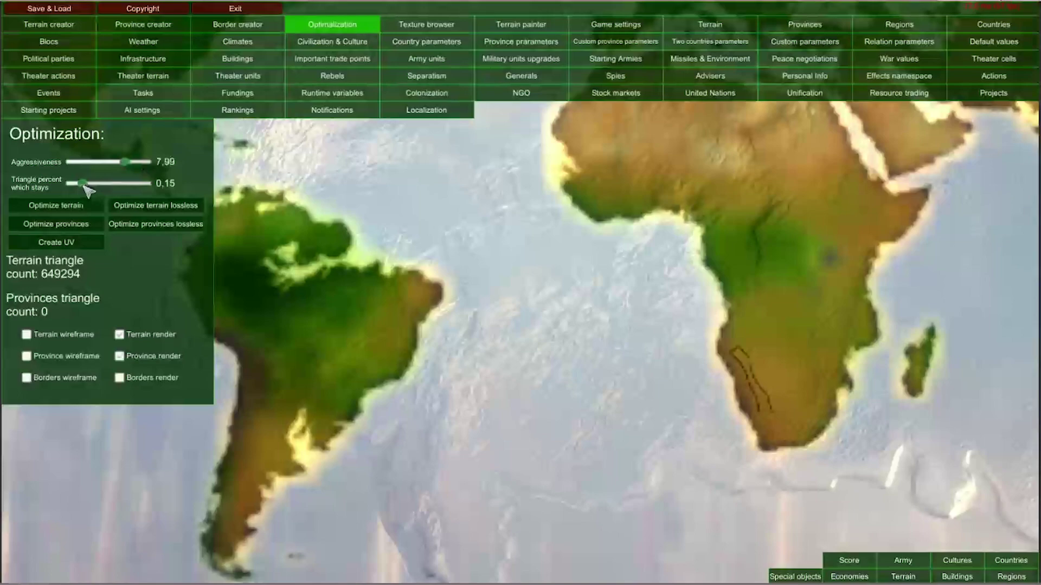
{"action": "left_click_drag", "start_coordinate": [83, 185], "coordinate": [87, 186]}
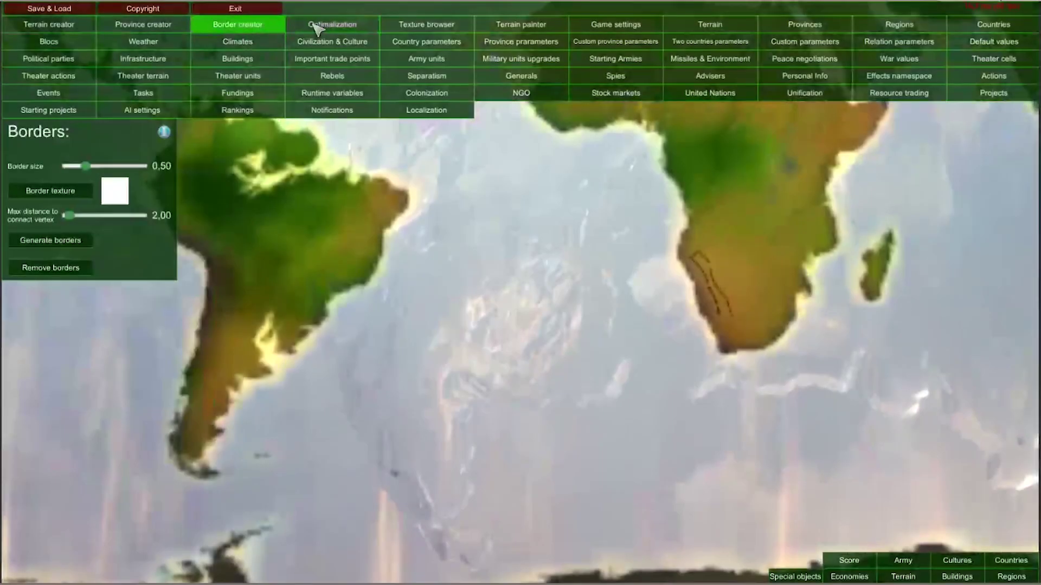
{"action": "left_click", "coordinate": [320, 26]}
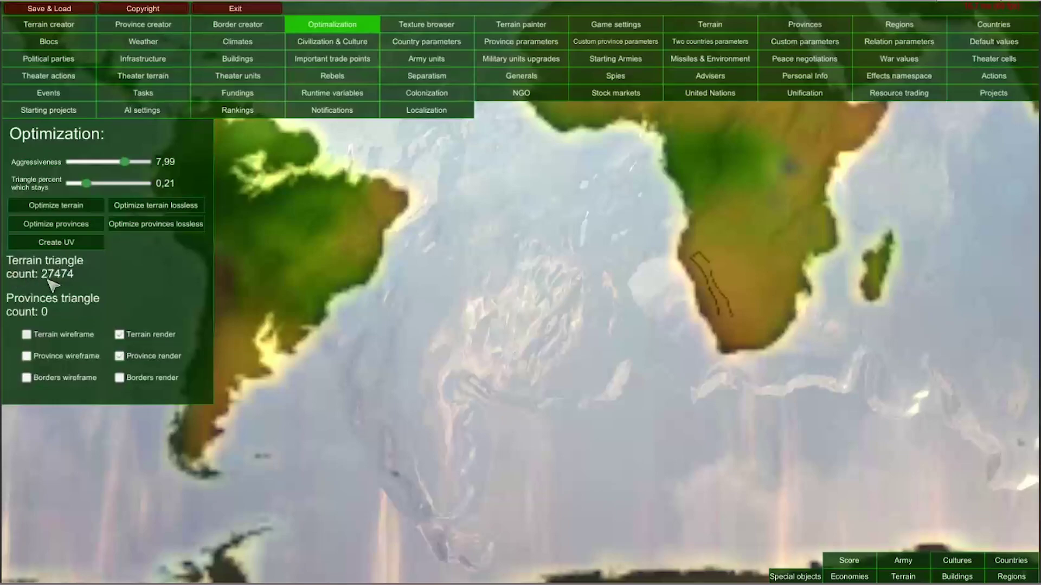
Examine the terrain on the map around Africa and the Atlantic.
{"action": "left_click_drag", "start_coordinate": [530, 462], "coordinate": [864, 353]}
{"action": "left_click_drag", "start_coordinate": [715, 230], "coordinate": [154, 269]}
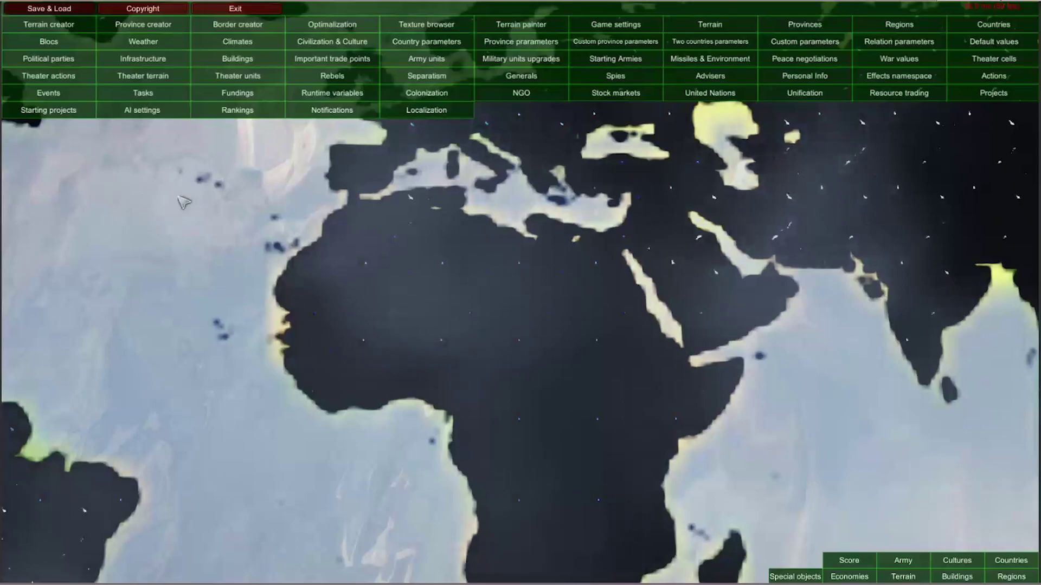
{"action": "scroll", "coordinate": [368, 269], "scroll_direction": "up", "scroll_amount": 3}
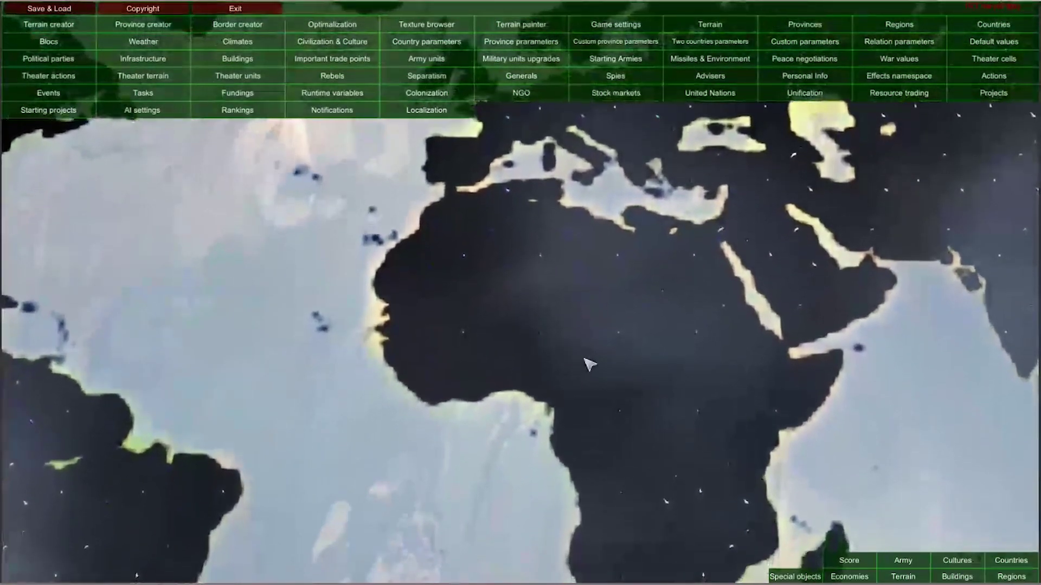
Load SPLAT1.png as terrain splat 1 and SPLAT2.png as terrain splat 2 in the terrain material.
{"action": "left_click_drag", "start_coordinate": [505, 494], "coordinate": [251, 562]}
{"action": "left_click_drag", "start_coordinate": [621, 367], "coordinate": [579, 382]}
{"action": "left_click_drag", "start_coordinate": [532, 339], "coordinate": [626, 87]}
{"action": "left_click_drag", "start_coordinate": [437, 325], "coordinate": [516, 521]}
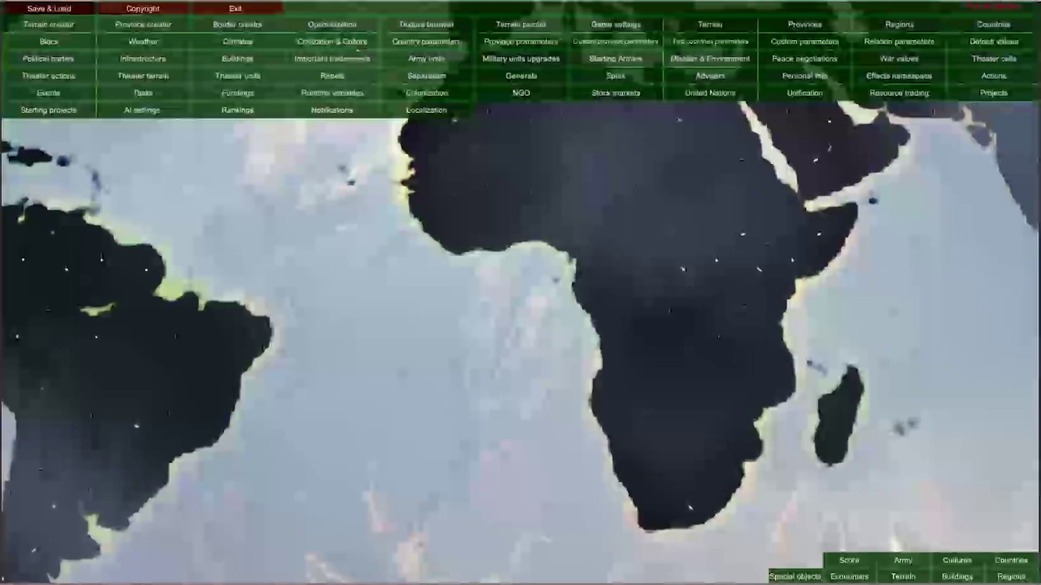
{"action": "left_click", "coordinate": [429, 27]}
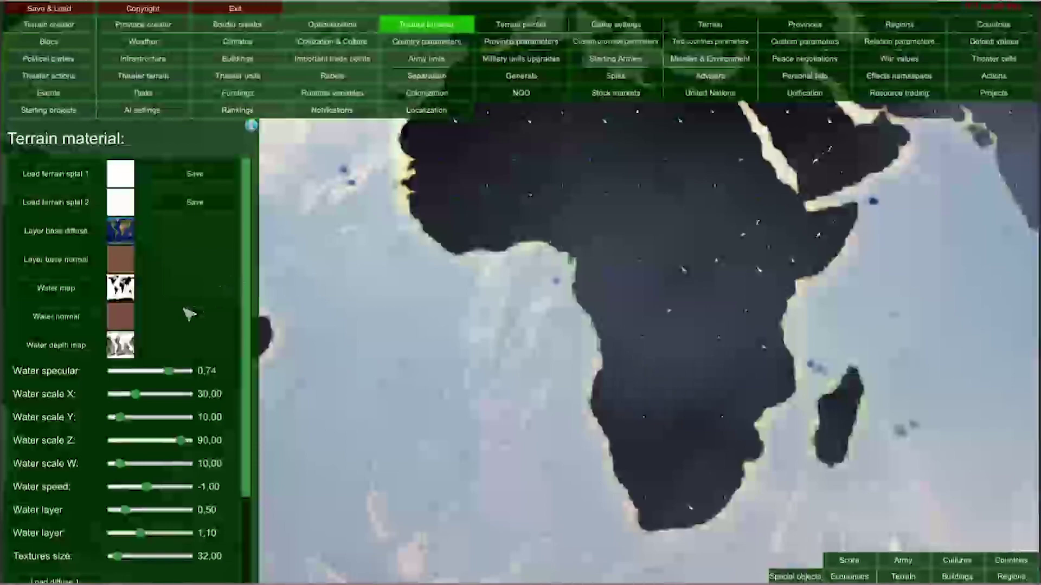
{"action": "left_click", "coordinate": [63, 176]}
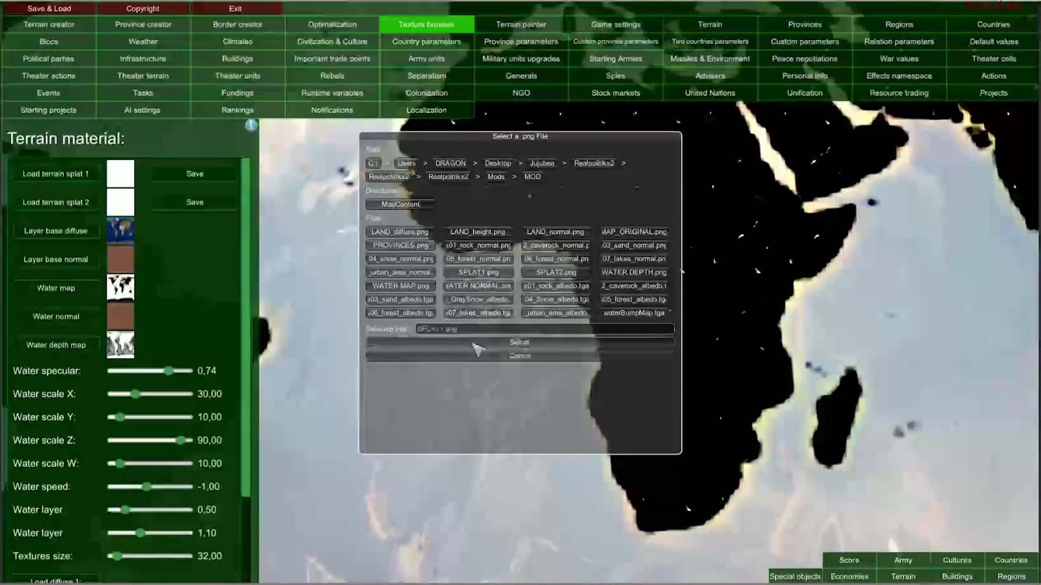
{"action": "left_click", "coordinate": [481, 341]}
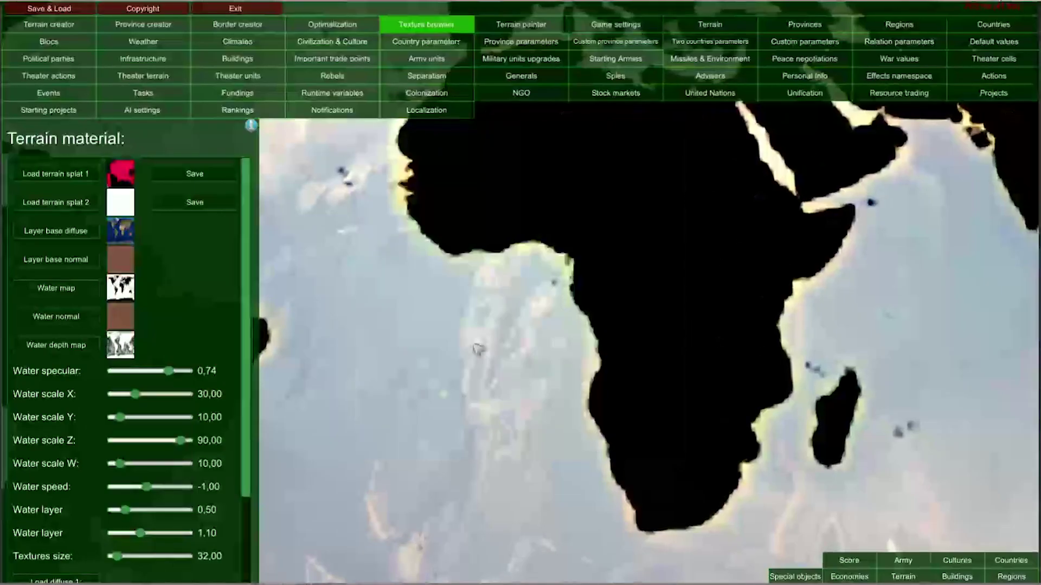
{"action": "left_click", "coordinate": [46, 203]}
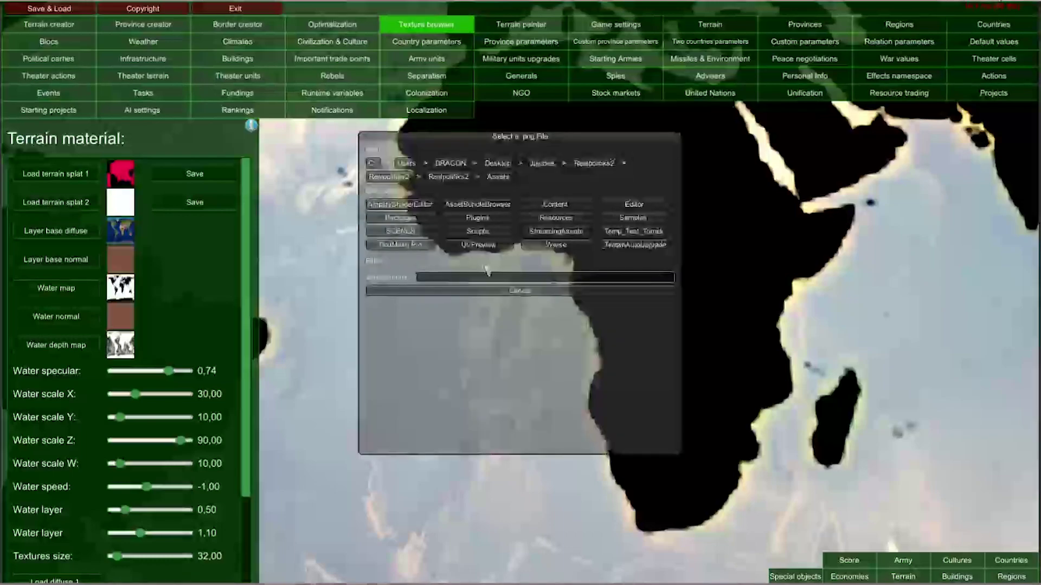
{"action": "left_click", "coordinate": [469, 253]}
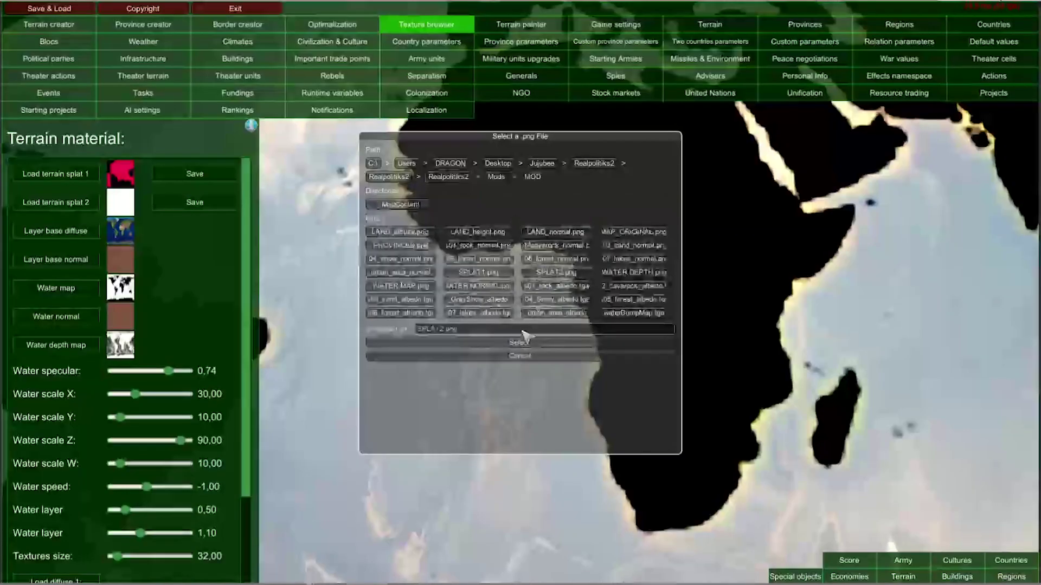
{"action": "left_click", "coordinate": [514, 344]}
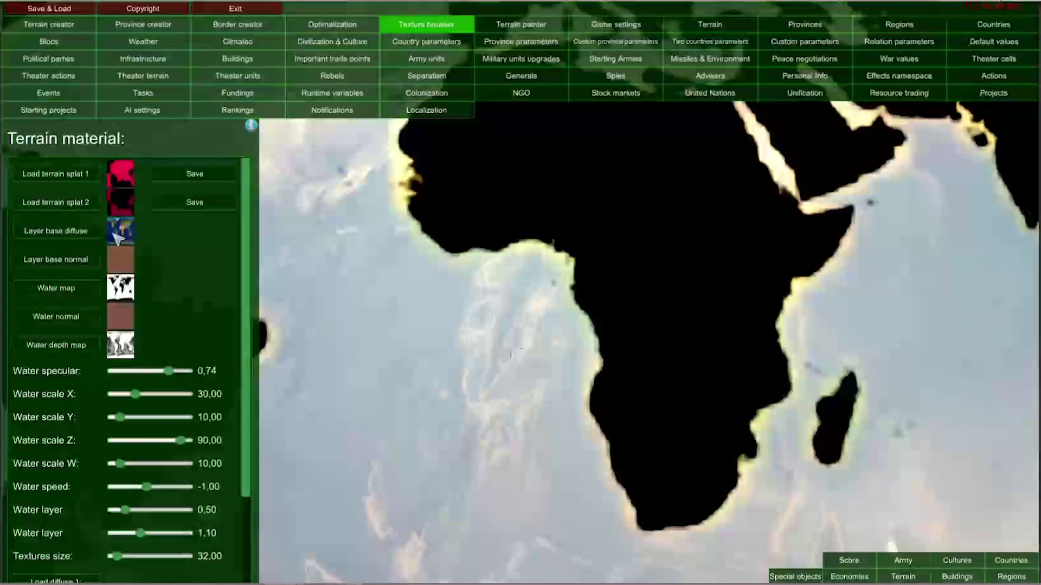
Load LAND_diffuse.png from the MOD folder as the layer base diffuse and check the map around Africa.
{"action": "left_click", "coordinate": [54, 233]}
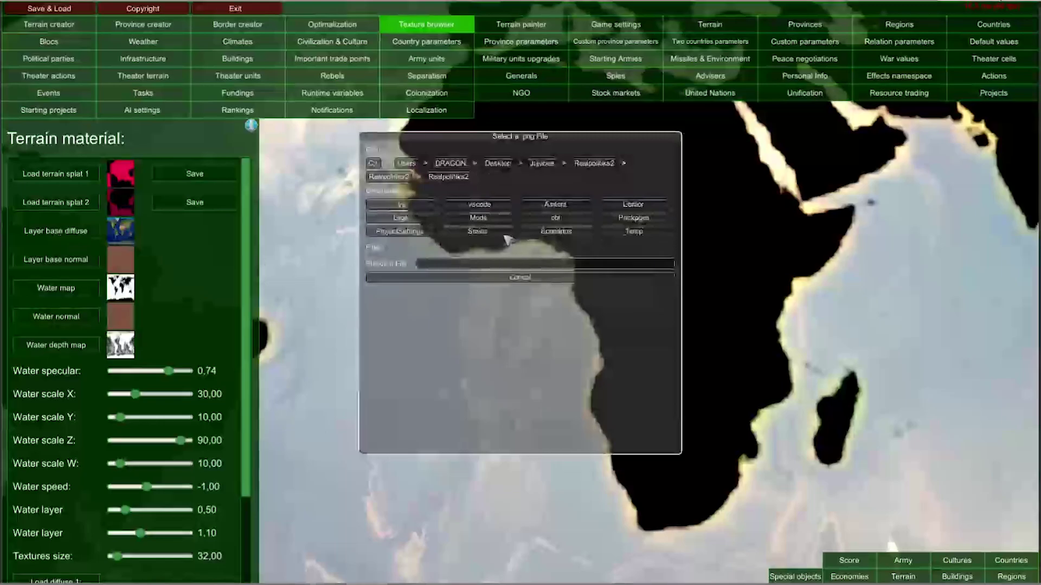
{"action": "left_click", "coordinate": [494, 223]}
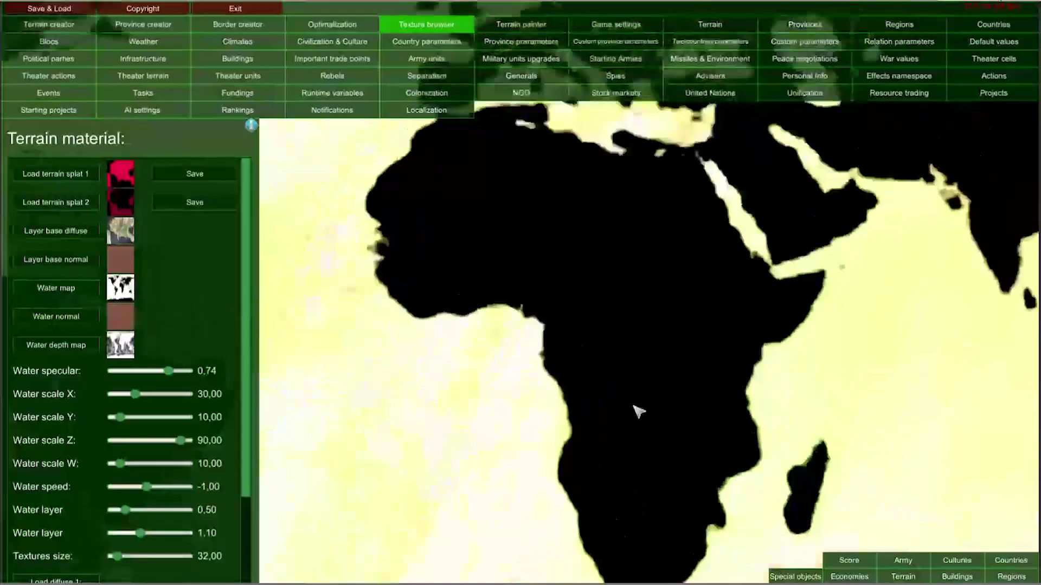
{"action": "scroll", "coordinate": [769, 342], "scroll_direction": "up", "scroll_amount": 3}
{"action": "scroll", "coordinate": [769, 343], "scroll_direction": "down", "scroll_amount": 3}
{"action": "scroll", "coordinate": [725, 243], "scroll_direction": "up", "scroll_amount": 3}
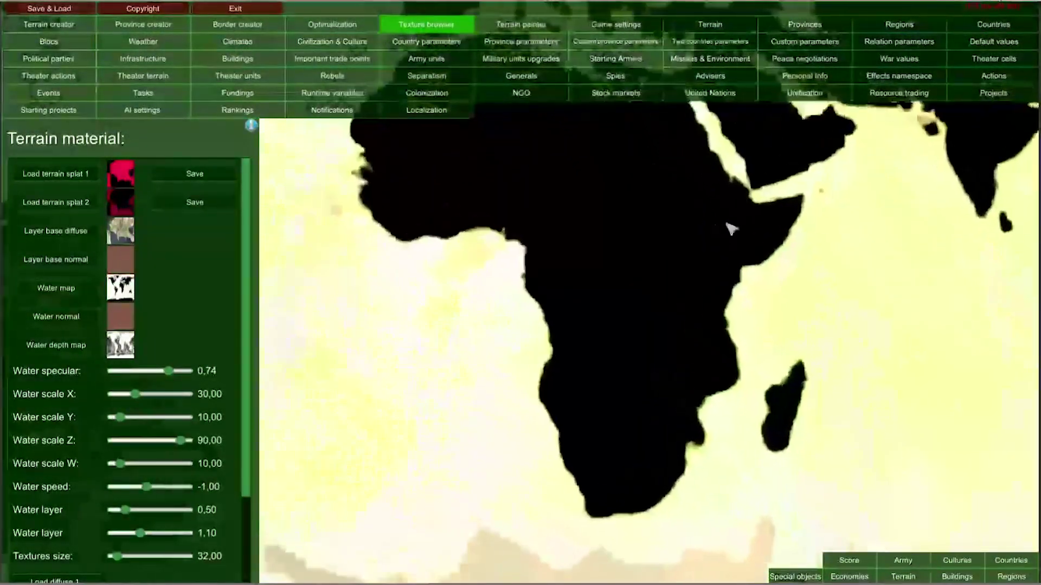
{"action": "scroll", "coordinate": [726, 242], "scroll_direction": "down", "scroll_amount": 3}
{"action": "scroll", "coordinate": [690, 301], "scroll_direction": "up", "scroll_amount": 3}
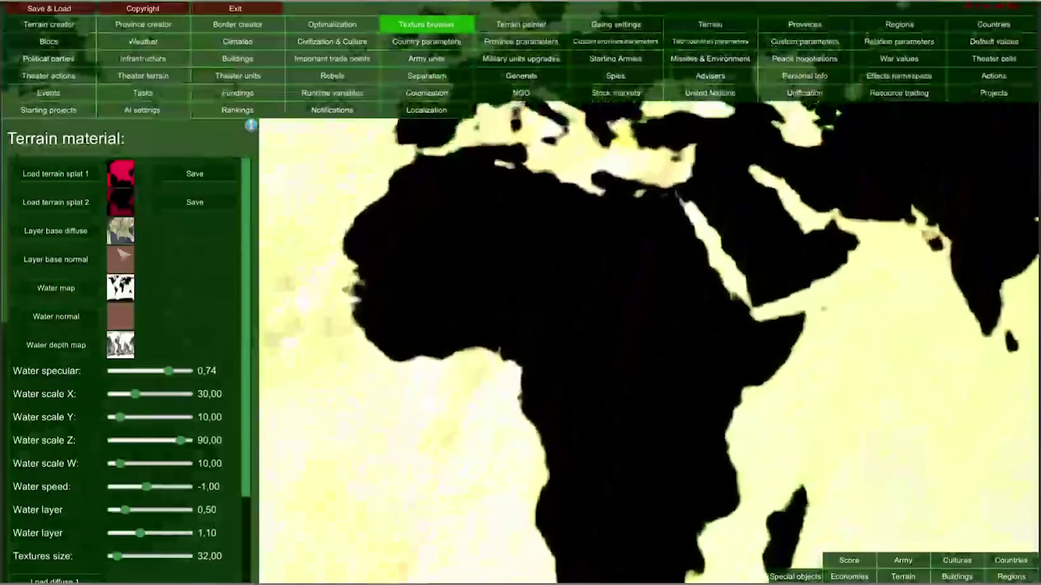
Load LAND_normal.png from the MOD folder as the layer base normal and check the map around Africa.
{"action": "left_click", "coordinate": [120, 260]}
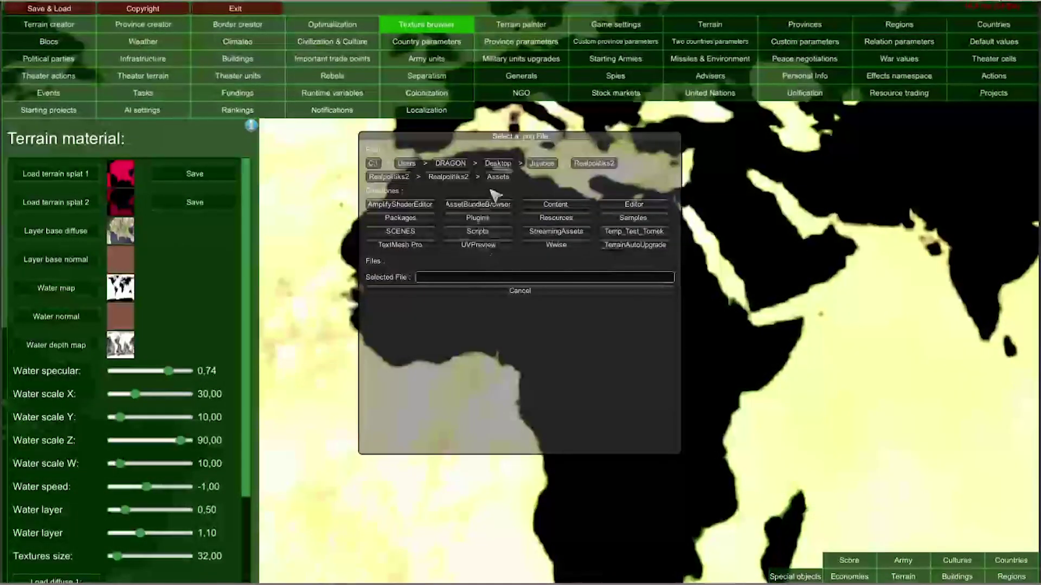
{"action": "left_click", "coordinate": [509, 291]}
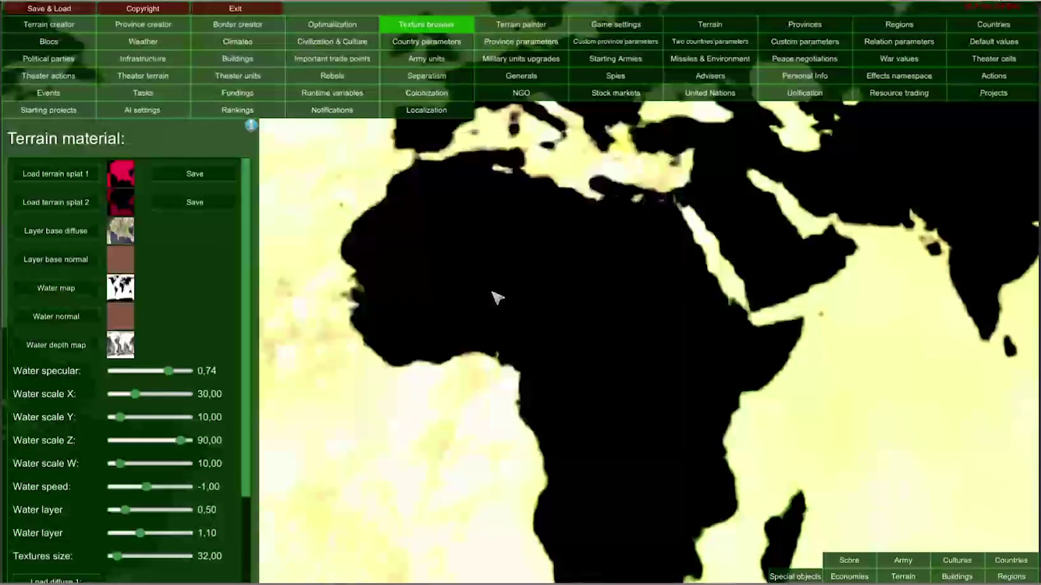
{"action": "left_click", "coordinate": [58, 260]}
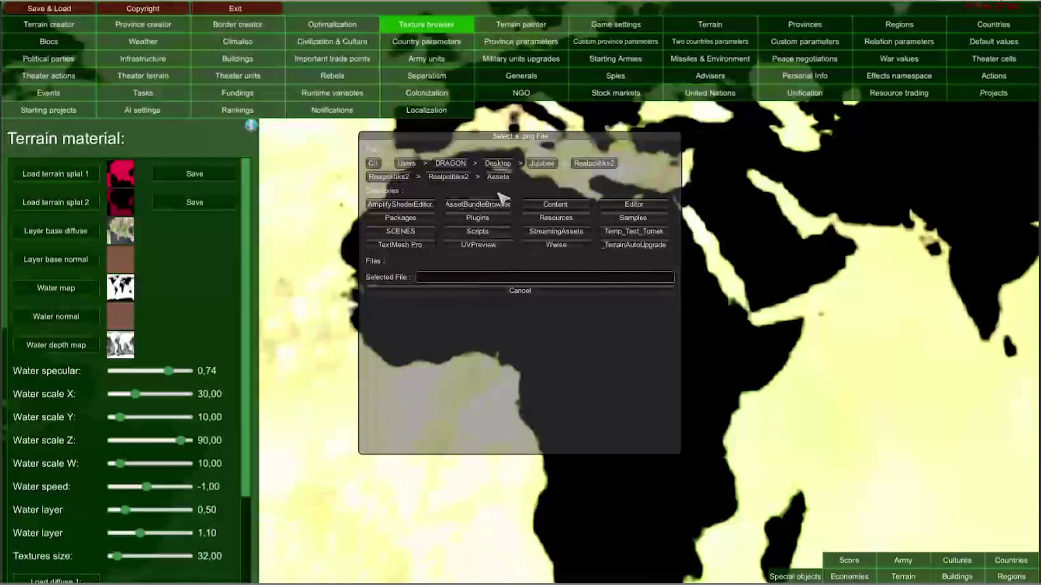
{"action": "double_click", "coordinate": [484, 181]}
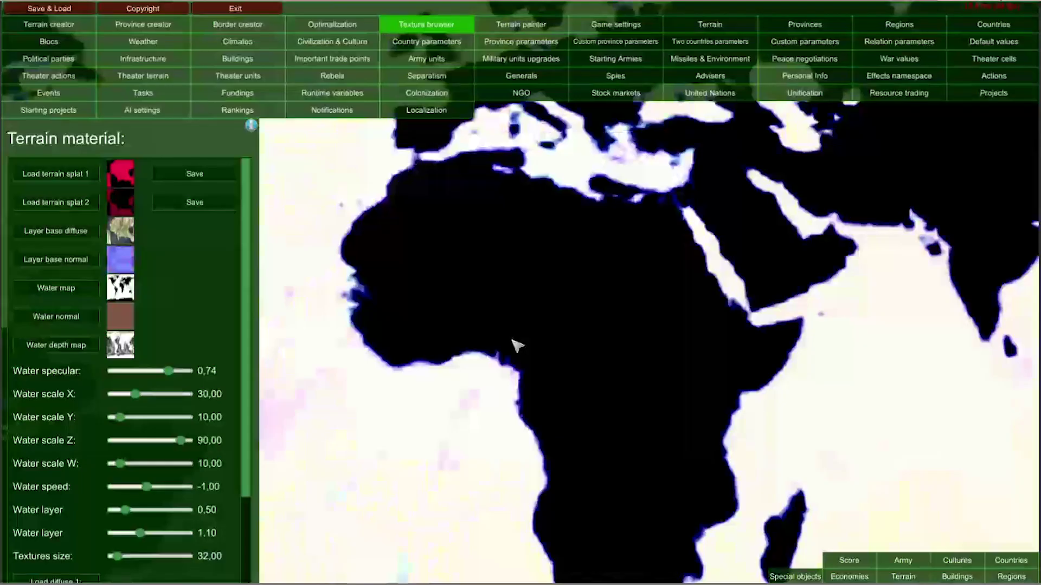
{"action": "left_click_drag", "start_coordinate": [487, 382], "coordinate": [540, 269]}
{"action": "scroll", "coordinate": [669, 223], "scroll_direction": "up", "scroll_amount": 5}
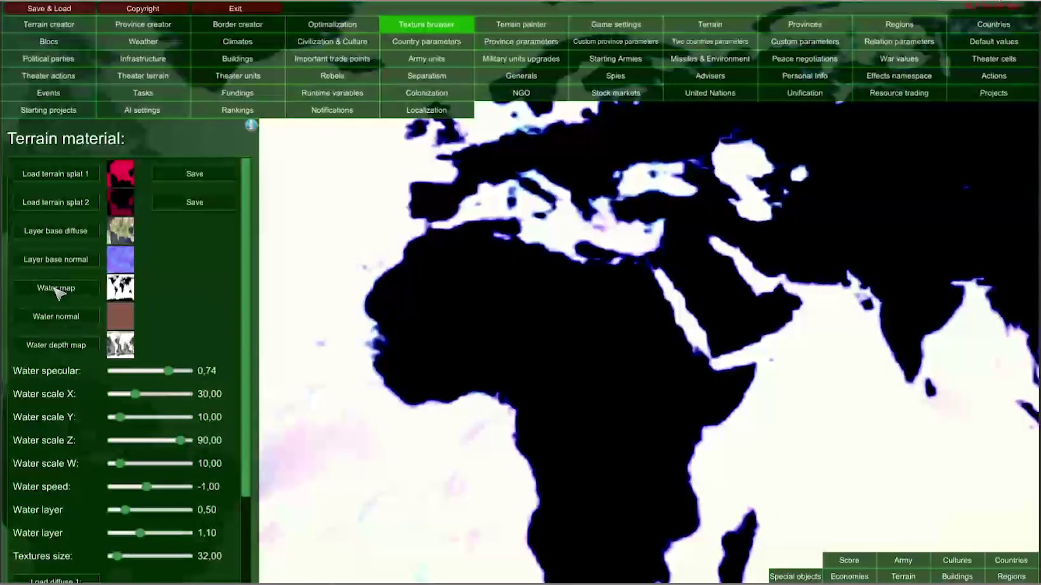
Load WATER MAP.png from the MOD folder as the water map of the terrain material.
{"action": "left_click", "coordinate": [56, 289]}
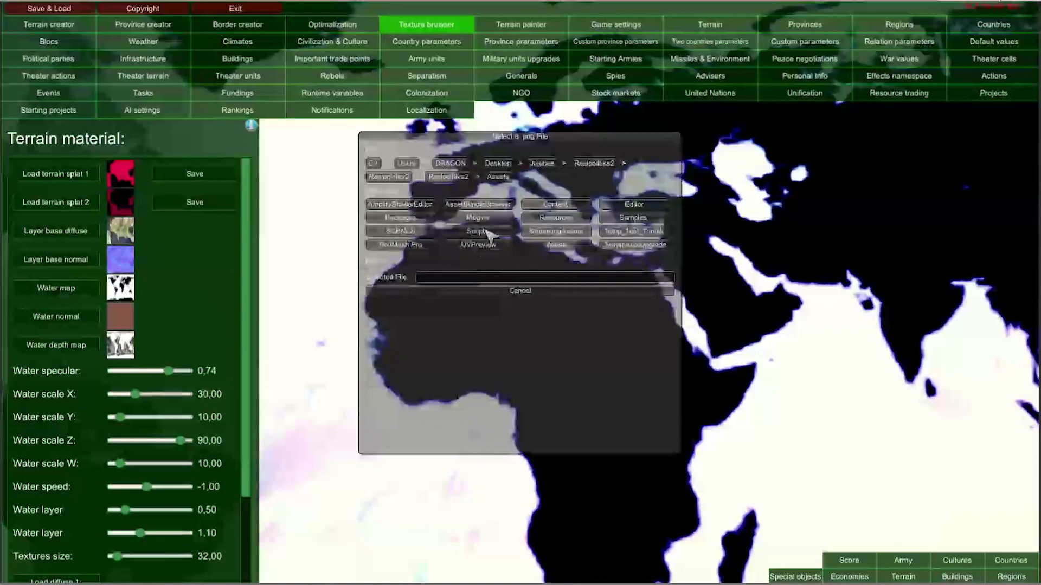
{"action": "double_click", "coordinate": [481, 237]}
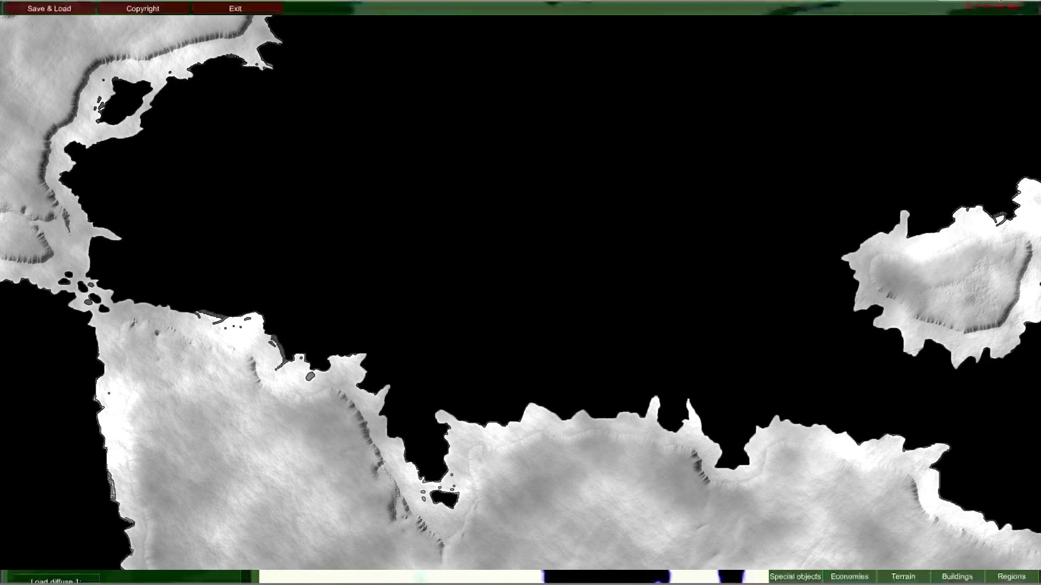
{"action": "left_click", "coordinate": [484, 344]}
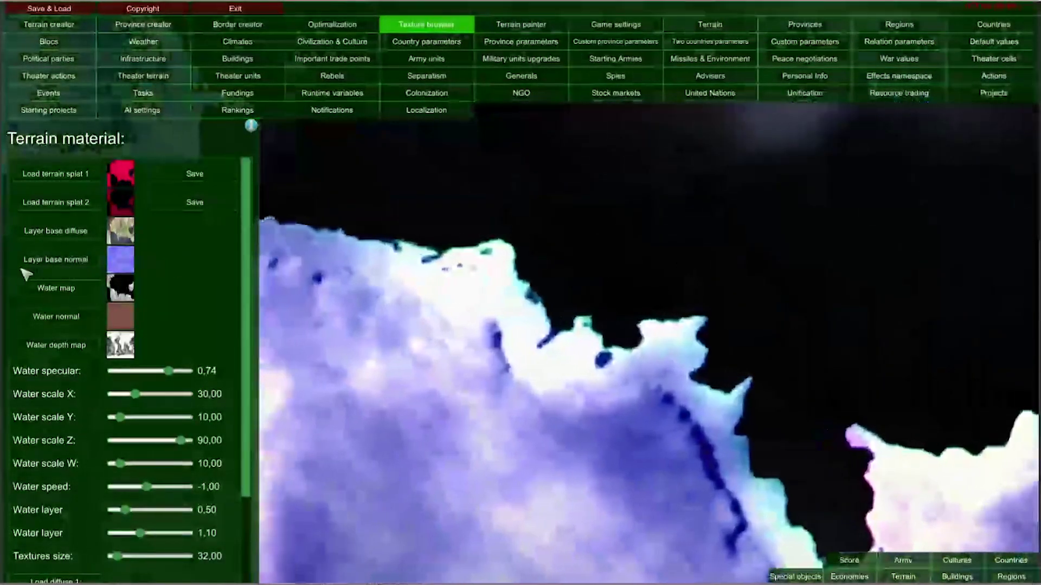
Load WATER NORMAL.png as the water normal and WATER DEPTH.png as the water depth map.
{"action": "left_click", "coordinate": [60, 318]}
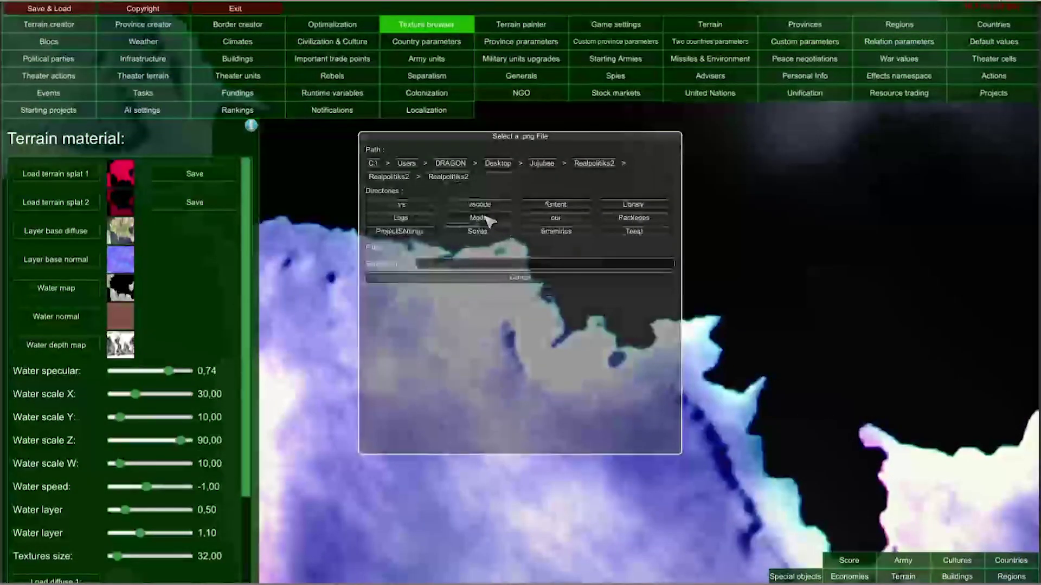
{"action": "left_click", "coordinate": [488, 220]}
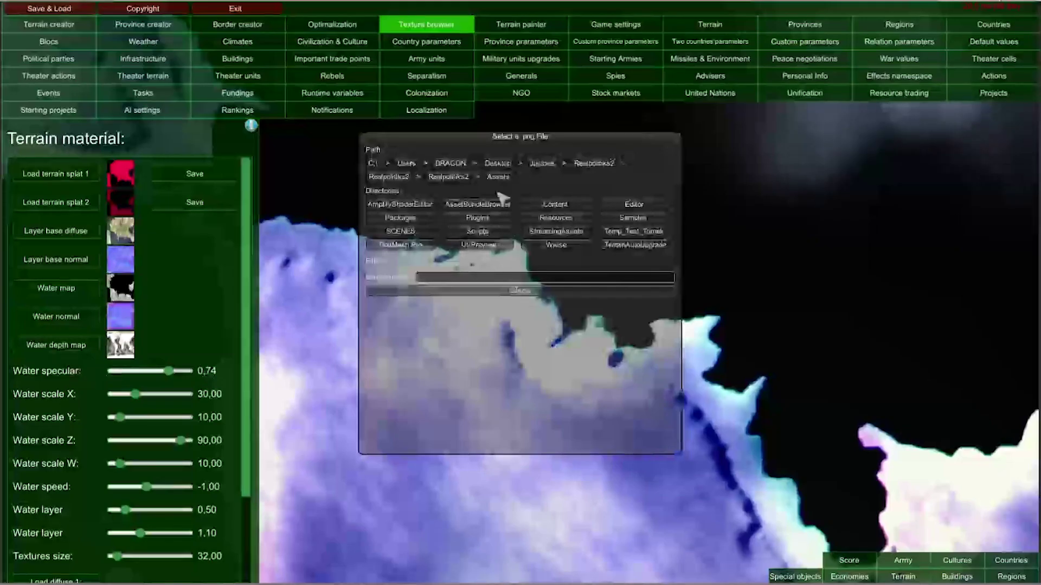
{"action": "left_click", "coordinate": [461, 178]}
{"action": "left_click", "coordinate": [498, 242]}
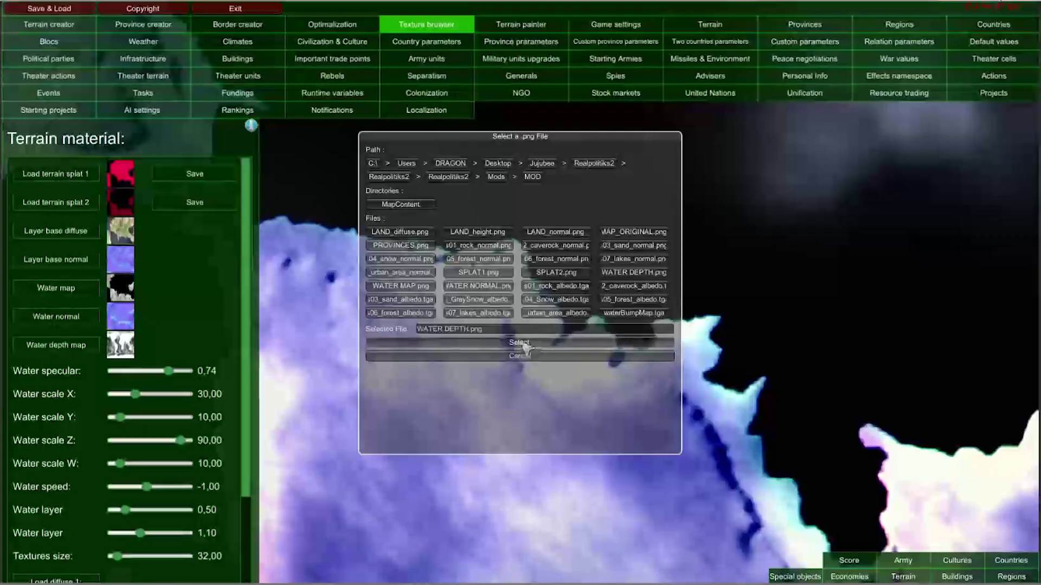
{"action": "left_click", "coordinate": [516, 344]}
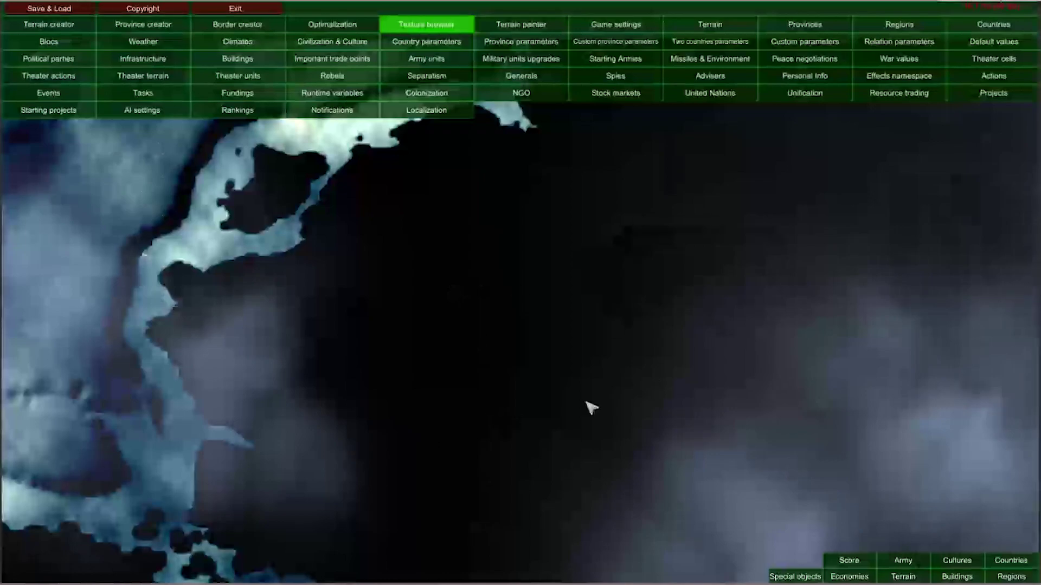
Set the second water layer value of the terrain material to 0,08.
{"action": "key", "text": "Down"}
{"action": "scroll", "coordinate": [580, 482], "scroll_direction": "up", "scroll_amount": 2}
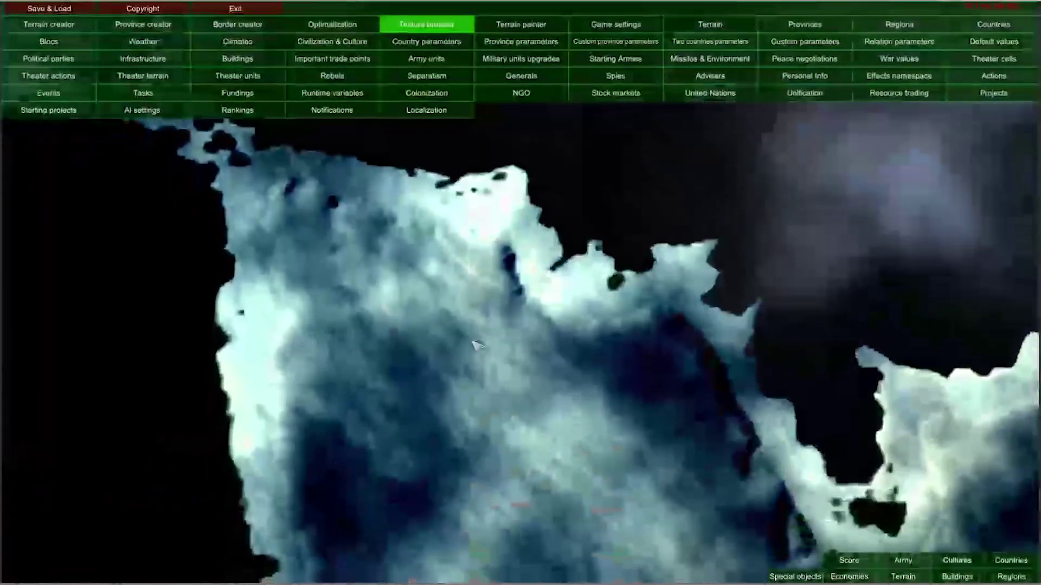
{"action": "scroll", "coordinate": [453, 334], "scroll_direction": "down", "scroll_amount": 2}
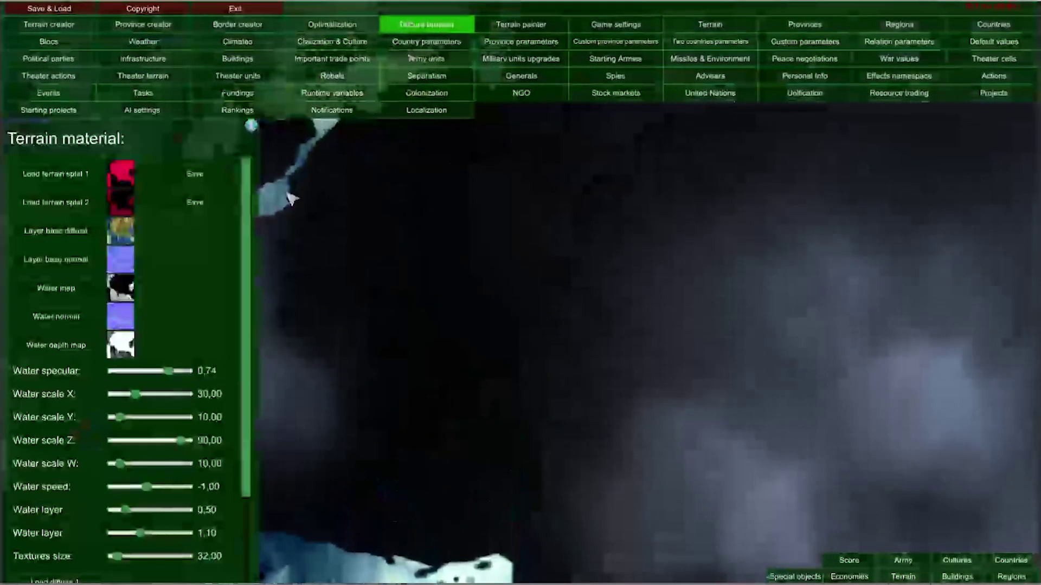
{"action": "scroll", "coordinate": [92, 232], "scroll_direction": "down", "scroll_amount": 5}
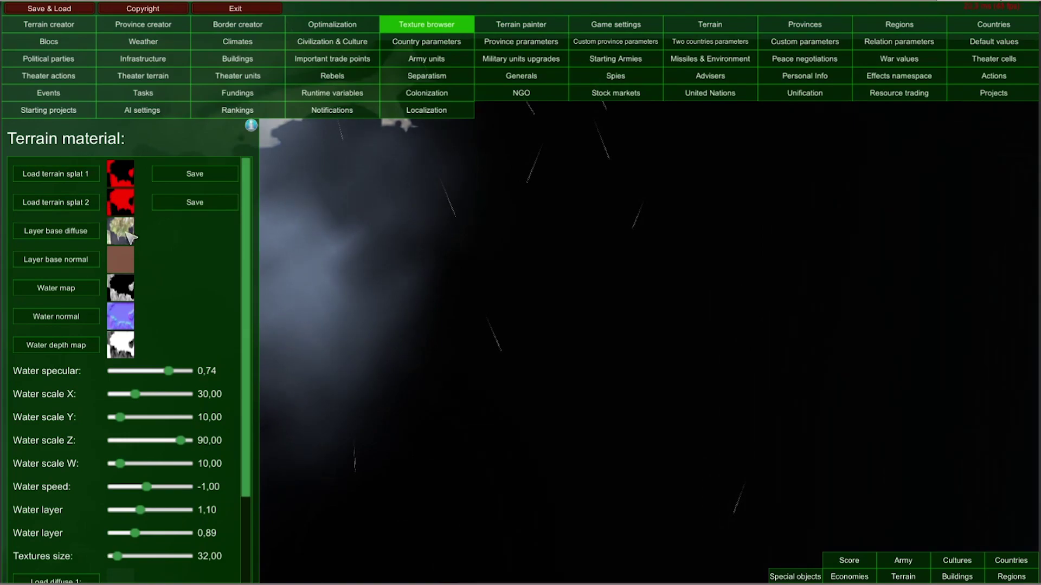
{"action": "left_click_drag", "start_coordinate": [253, 328], "coordinate": [248, 358]}
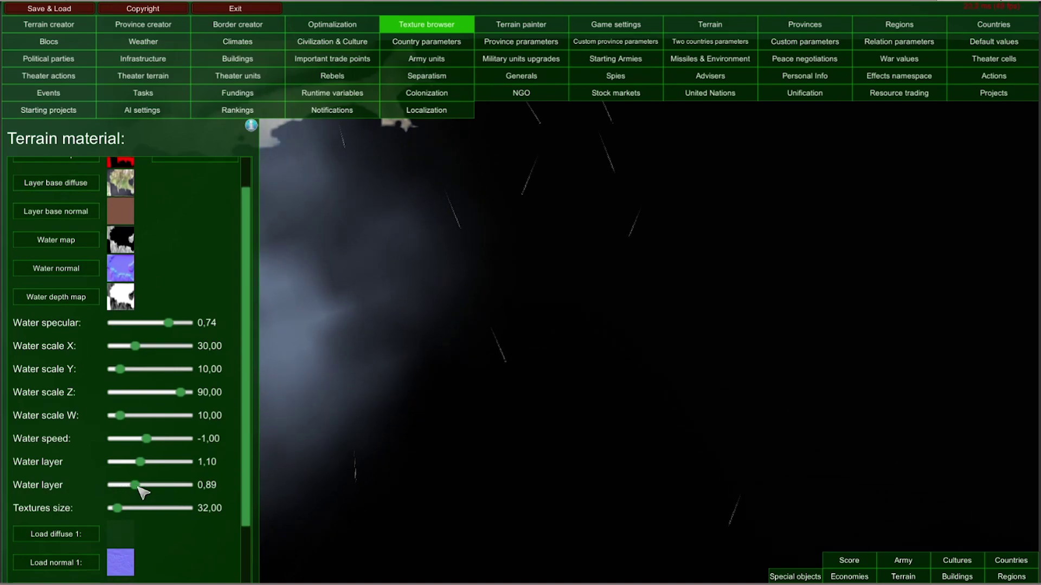
{"action": "left_click_drag", "start_coordinate": [140, 487], "coordinate": [118, 487]}
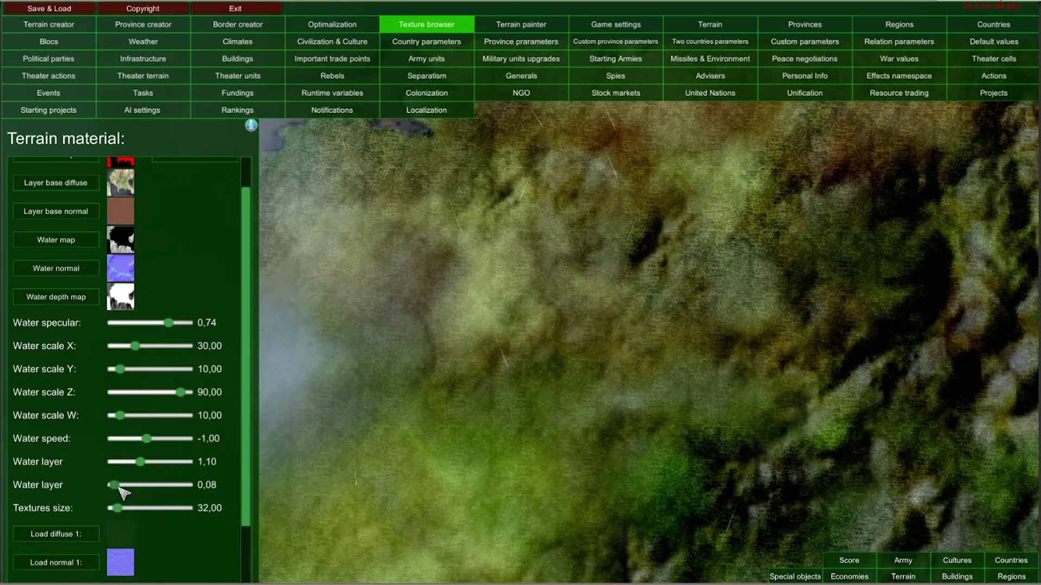
Examine the textured land, mountains and coastlines on the map, and review the diffuse and normal texture slots of the terrain material.
{"action": "scroll", "coordinate": [634, 406], "scroll_direction": "down", "scroll_amount": 5}
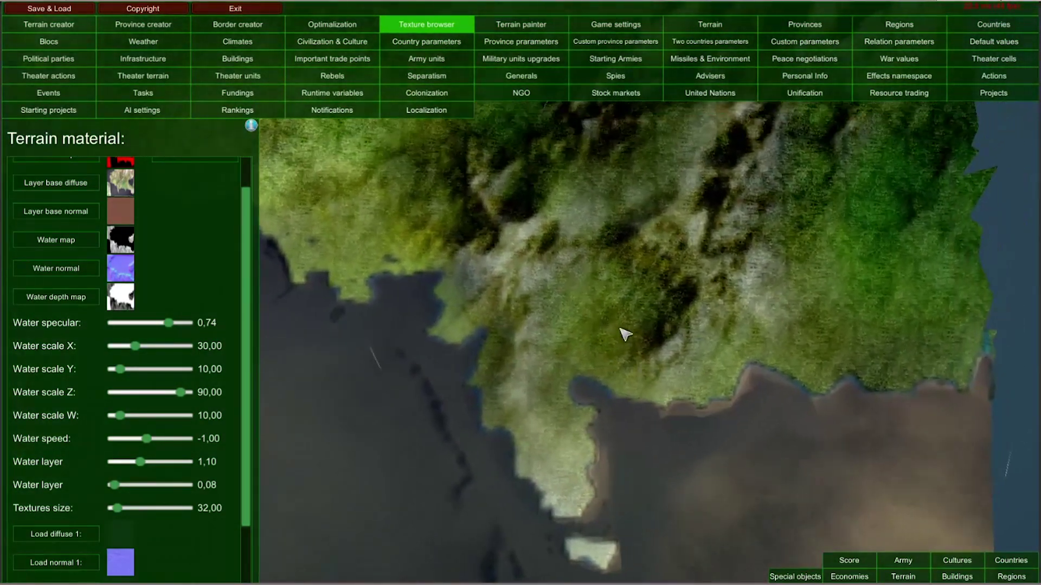
{"action": "left_click_drag", "start_coordinate": [619, 328], "coordinate": [362, 328]}
{"action": "mouse_move", "coordinate": [889, 325]}
{"action": "left_mouse_down"}
{"action": "mouse_move", "coordinate": [704, 321]}
{"action": "mouse_move", "coordinate": [542, 271]}
{"action": "left_mouse_up"}
{"action": "left_click_drag", "start_coordinate": [726, 419], "coordinate": [692, 468]}
{"action": "mouse_move", "coordinate": [520, 163]}
{"action": "left_mouse_down"}
{"action": "mouse_move", "coordinate": [453, 283]}
{"action": "mouse_move", "coordinate": [483, 441]}
{"action": "left_mouse_up"}
{"action": "mouse_move", "coordinate": [813, 195]}
{"action": "left_mouse_down"}
{"action": "mouse_move", "coordinate": [778, 332]}
{"action": "mouse_move", "coordinate": [561, 504]}
{"action": "mouse_move", "coordinate": [658, 450]}
{"action": "mouse_move", "coordinate": [732, 451]}
{"action": "left_mouse_up"}
{"action": "left_click_drag", "start_coordinate": [439, 282], "coordinate": [702, 486]}
{"action": "left_click_drag", "start_coordinate": [558, 300], "coordinate": [670, 301]}
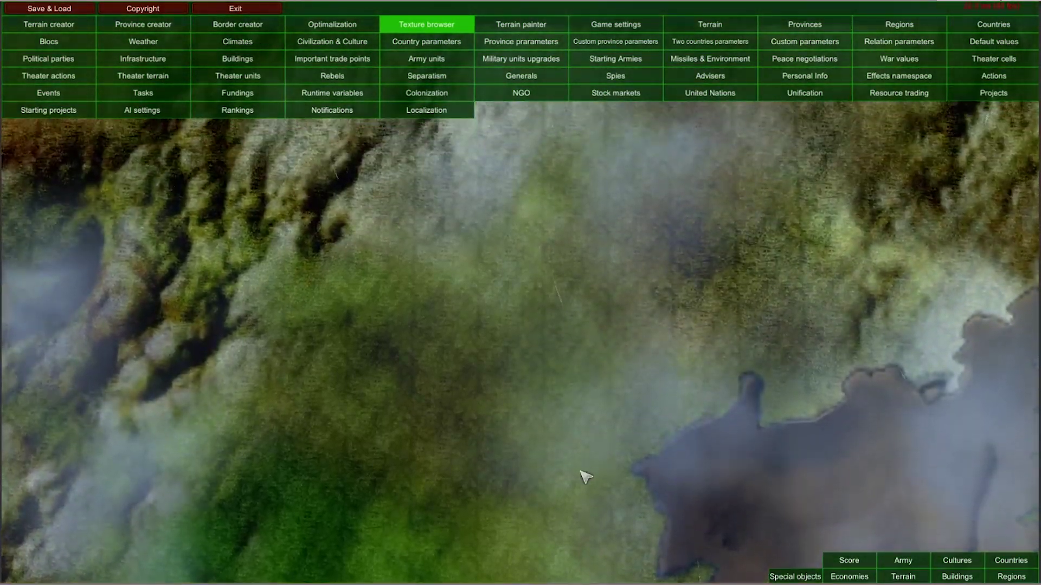
{"action": "left_click_drag", "start_coordinate": [583, 476], "coordinate": [551, 158]}
{"action": "left_click_drag", "start_coordinate": [587, 196], "coordinate": [427, 327]}
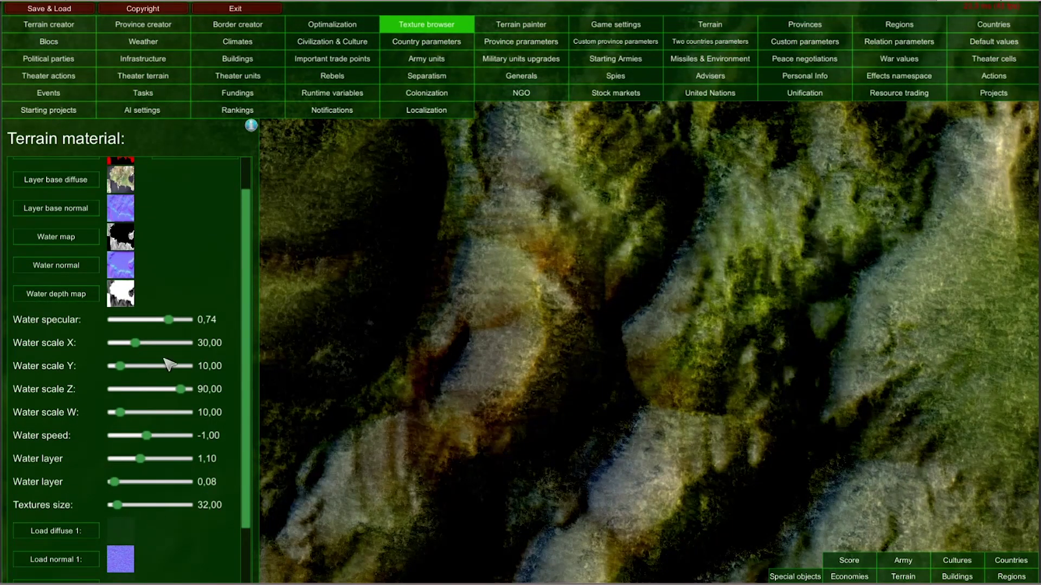
{"action": "left_click_drag", "start_coordinate": [251, 456], "coordinate": [249, 569]}
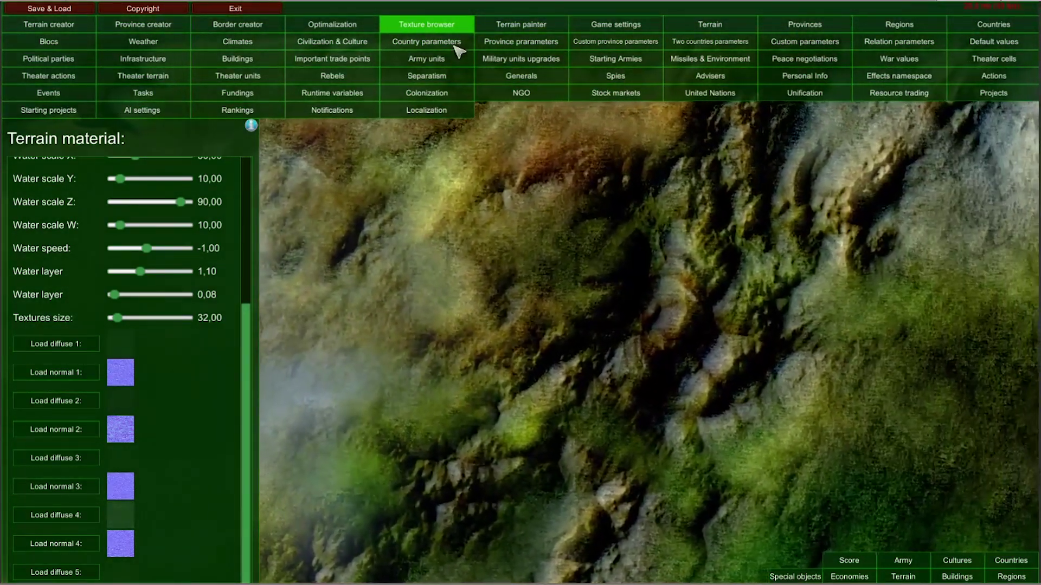
{"action": "left_click", "coordinate": [442, 25]}
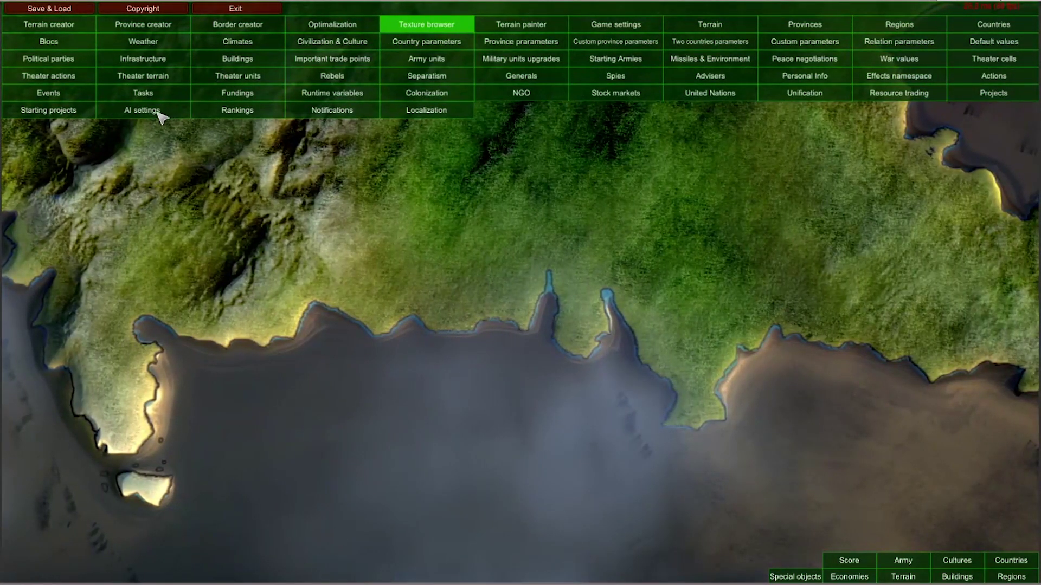
Load PROVINCES.png from the MOD folder as the province texture and cache its colors.
{"action": "left_click", "coordinate": [150, 30]}
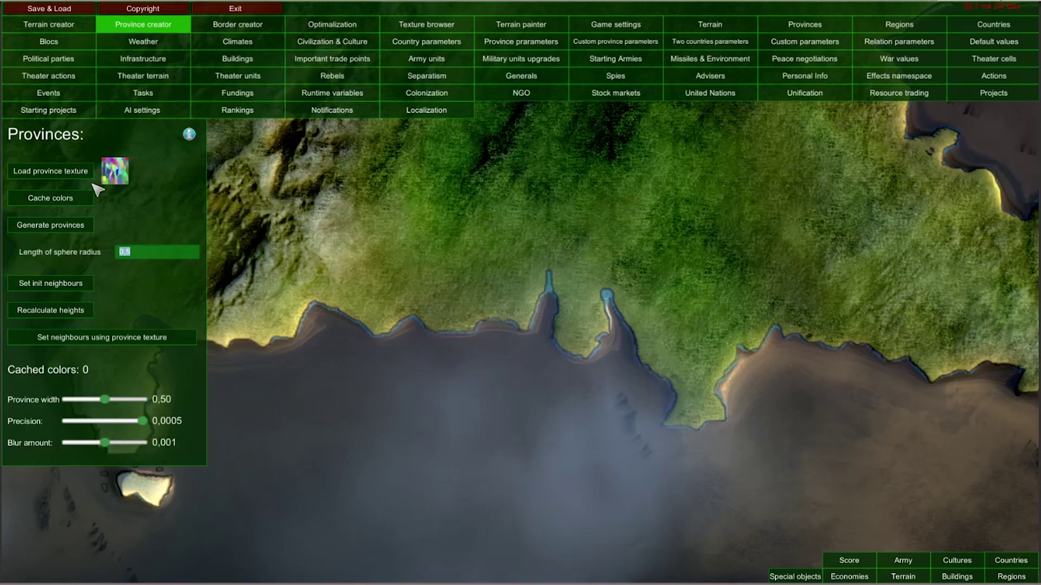
{"action": "left_click", "coordinate": [50, 171]}
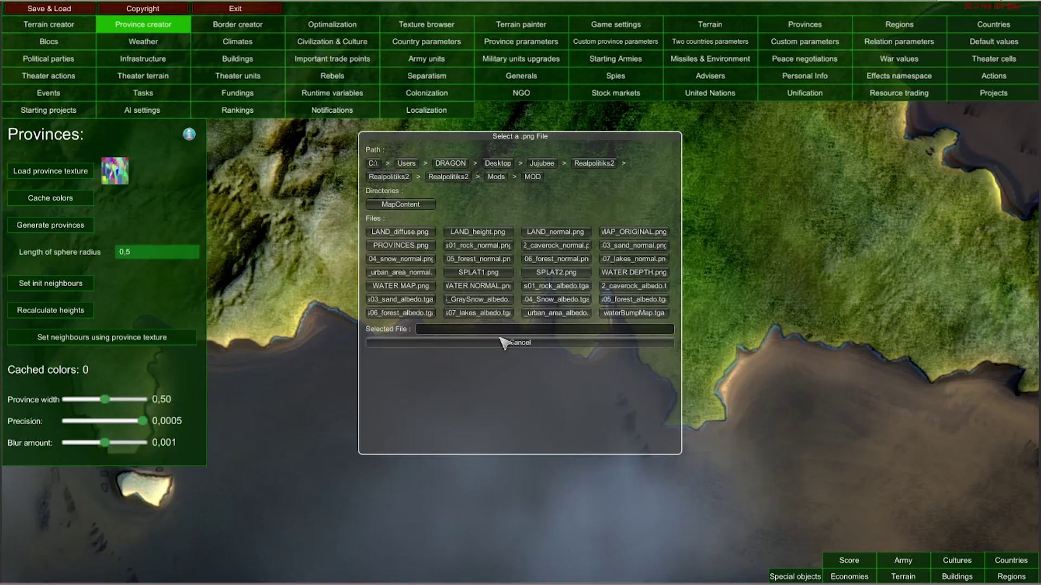
{"action": "left_click", "coordinate": [400, 245]}
{"action": "left_click", "coordinate": [450, 343]}
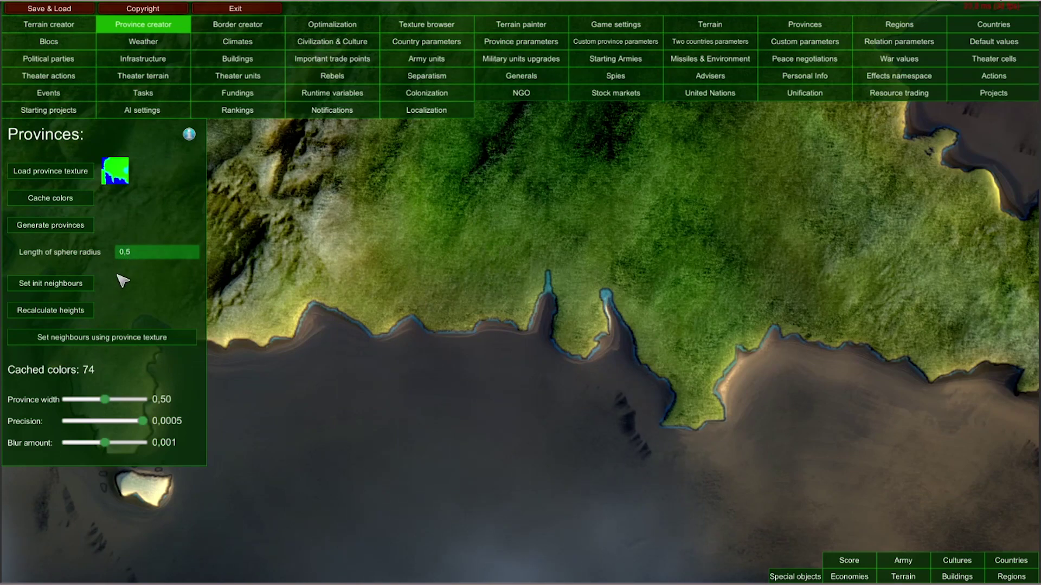
Generate the provinces from the cached texture colors and inspect the coastline on the map.
{"action": "left_click", "coordinate": [53, 230]}
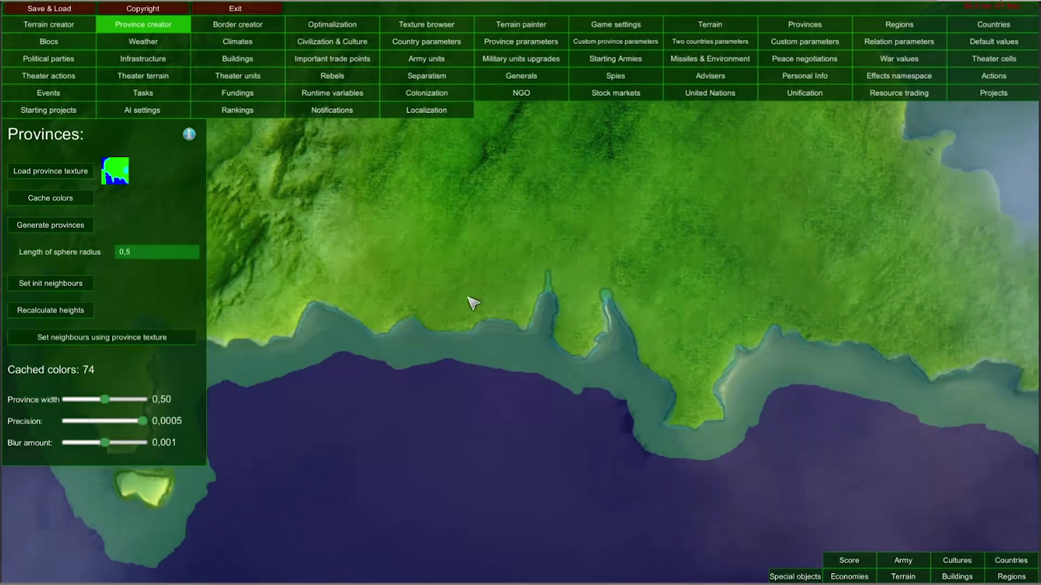
{"action": "key", "text": "a"}
{"action": "key", "text": "d"}
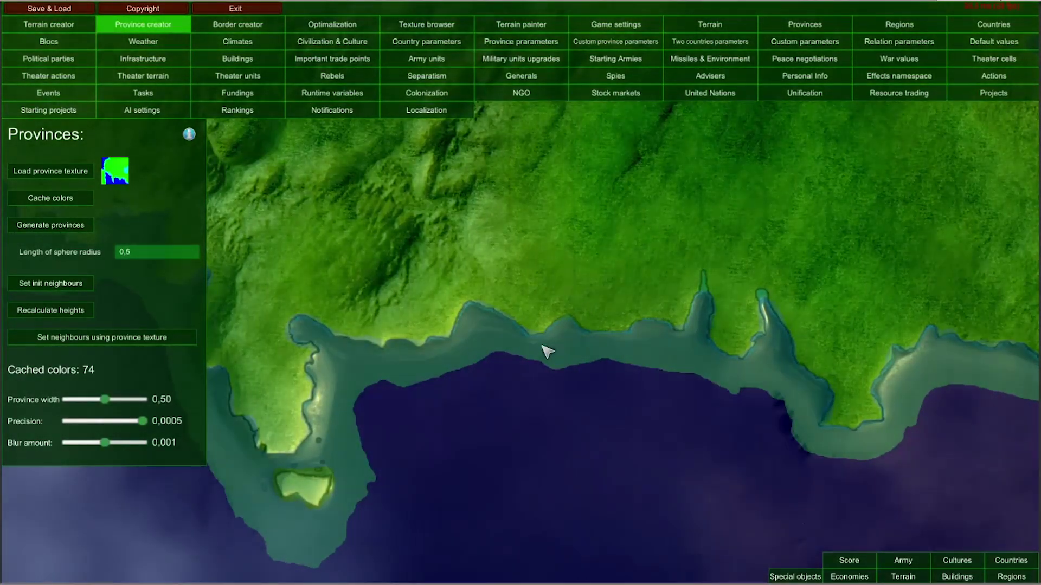
{"action": "key", "text": "d"}
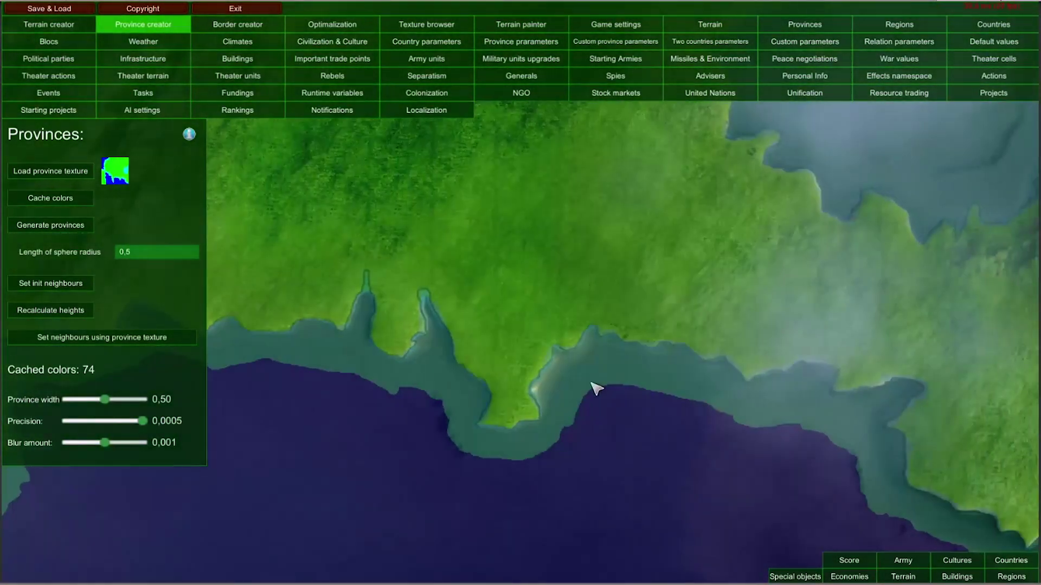
{"action": "scroll", "coordinate": [734, 388], "scroll_direction": "up", "scroll_amount": 3}
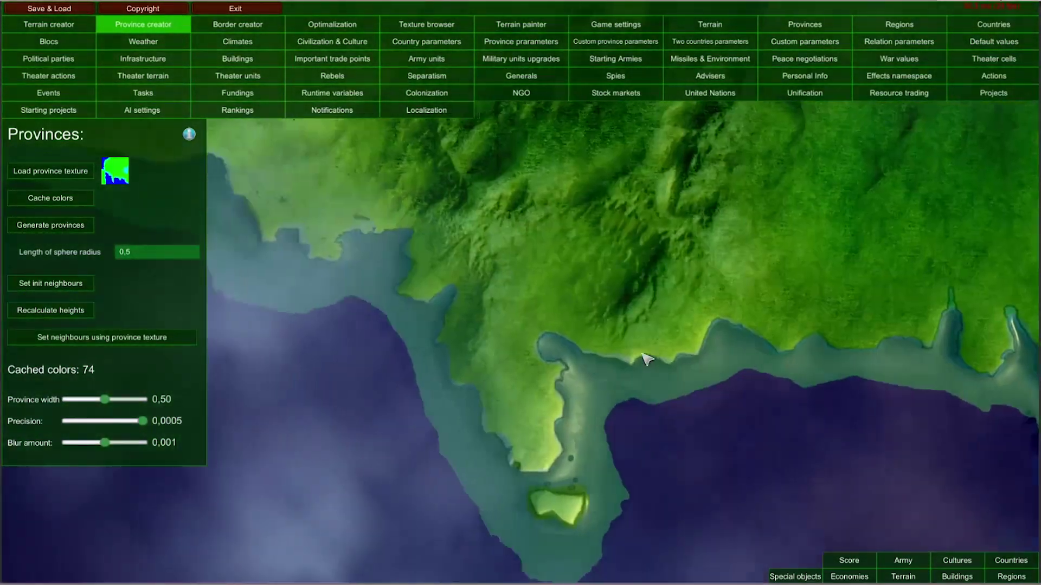
{"action": "key", "text": "a"}
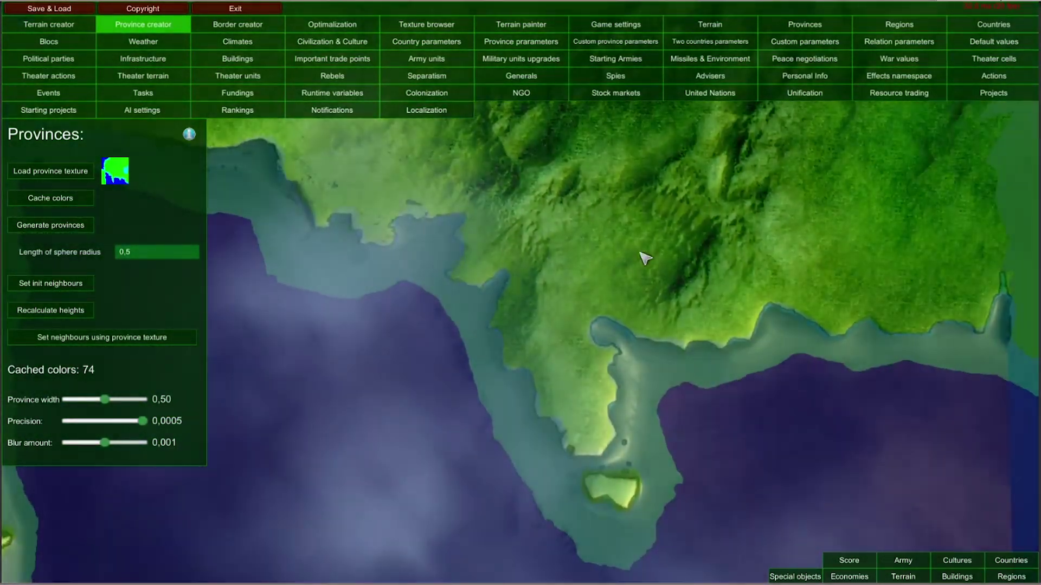
Review the generated provinces from first to last in the province editor and the sphere radius setting used for province creation.
{"action": "left_click", "coordinate": [177, 30]}
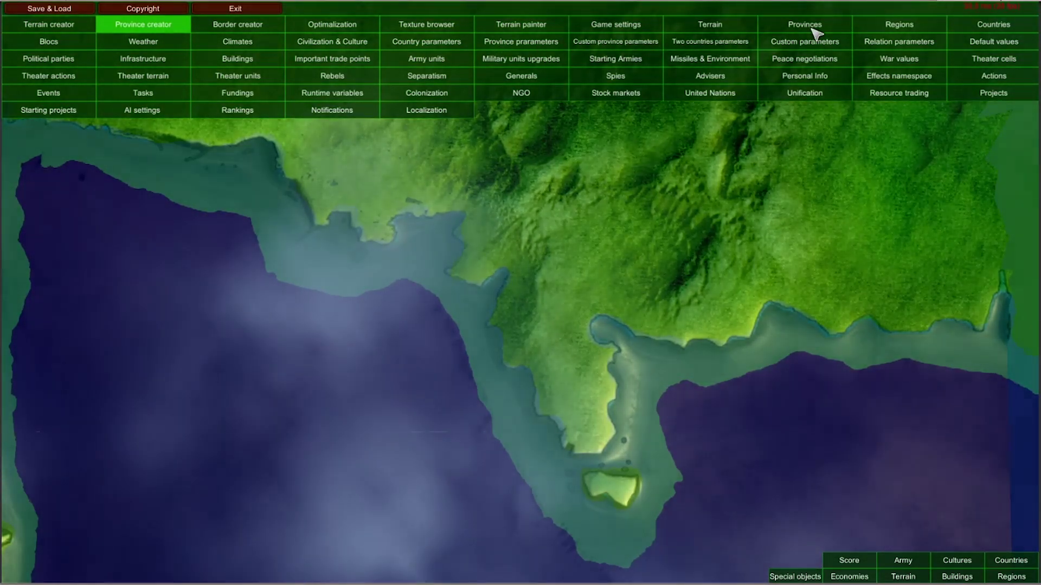
{"action": "left_click", "coordinate": [812, 30]}
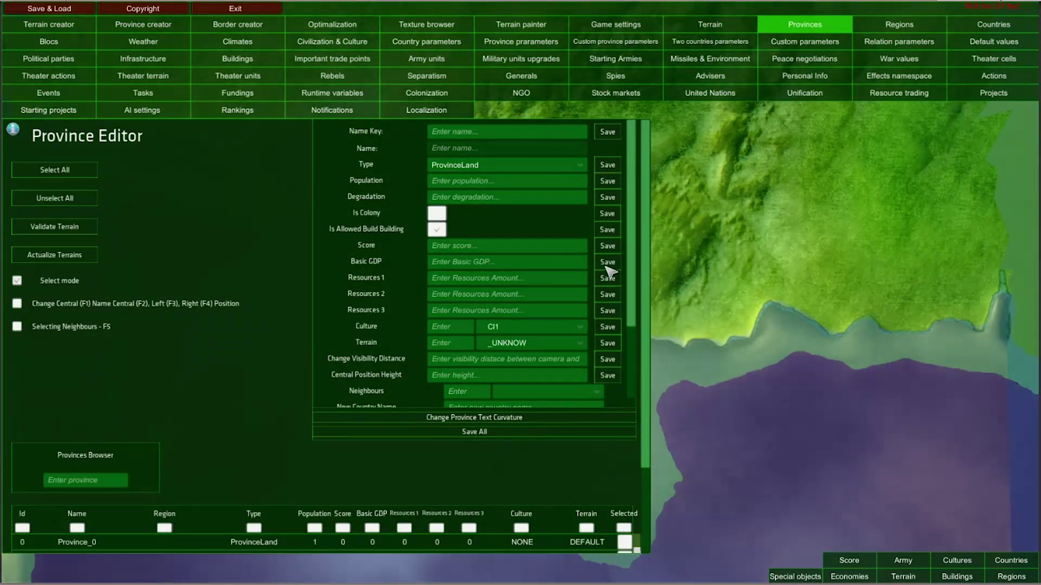
{"action": "left_click_drag", "start_coordinate": [644, 389], "coordinate": [651, 532]}
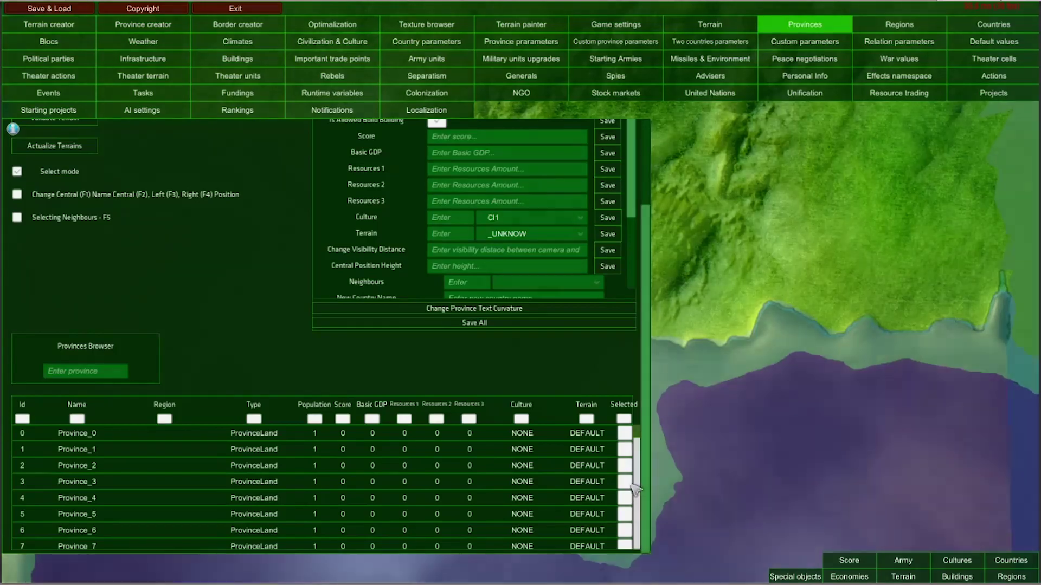
{"action": "left_click_drag", "start_coordinate": [644, 467], "coordinate": [652, 572]}
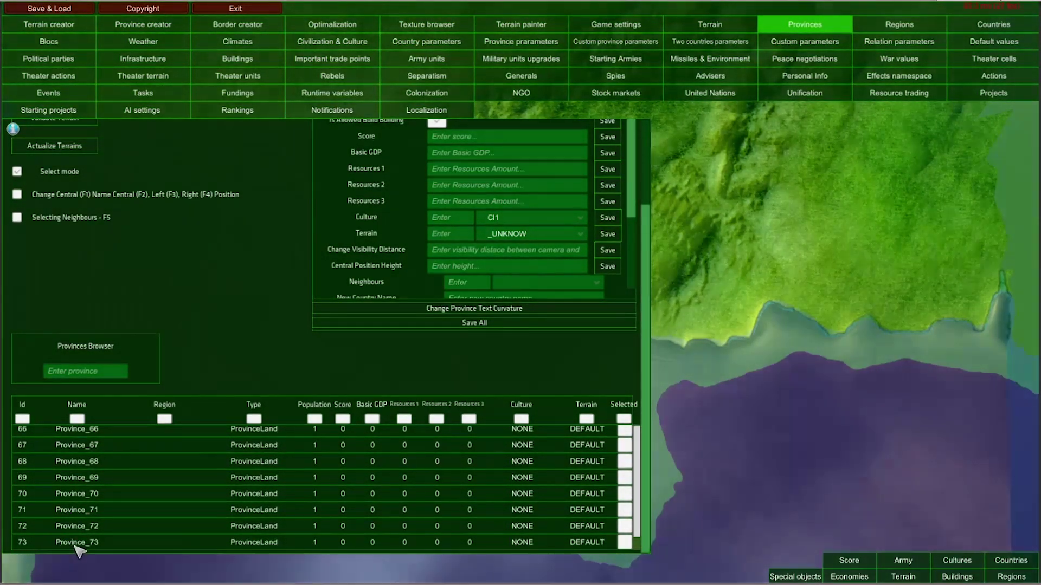
{"action": "left_click_drag", "start_coordinate": [644, 528], "coordinate": [645, 426]}
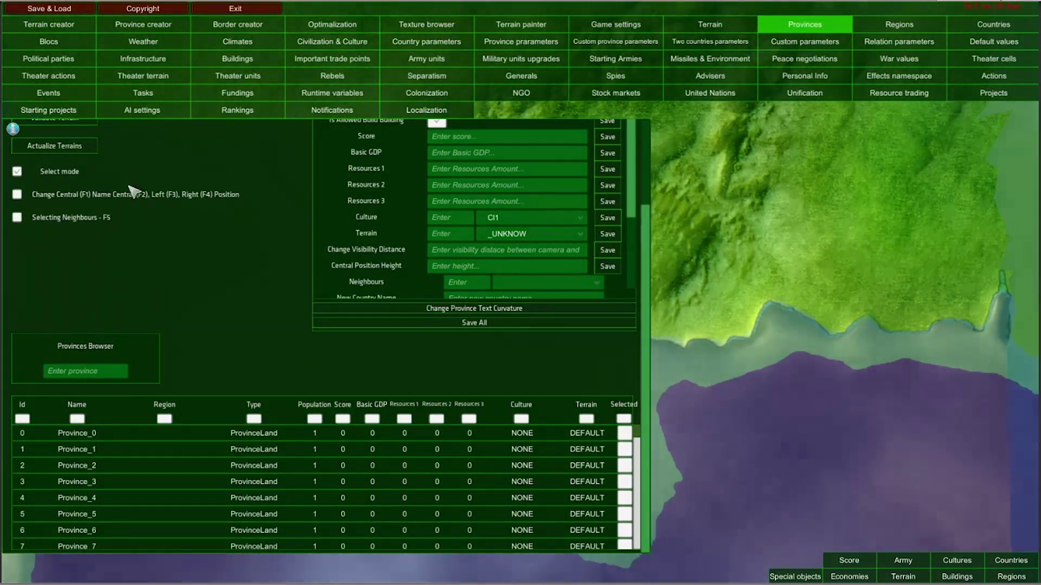
{"action": "left_click", "coordinate": [144, 29]}
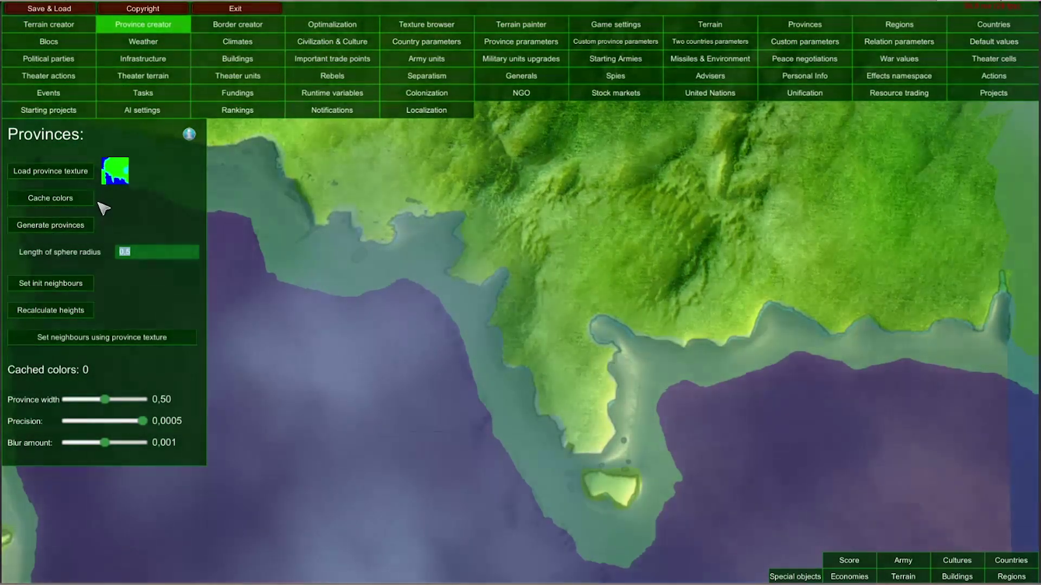
{"action": "left_click", "coordinate": [174, 252]}
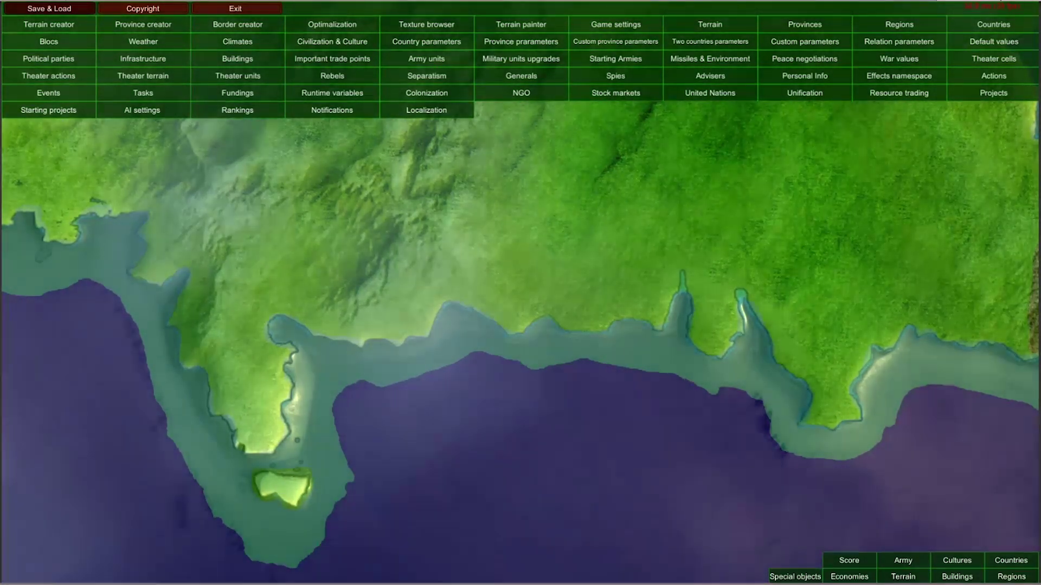
Optimize the provinces with aggressiveness 8,00 and a remaining triangle share of 0,25, and create the UVs.
{"action": "left_click", "coordinate": [336, 30]}
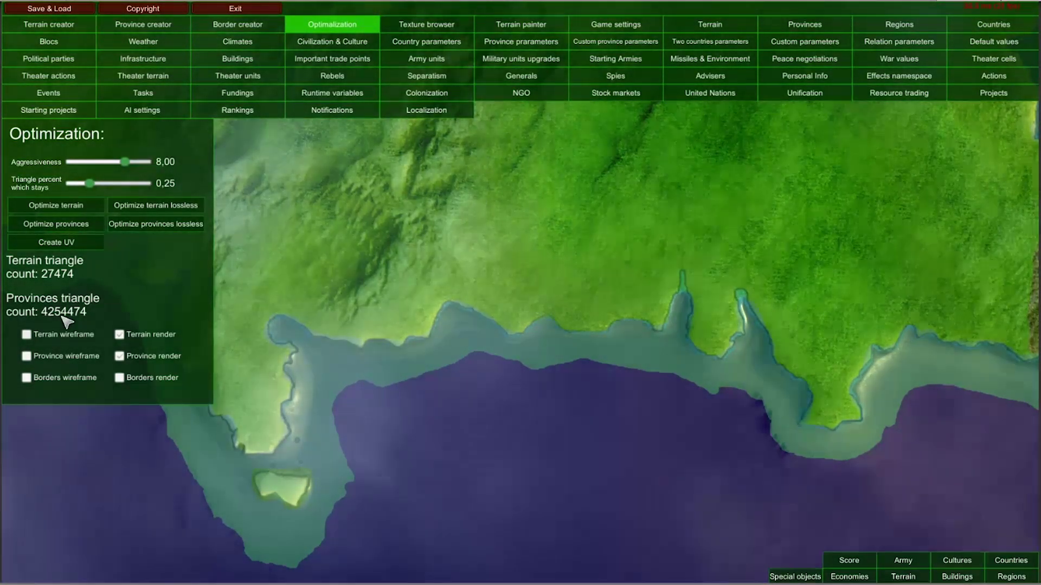
{"action": "left_click", "coordinate": [74, 230]}
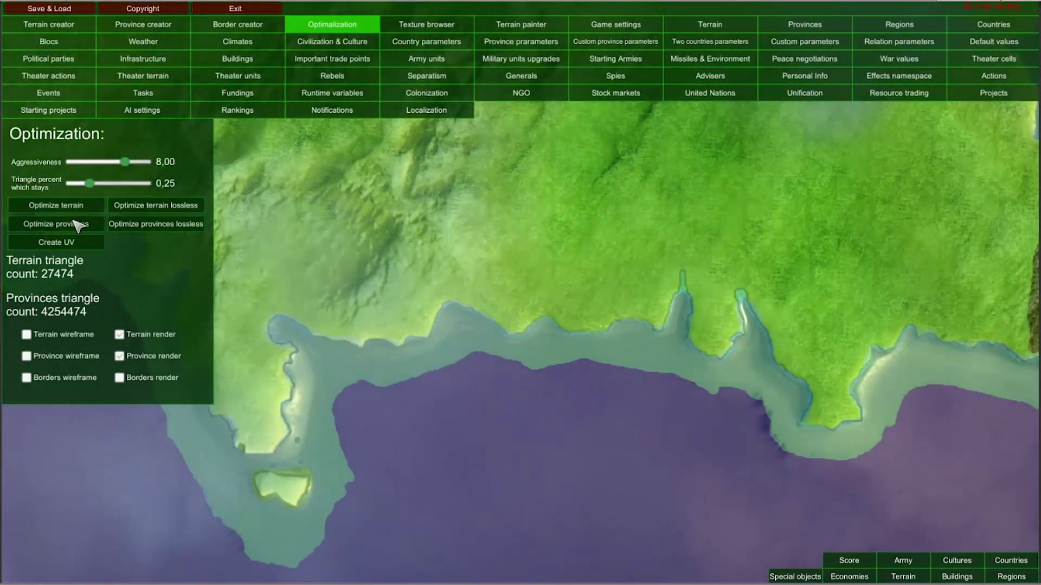
{"action": "left_click", "coordinate": [260, 30]}
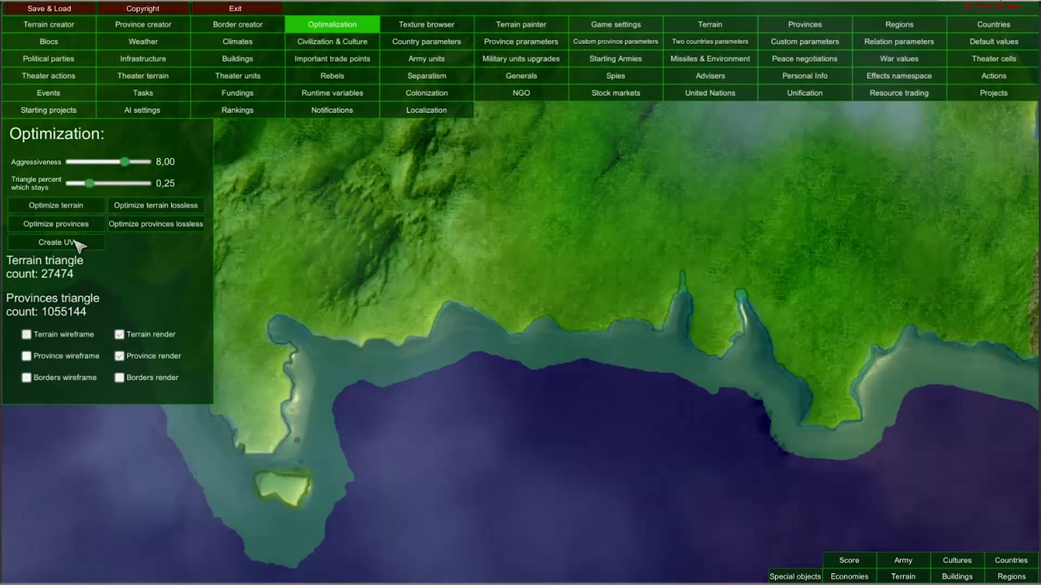
{"action": "left_click", "coordinate": [77, 245]}
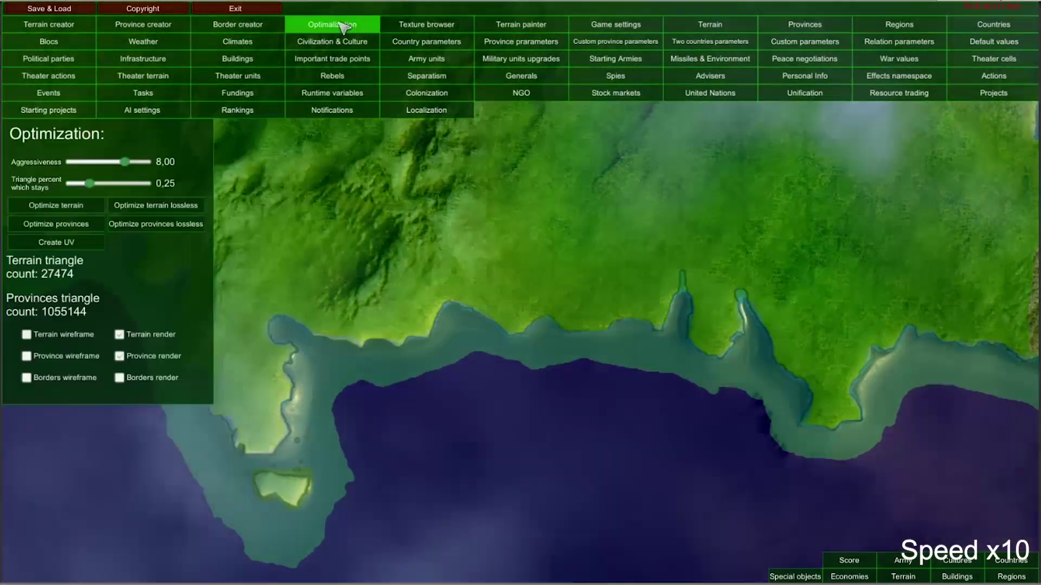
Optimize the provinces two more times with the same settings, refreshing the triangle count after each pass.
{"action": "left_click", "coordinate": [57, 224]}
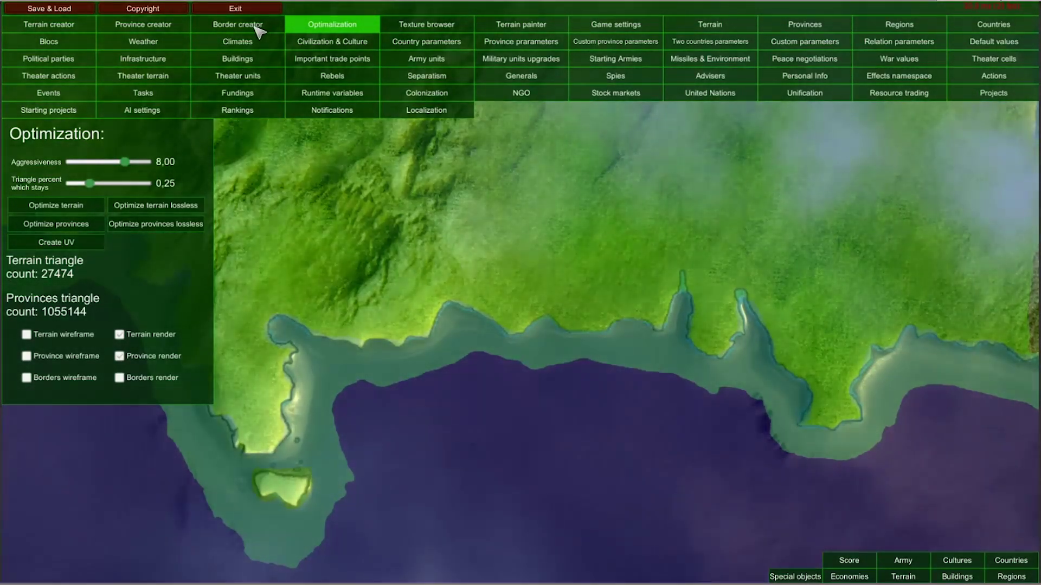
{"action": "left_click", "coordinate": [256, 27]}
{"action": "left_click", "coordinate": [318, 26]}
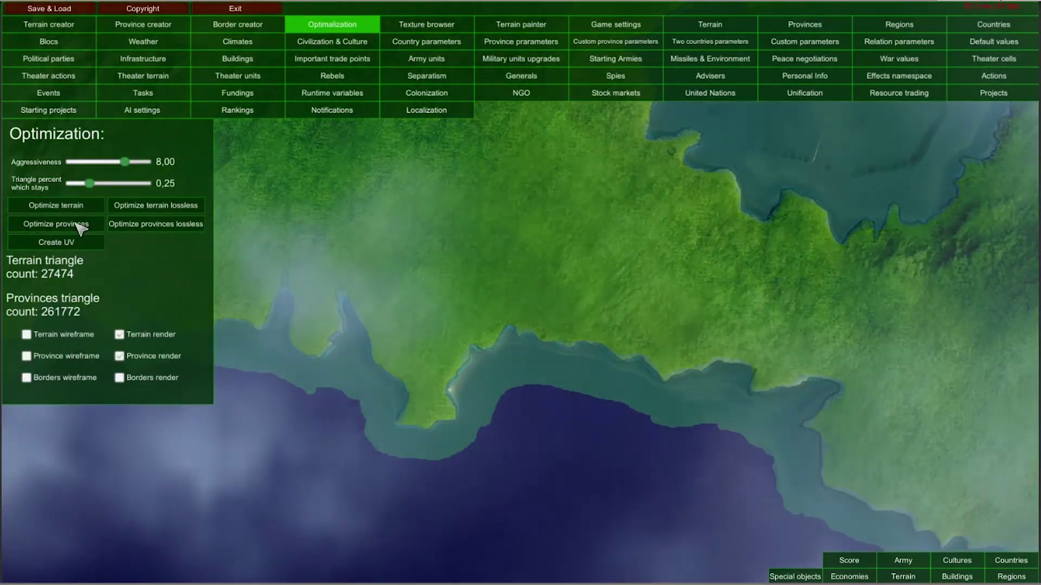
{"action": "left_click", "coordinate": [80, 226]}
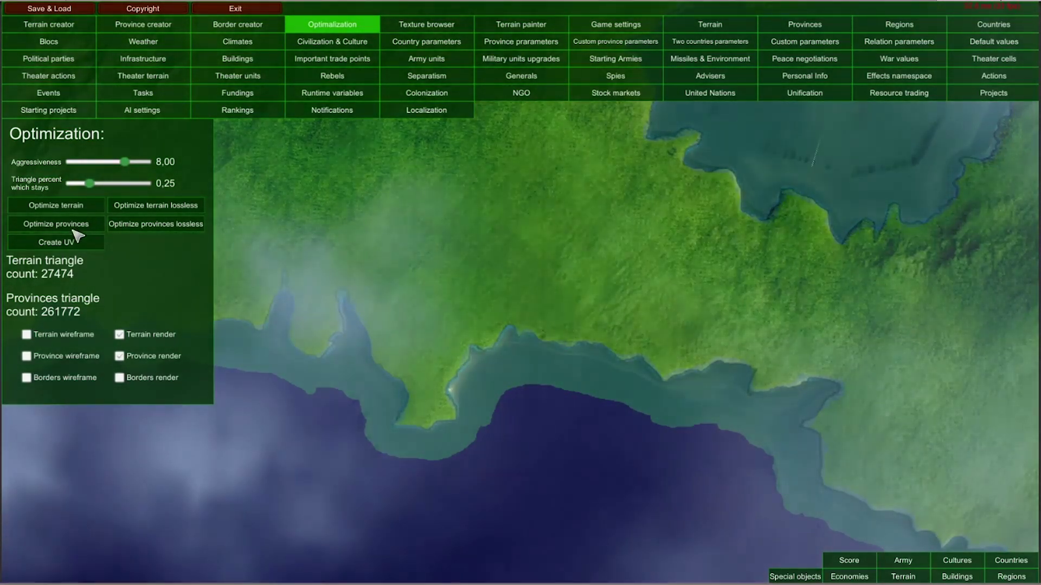
{"action": "left_click", "coordinate": [260, 28]}
{"action": "left_click", "coordinate": [305, 27]}
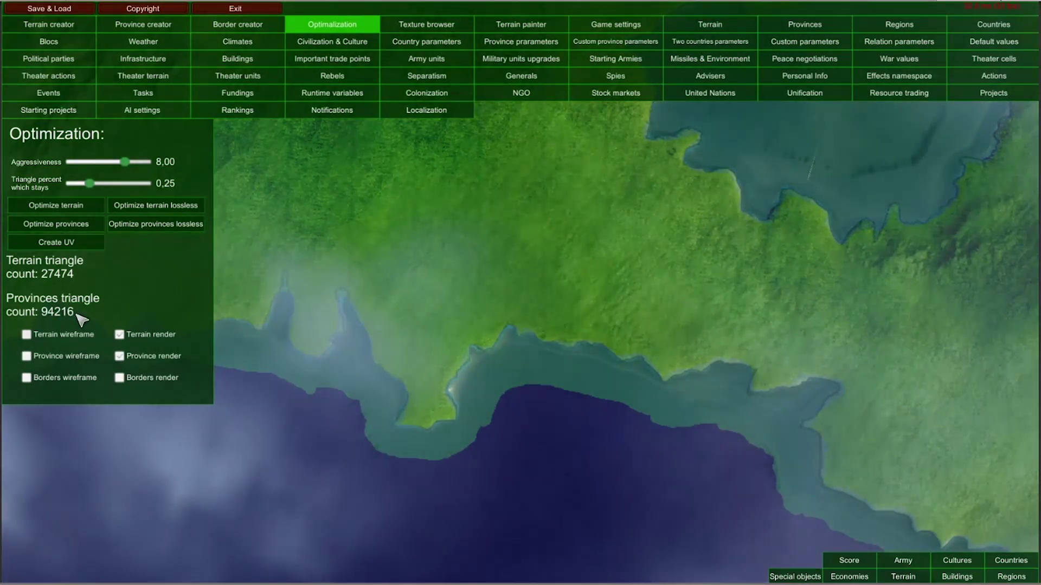
Save the scenario as Mod-Tutorial-save10.
{"action": "left_click", "coordinate": [54, 9]}
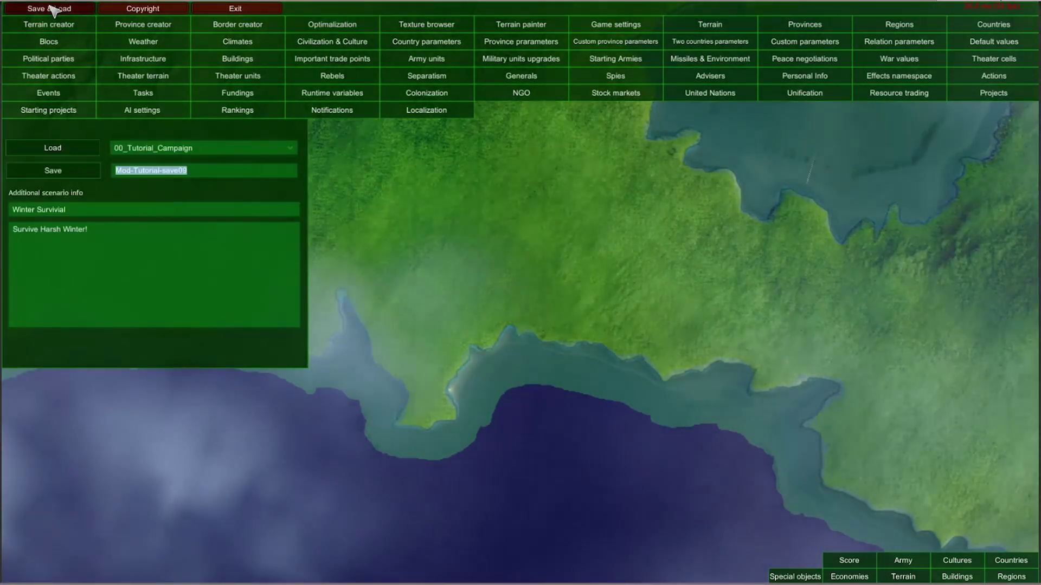
{"action": "left_click", "coordinate": [197, 172]}
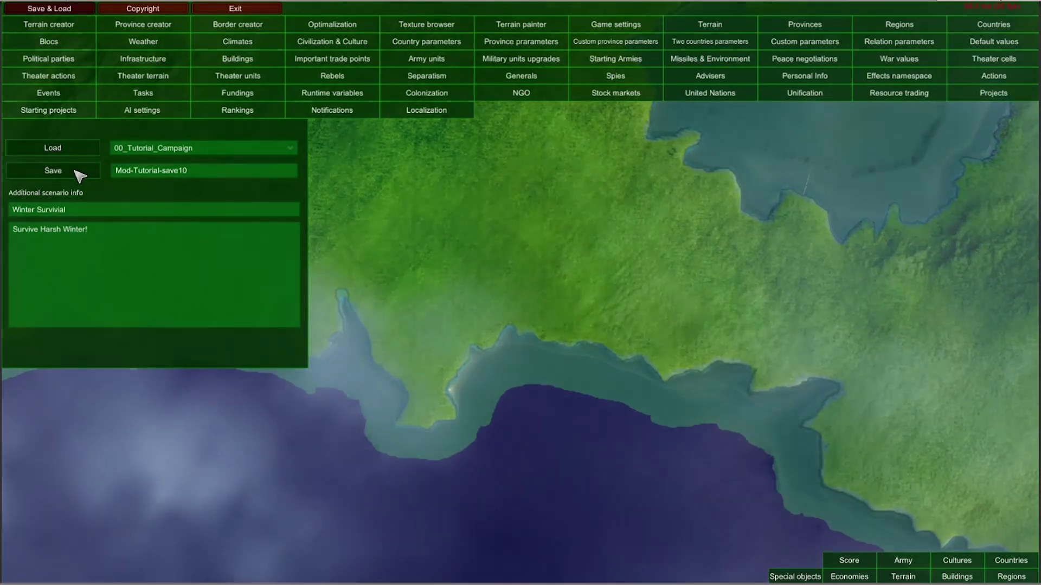
{"action": "left_click", "coordinate": [68, 10]}
Examine the province name labels and the terrain of the generated map at close and far range.
{"action": "scroll", "coordinate": [562, 325], "scroll_direction": "up", "scroll_amount": 5}
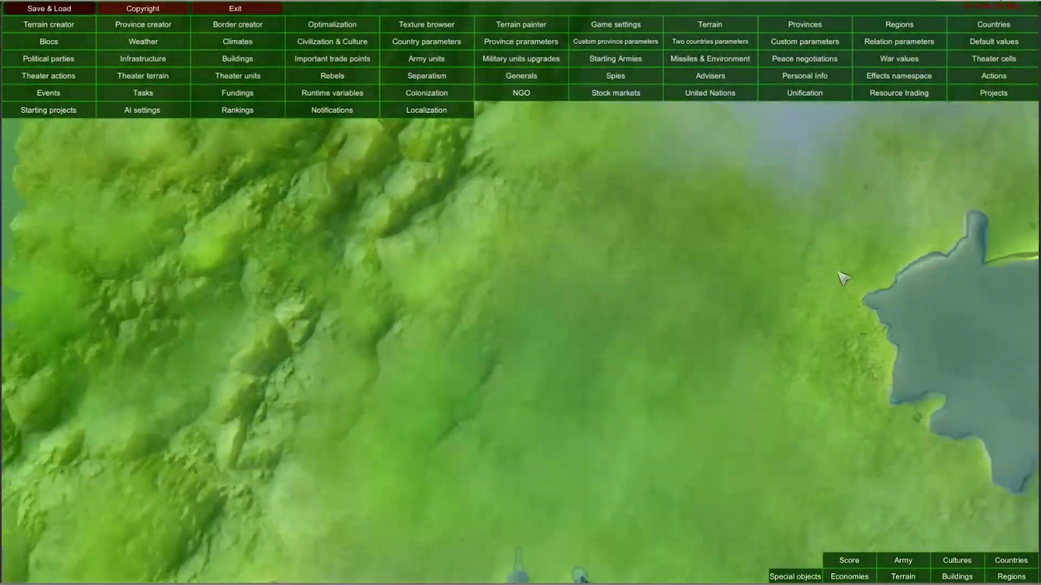
{"action": "scroll", "coordinate": [838, 272], "scroll_direction": "down", "scroll_amount": 3}
{"action": "scroll", "coordinate": [407, 379], "scroll_direction": "up", "scroll_amount": 4}
{"action": "scroll", "coordinate": [407, 381], "scroll_direction": "down", "scroll_amount": 3}
{"action": "scroll", "coordinate": [418, 385], "scroll_direction": "up", "scroll_amount": 4}
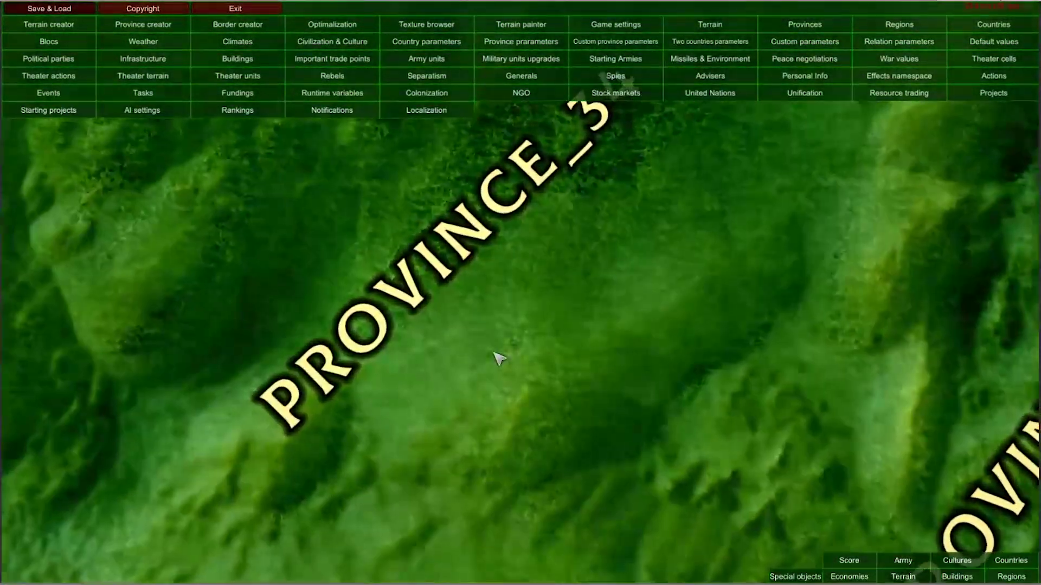
{"action": "scroll", "coordinate": [497, 358], "scroll_direction": "down", "scroll_amount": 1}
{"action": "scroll", "coordinate": [500, 357], "scroll_direction": "down", "scroll_amount": 3}
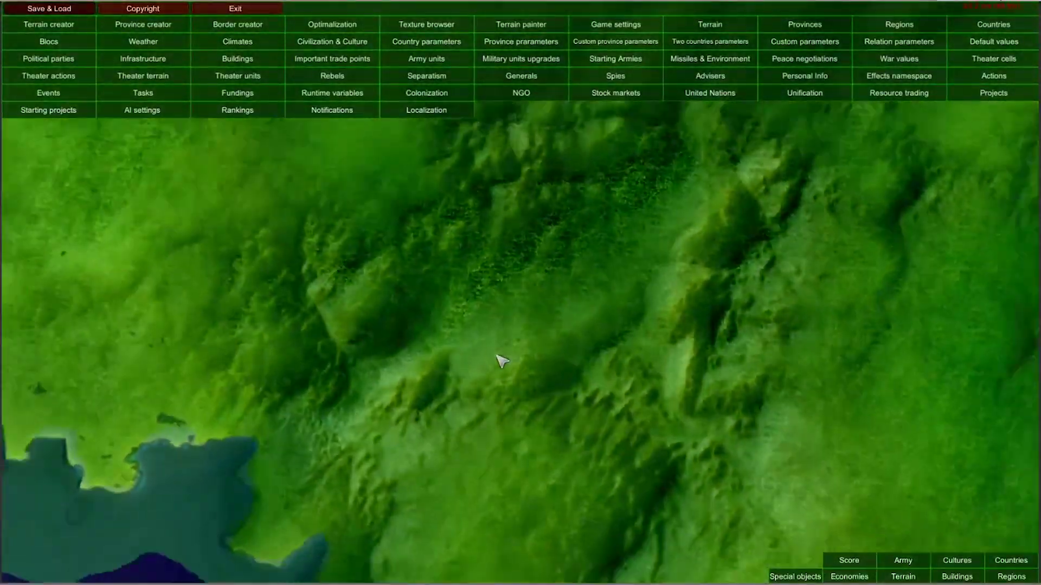